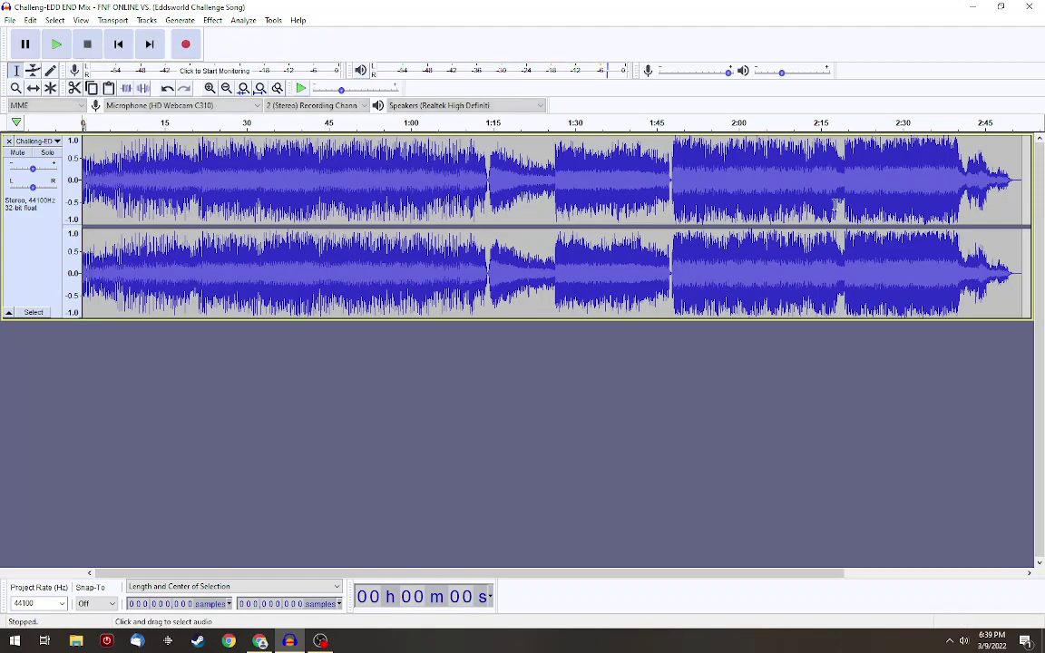
Amplify the entire track by -12.36 dB for a new peak amplitude of about -12 dB, previewing the effect before applying it
drag(1022, 176, 697, 177)
key(ctrl+a)
click(213, 20)
click(227, 65)
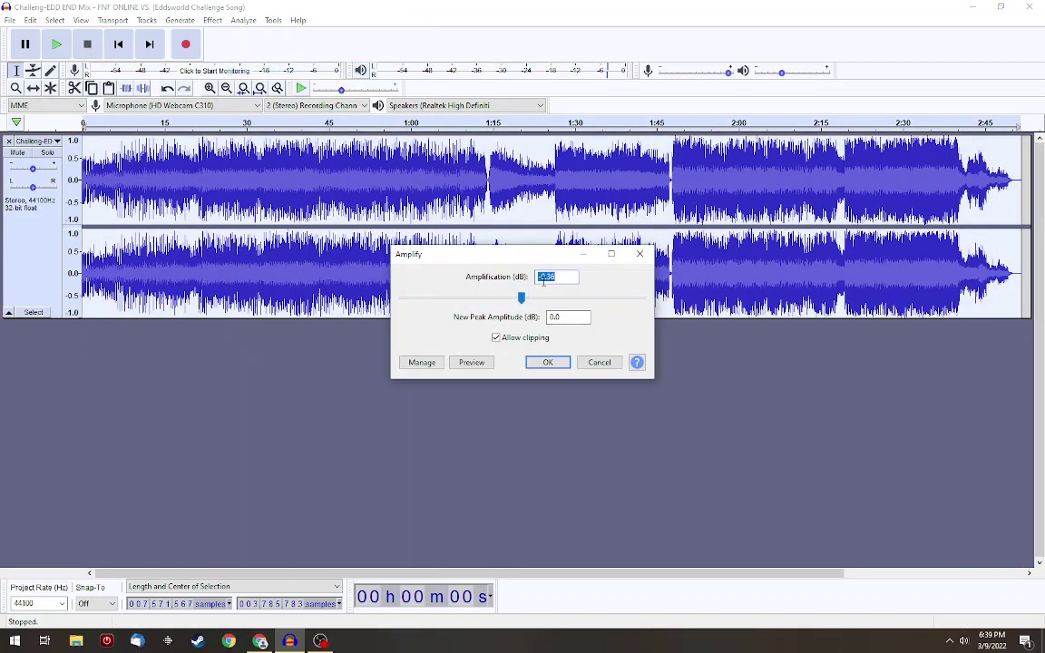
key(BackSpace)
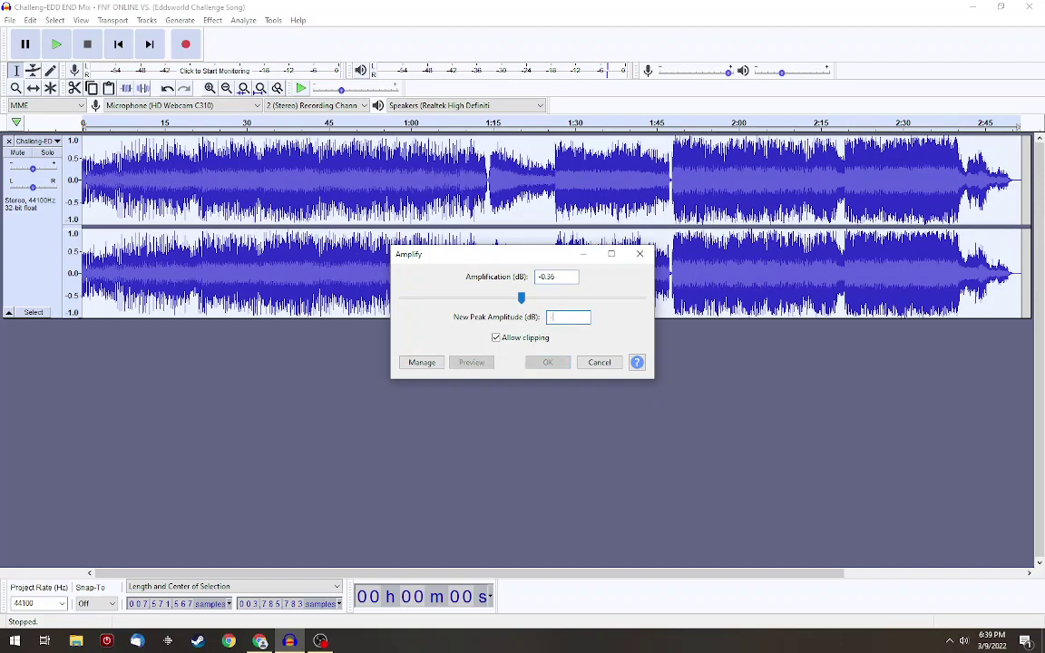
click(472, 362)
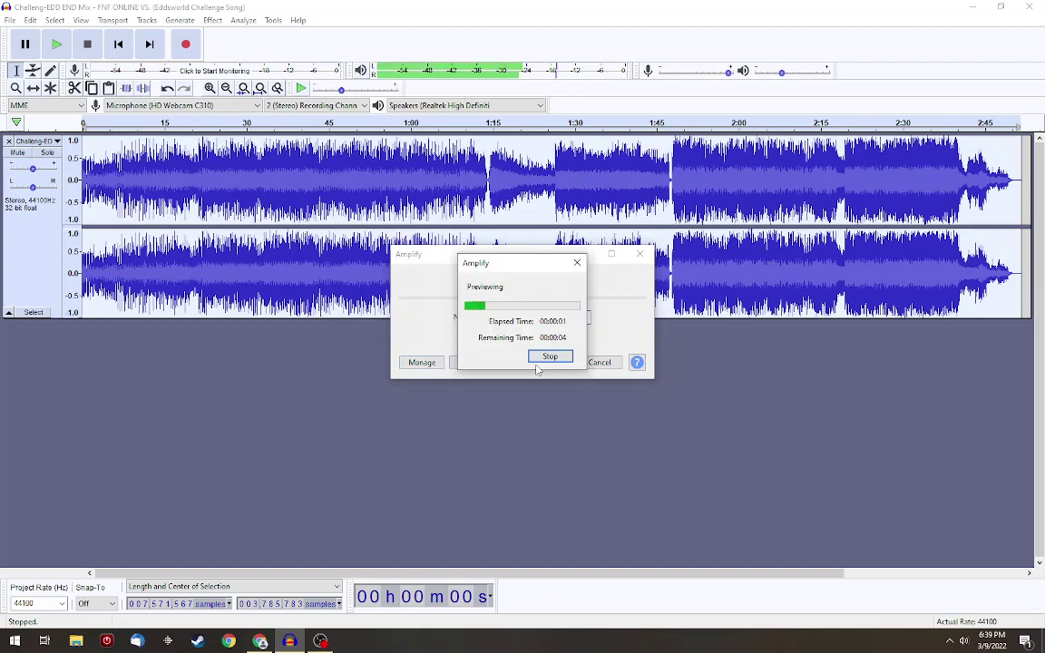
click(548, 358)
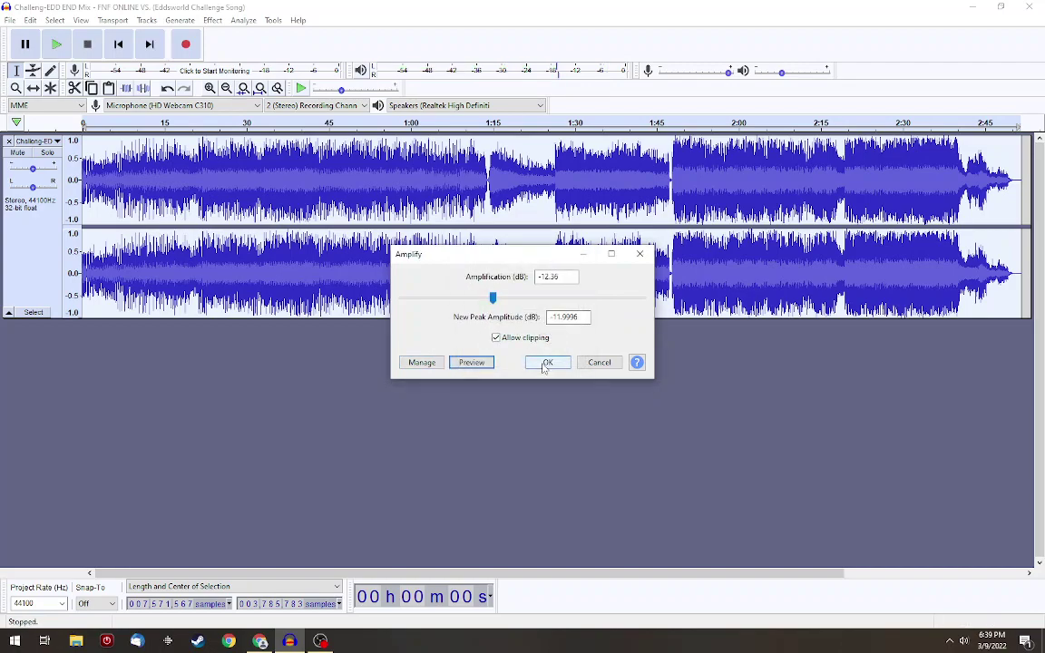
click(544, 362)
Play the amplified track briefly from about 1:14 and from about 0:45 to check its volume
click(481, 179)
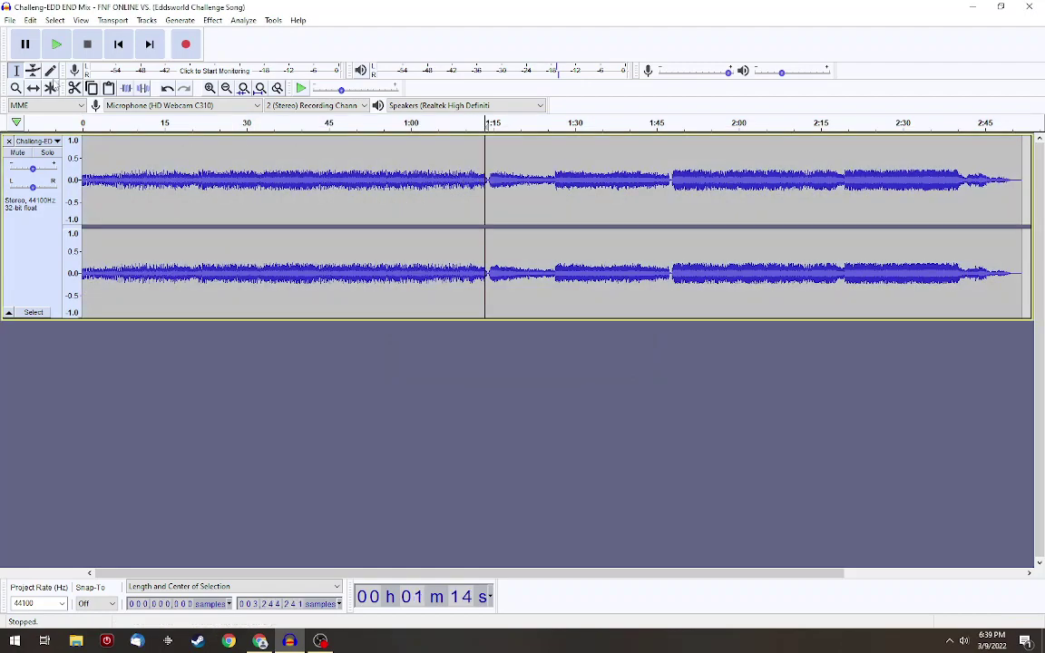
click(58, 46)
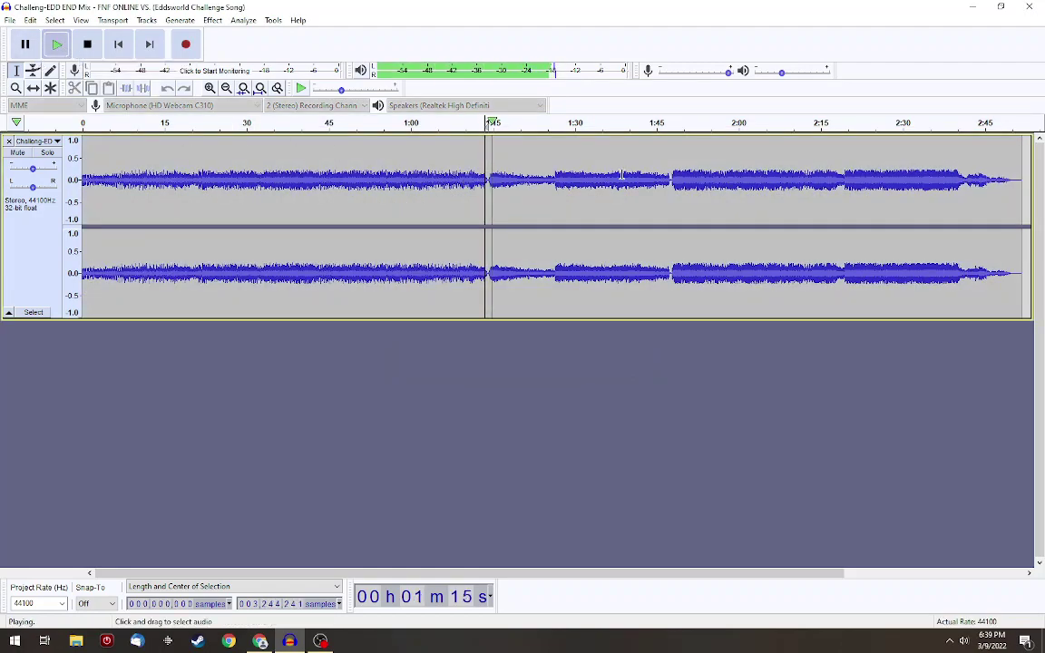
click(328, 168)
click(87, 44)
click(55, 43)
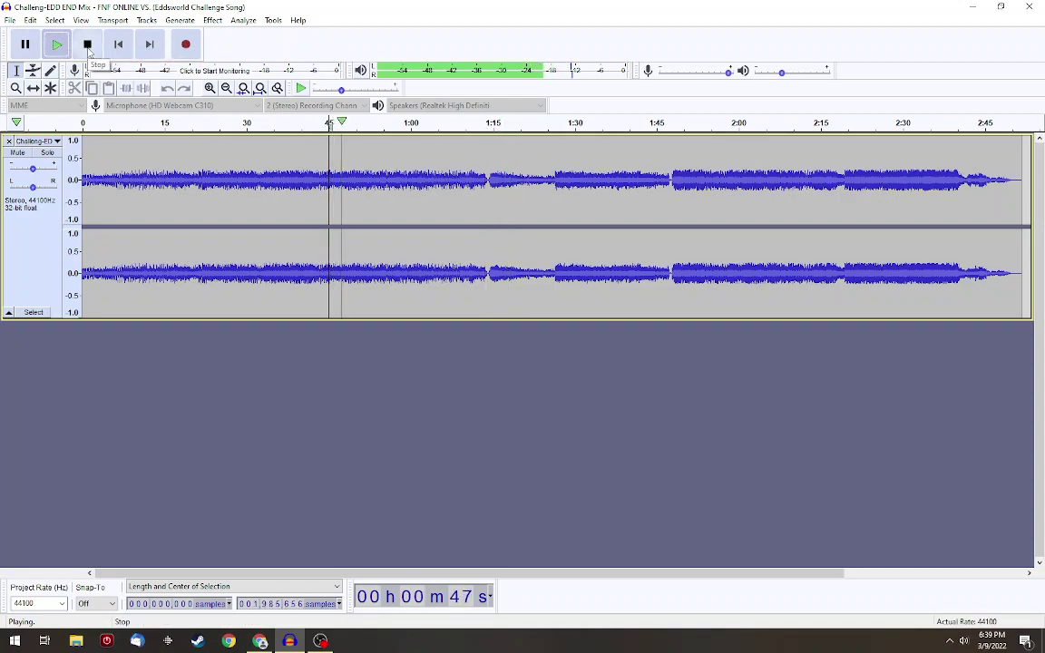
click(87, 44)
Change the pitch of the whole track by -15 percent, previewing the effect before applying it
drag(998, 182, 1021, 181)
key(ctrl+a)
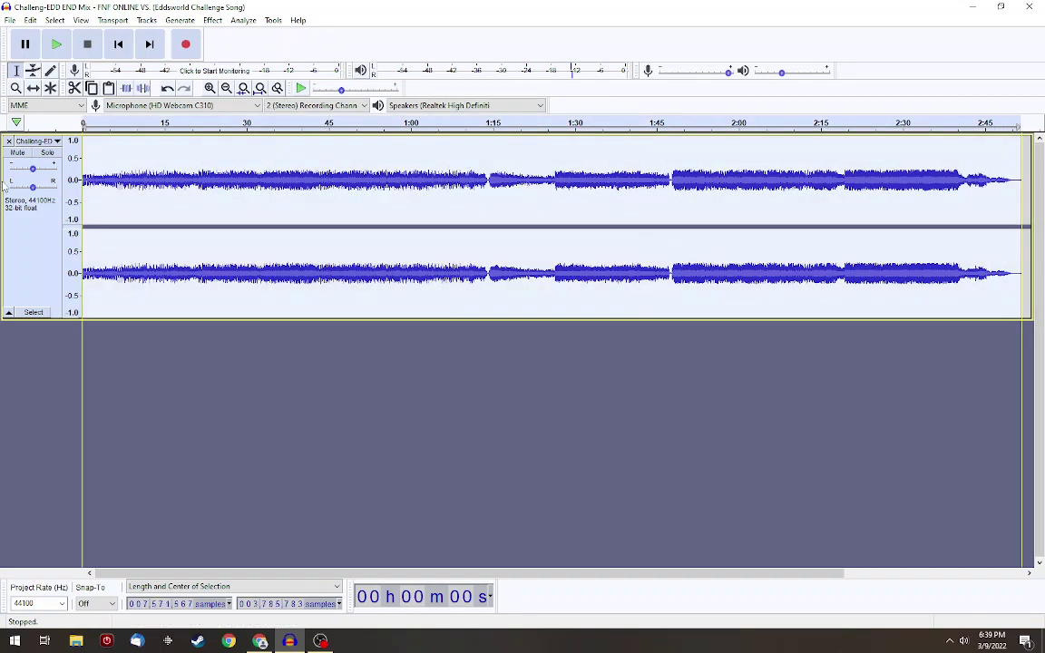
click(212, 20)
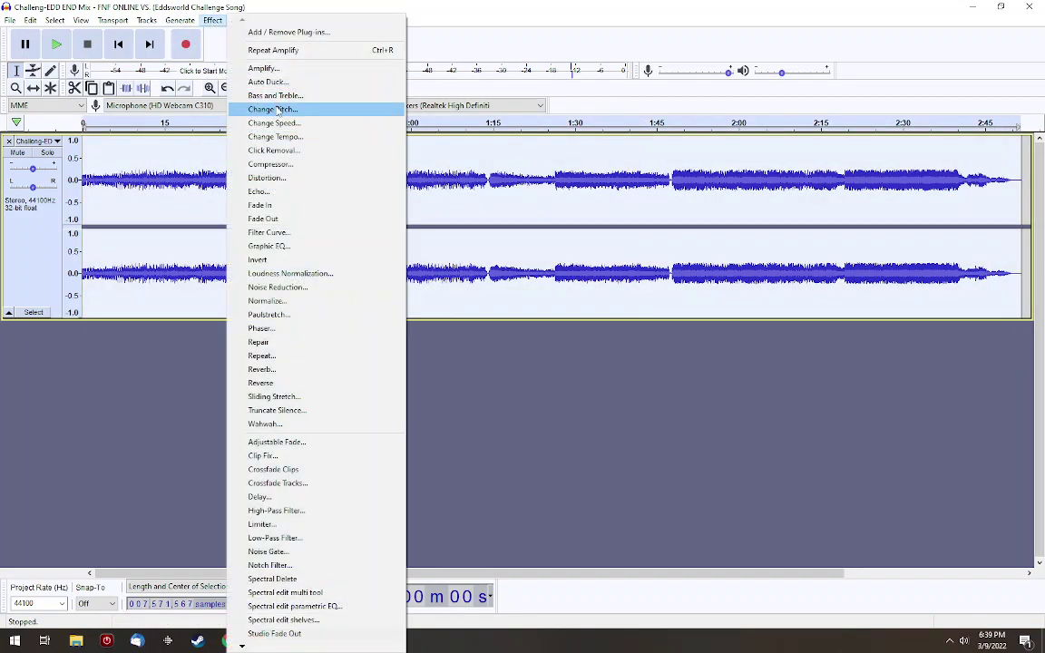
click(275, 108)
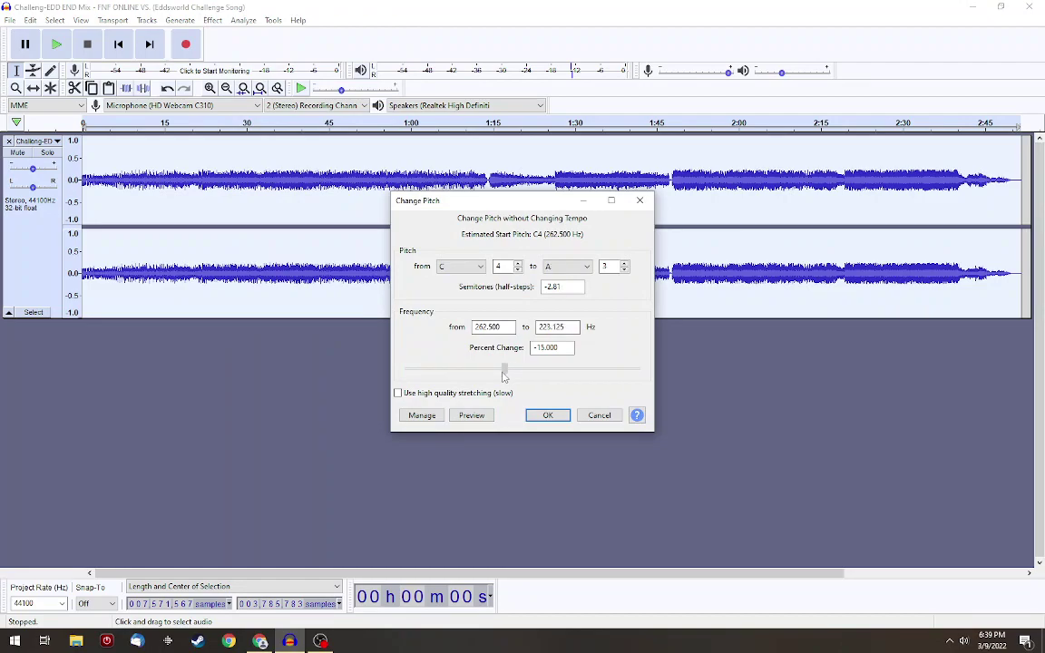
click(471, 416)
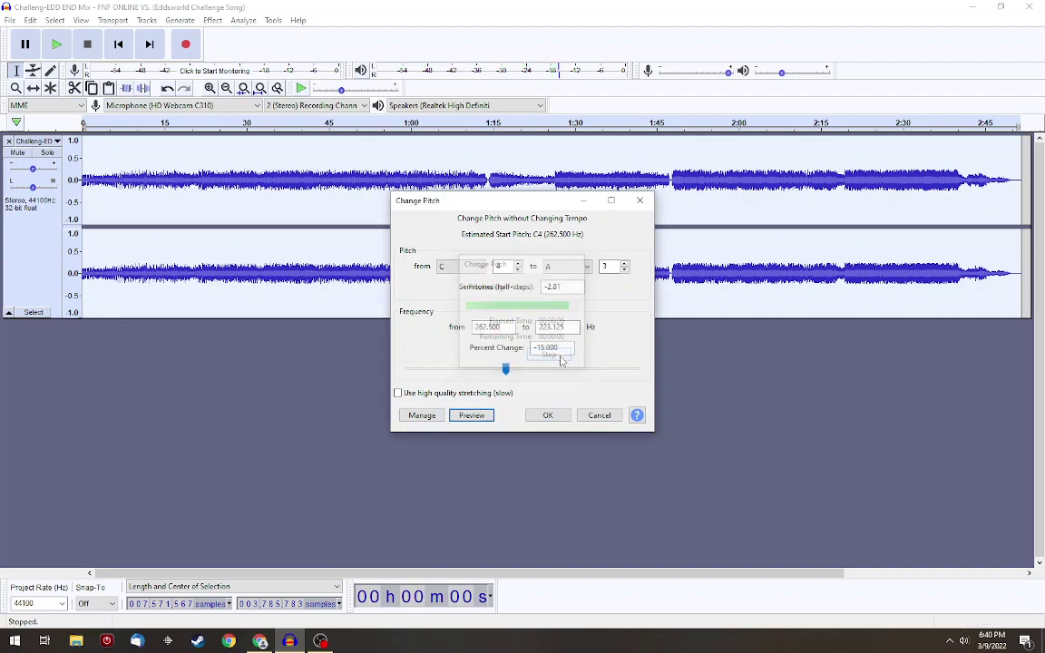
click(546, 415)
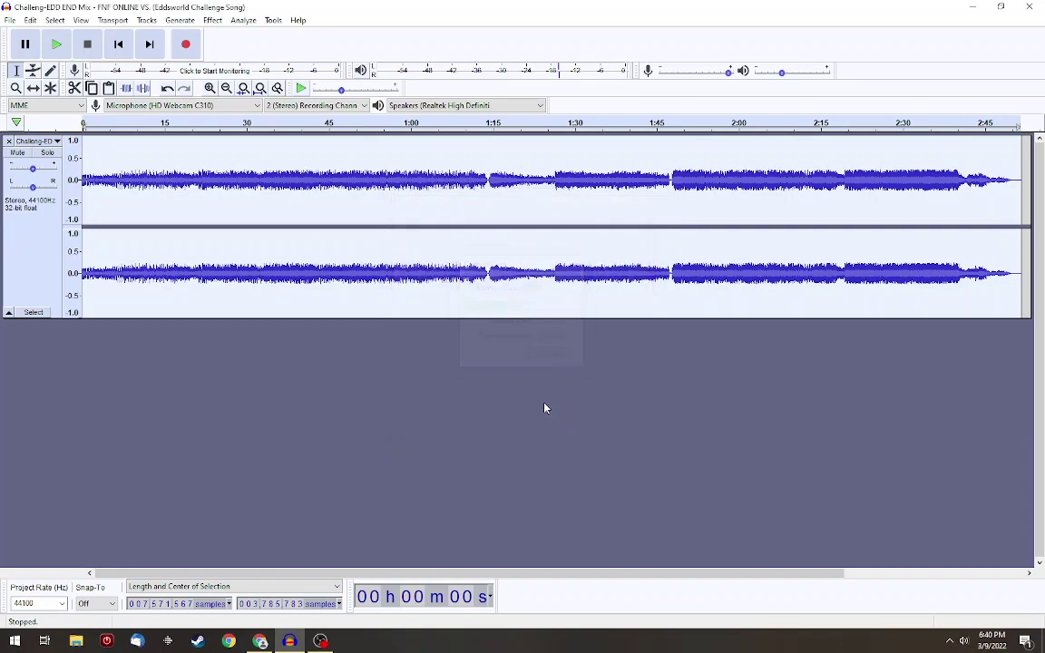
Listen to the pitch-shifted track from its beginning and from about 1:14
click(56, 46)
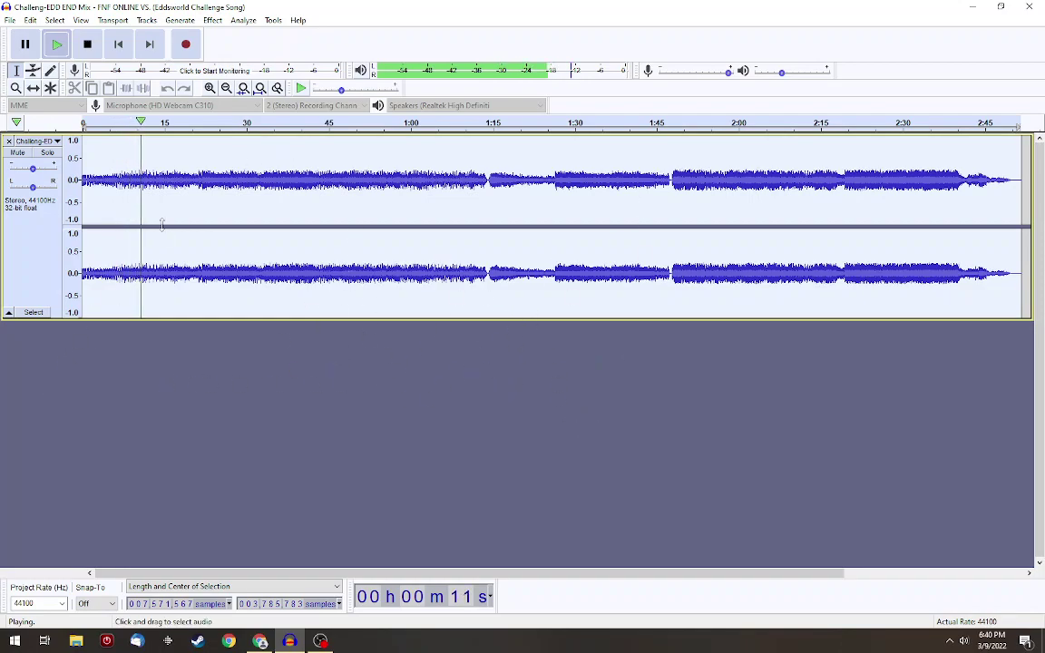
click(486, 276)
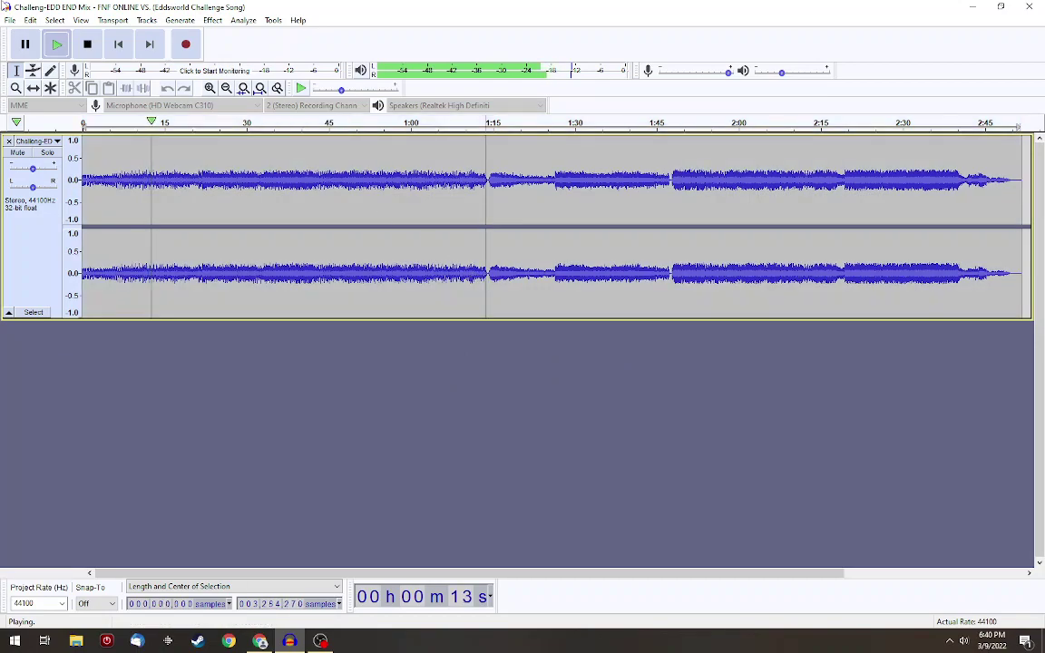
click(56, 43)
click(57, 43)
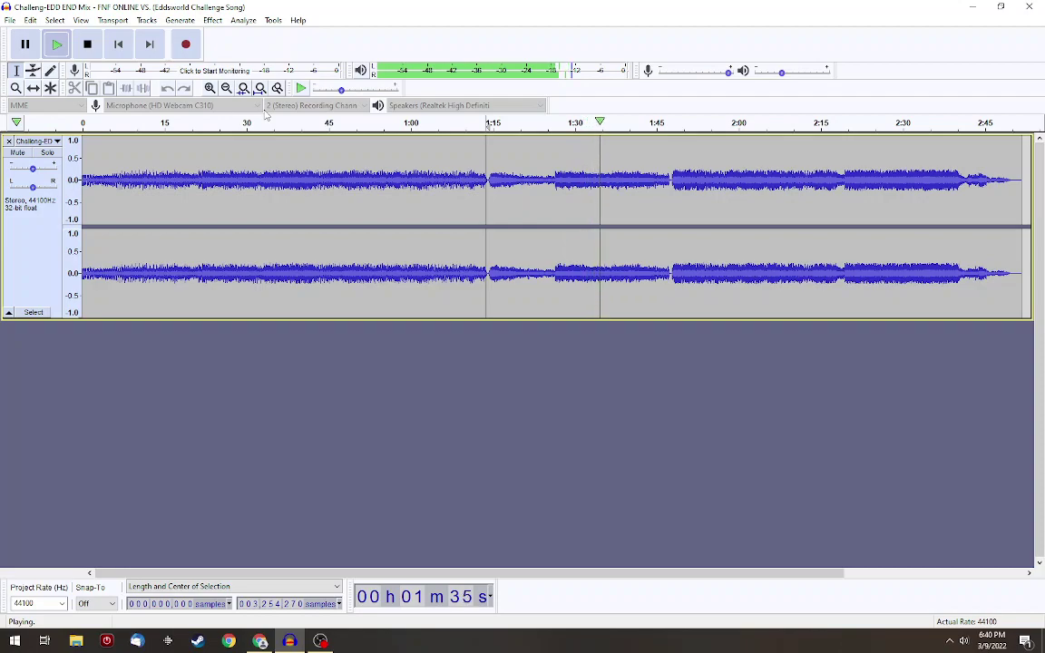
Check the audio levels in OBS twice while the track plays, returning to Audacity each time, and stop playback
click(320, 640)
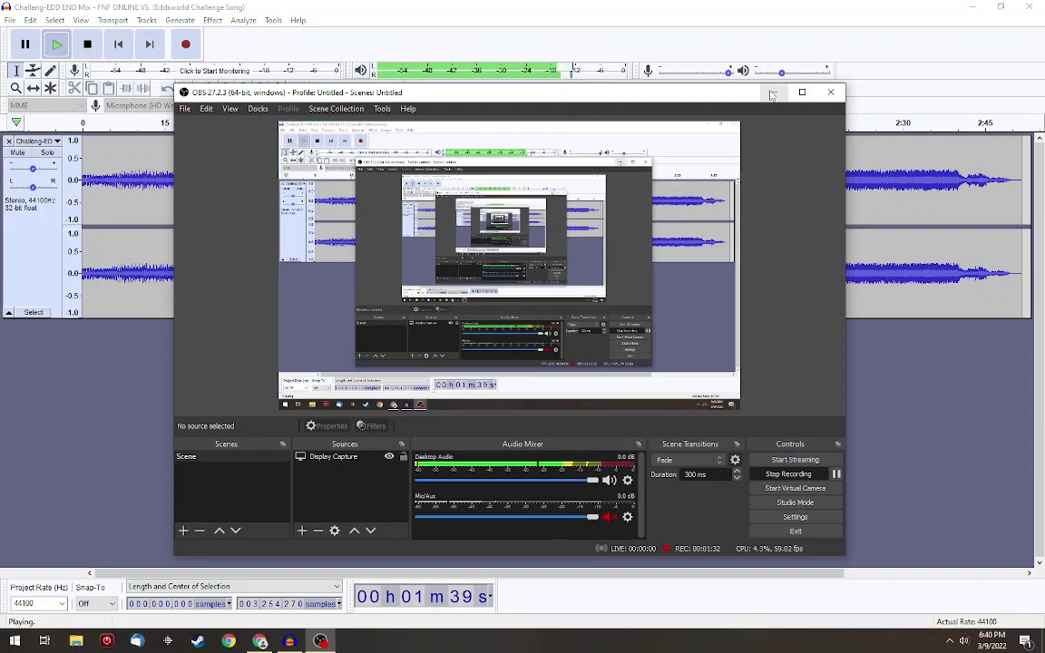
click(771, 94)
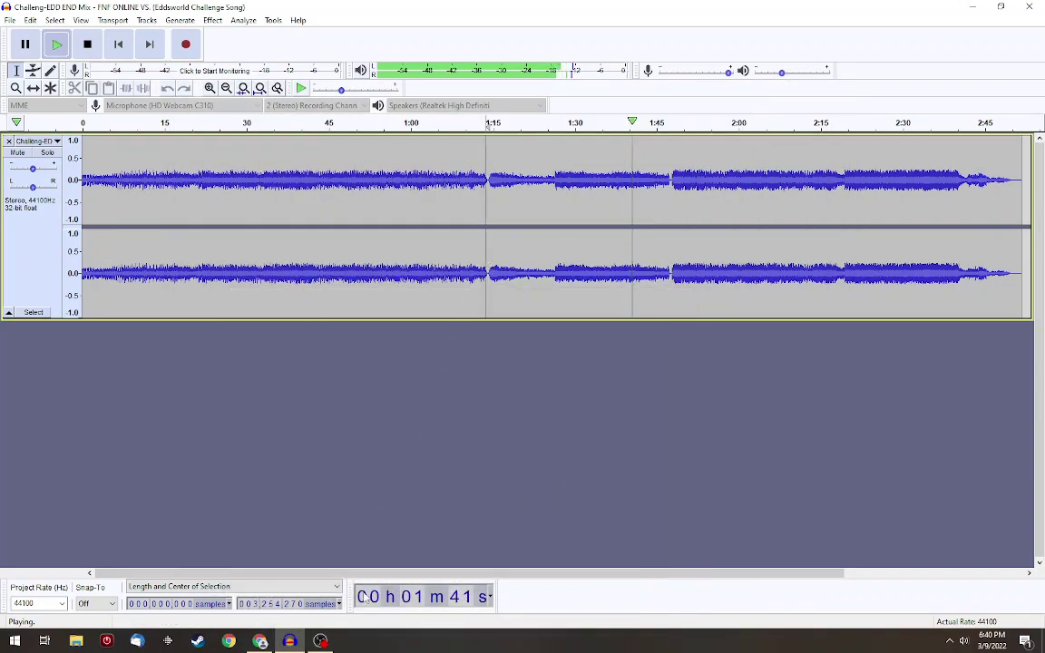
click(320, 640)
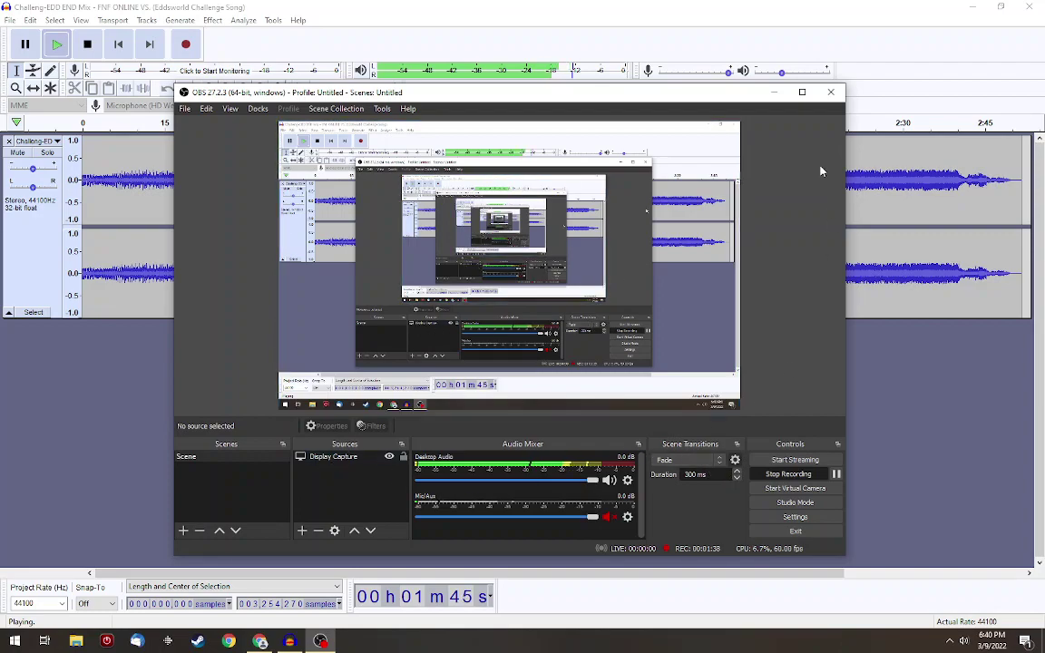
click(773, 91)
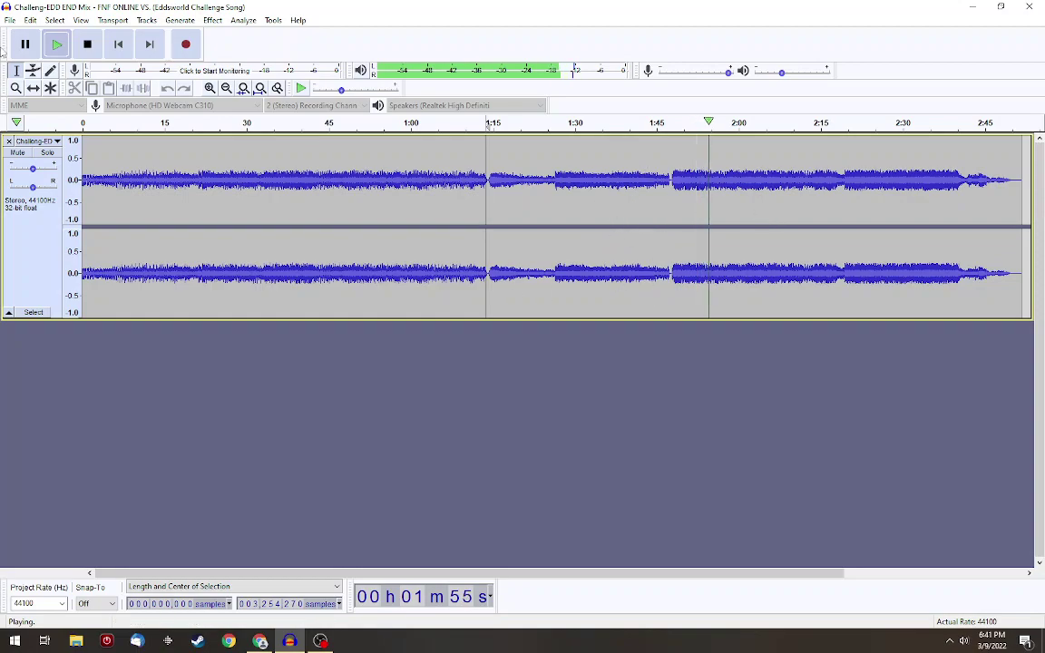
click(88, 44)
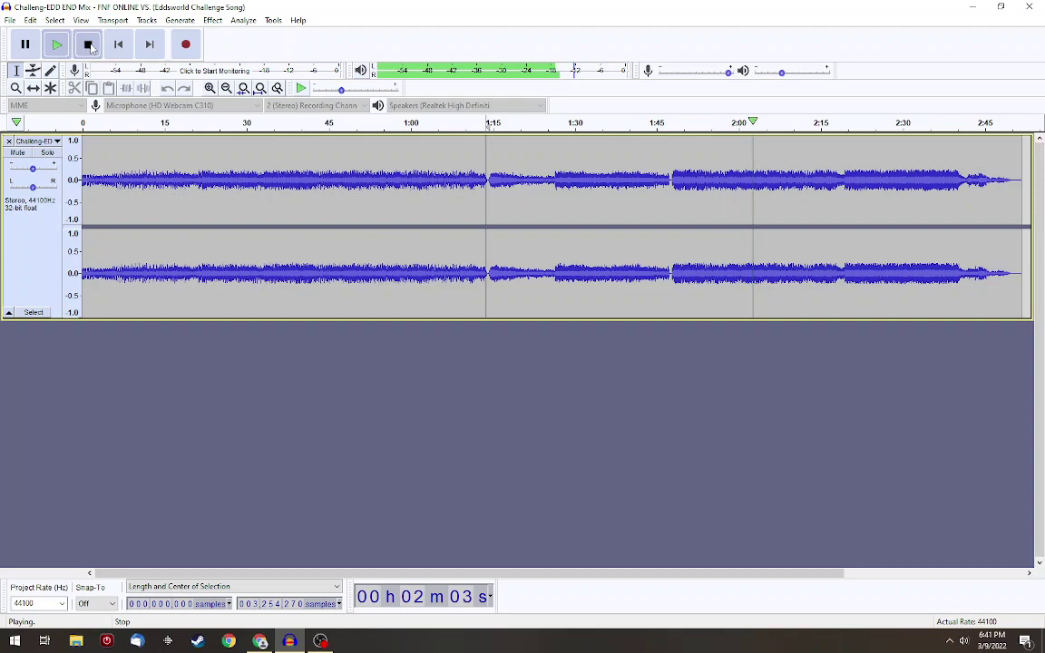
Select the audio from the start to about 1:14 and add a new stereo track
drag(407, 211, 74, 272)
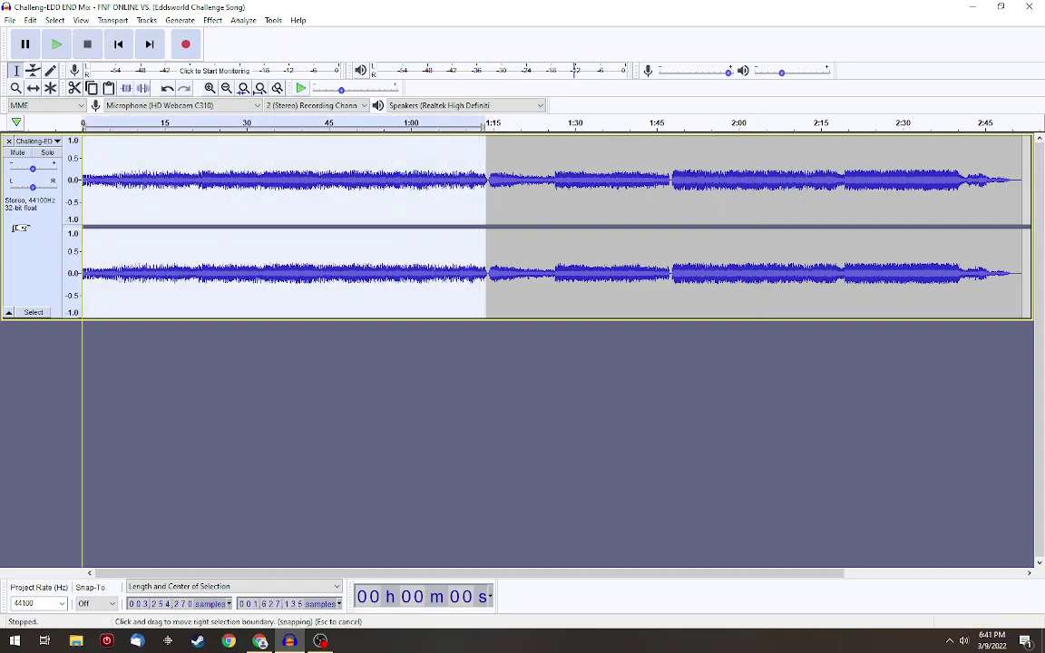
click(148, 20)
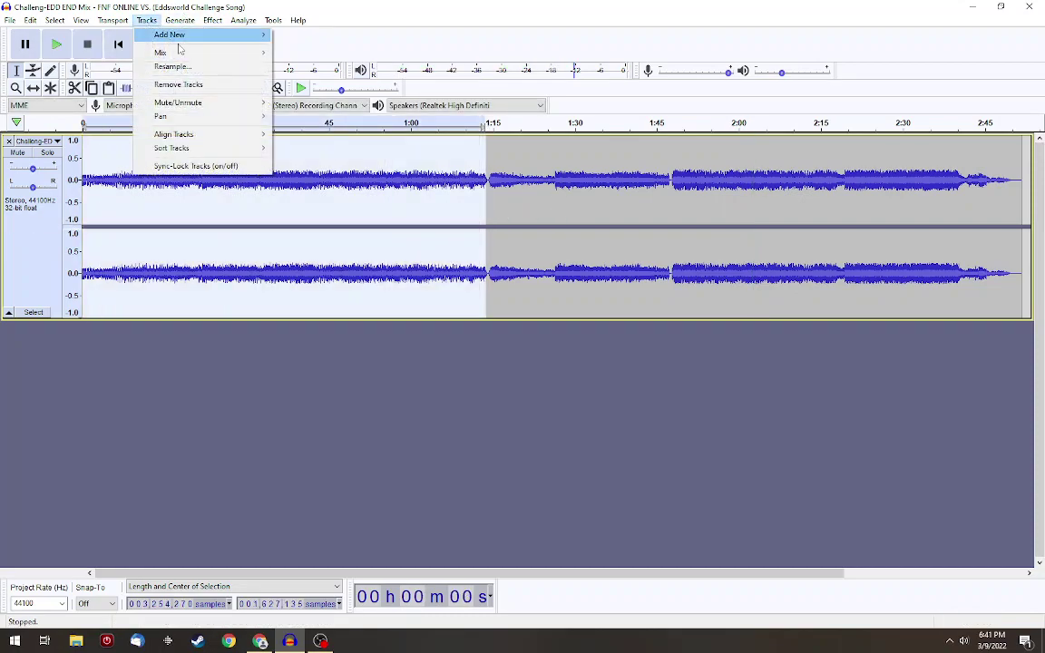
mouse_move(205, 35)
click(305, 48)
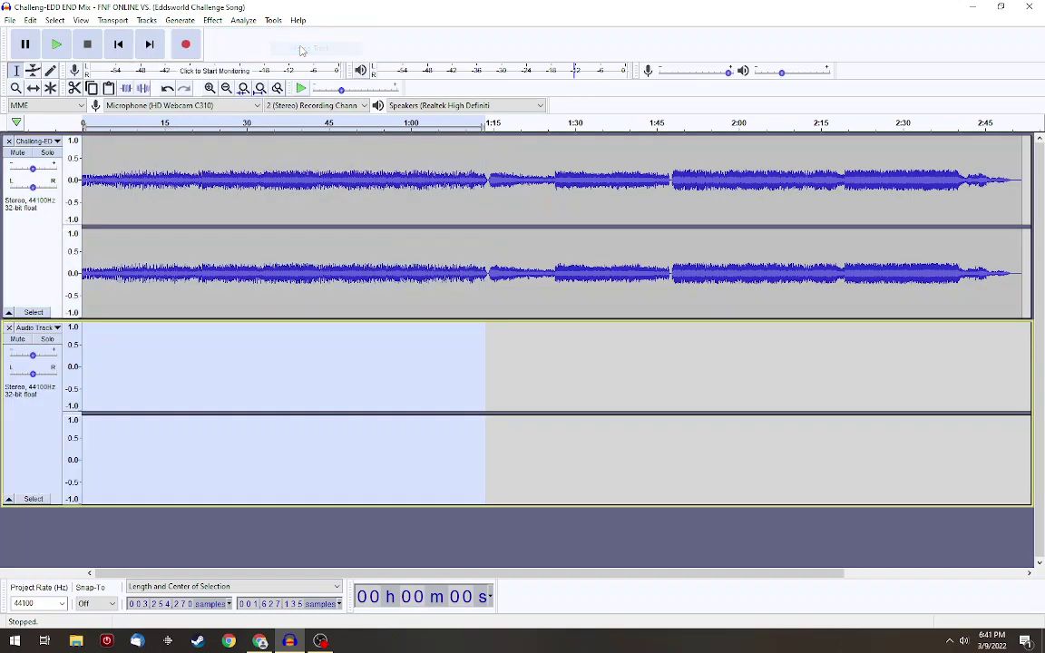
Start generating a rhythm track with the tempo set to 201 bpm and preview it
click(178, 20)
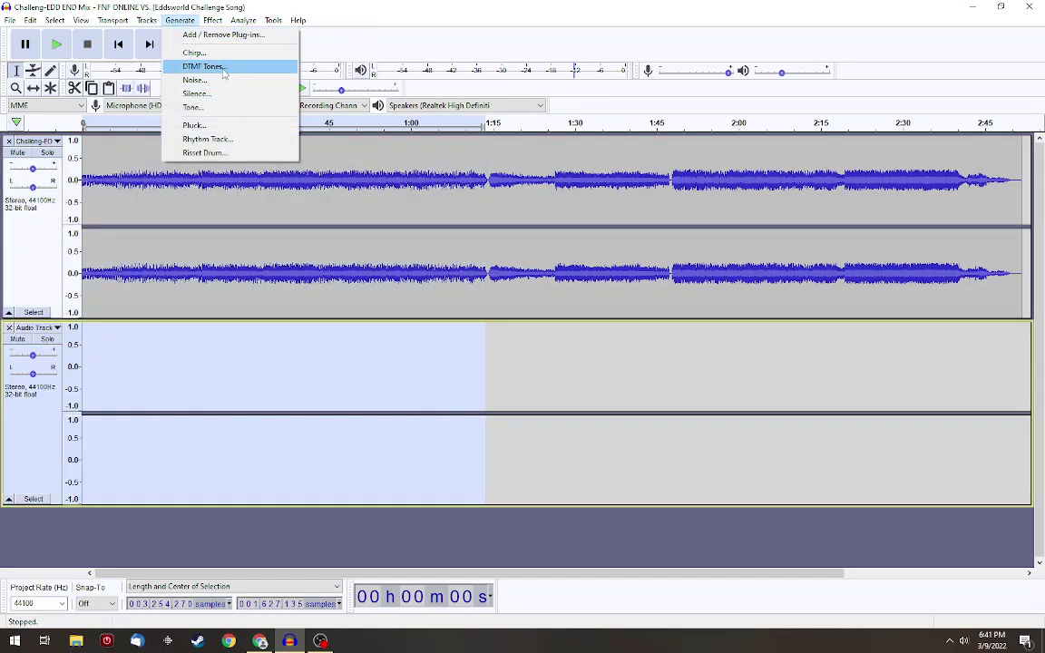
click(207, 139)
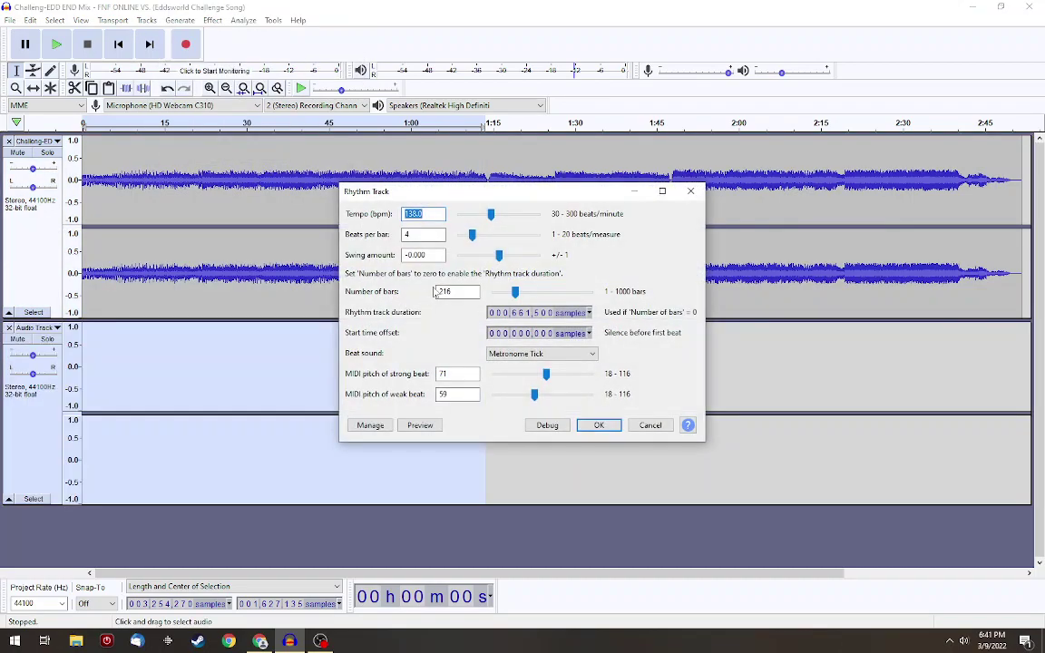
click(422, 426)
click(419, 426)
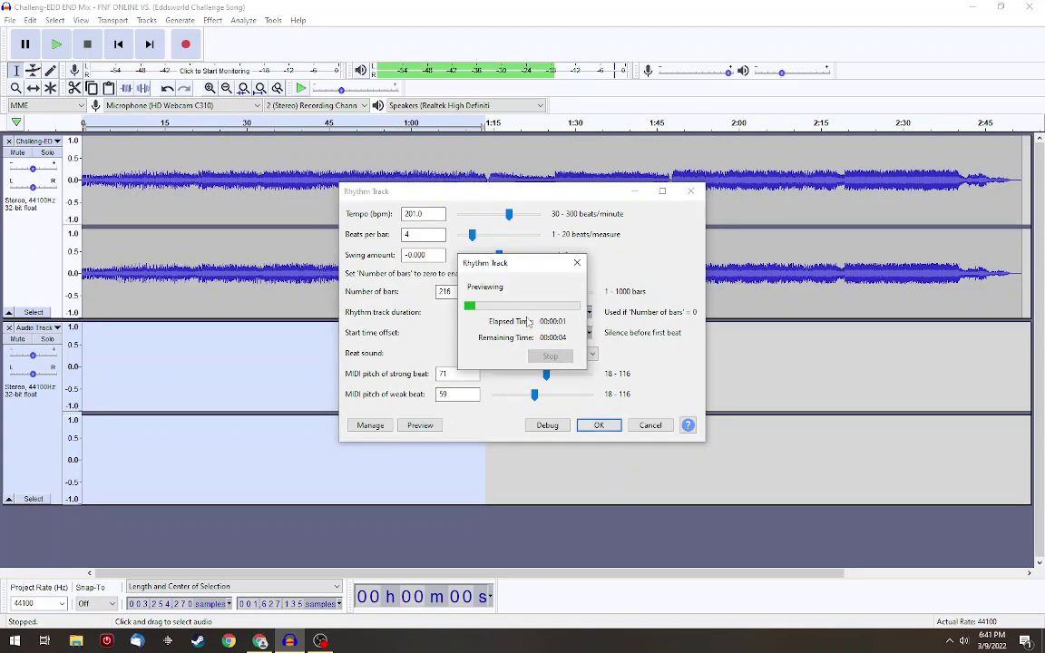
Try a swing amount of -0.430 for the rhythm track and preview it
drag(497, 257, 485, 257)
click(420, 426)
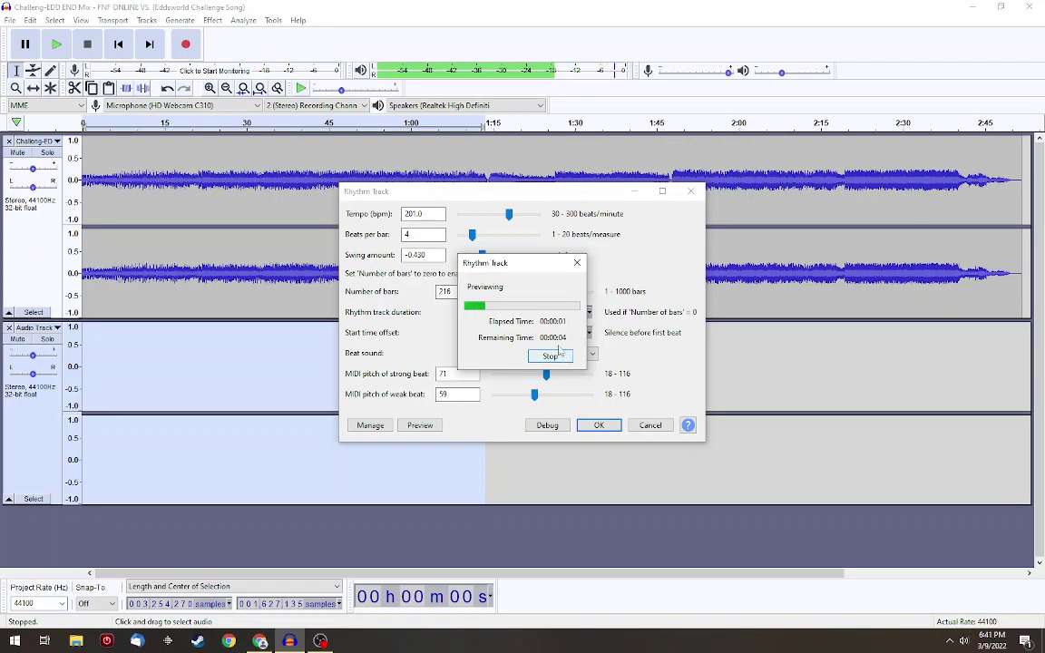
click(549, 357)
Set the swing amount to 0.850, the strong beat pitch to 56 and the weak beat pitch to 33, and preview the rhythm
click(526, 257)
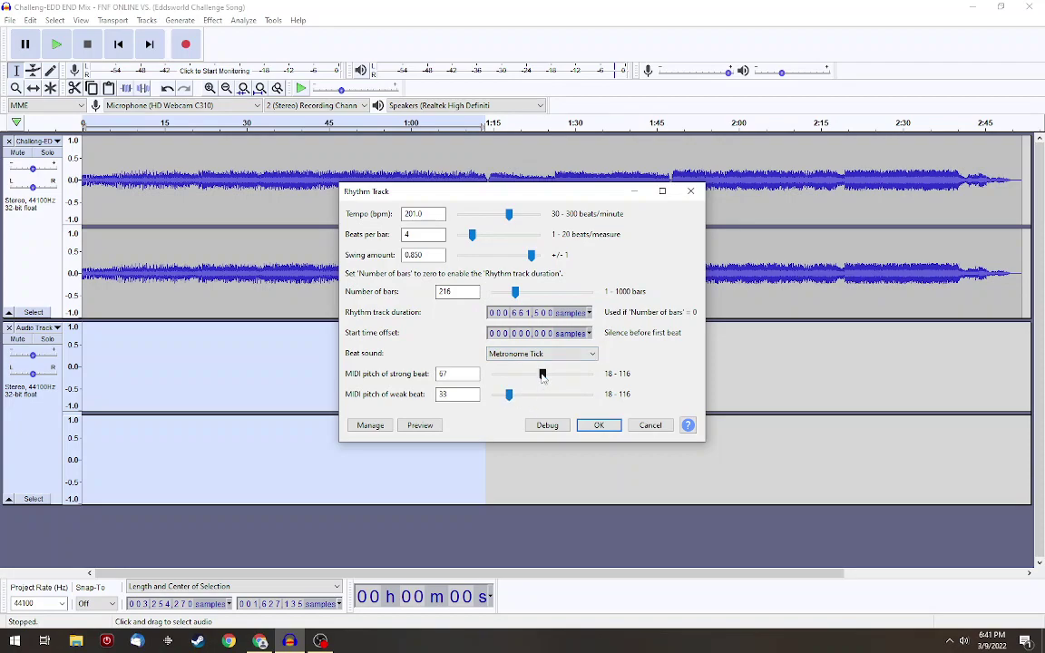
click(420, 425)
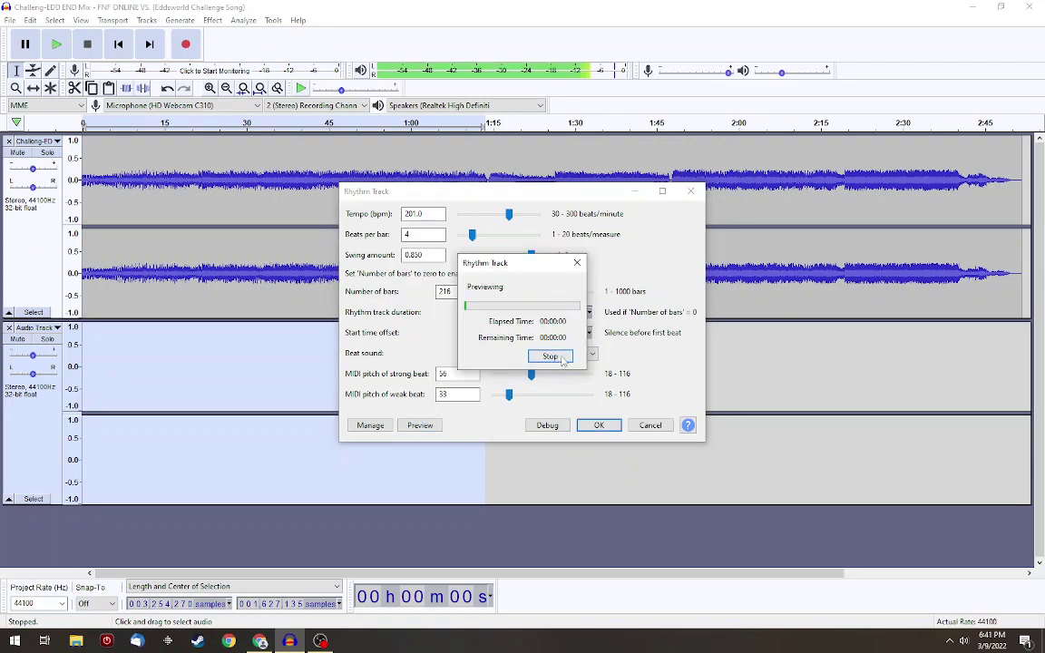
click(558, 356)
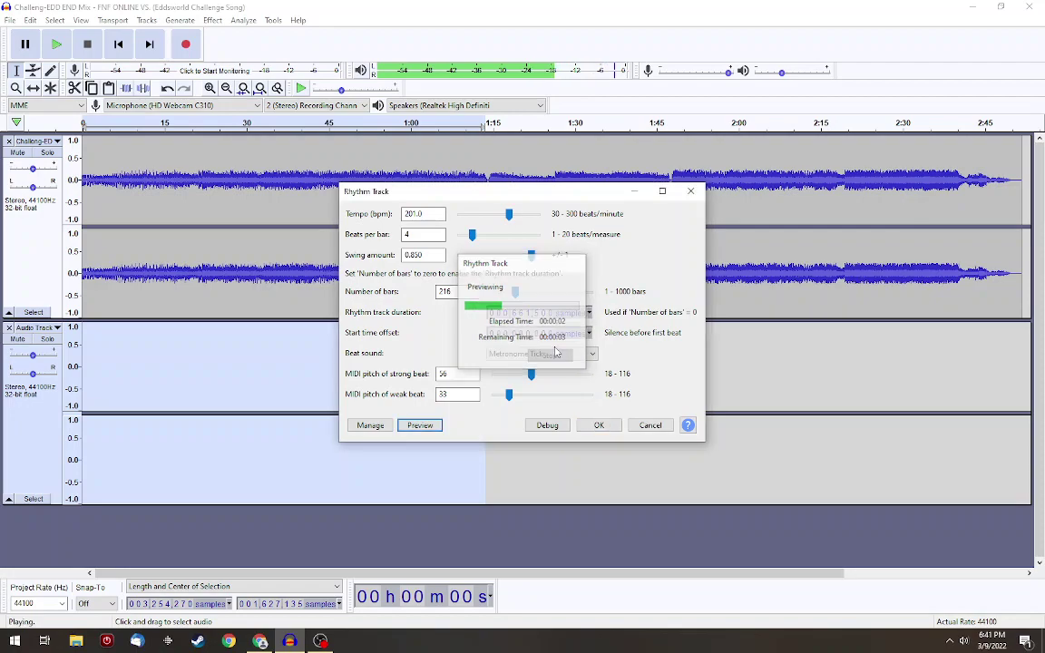
Try the Ping (short) beat sound for the rhythm track and preview it
click(551, 356)
click(517, 372)
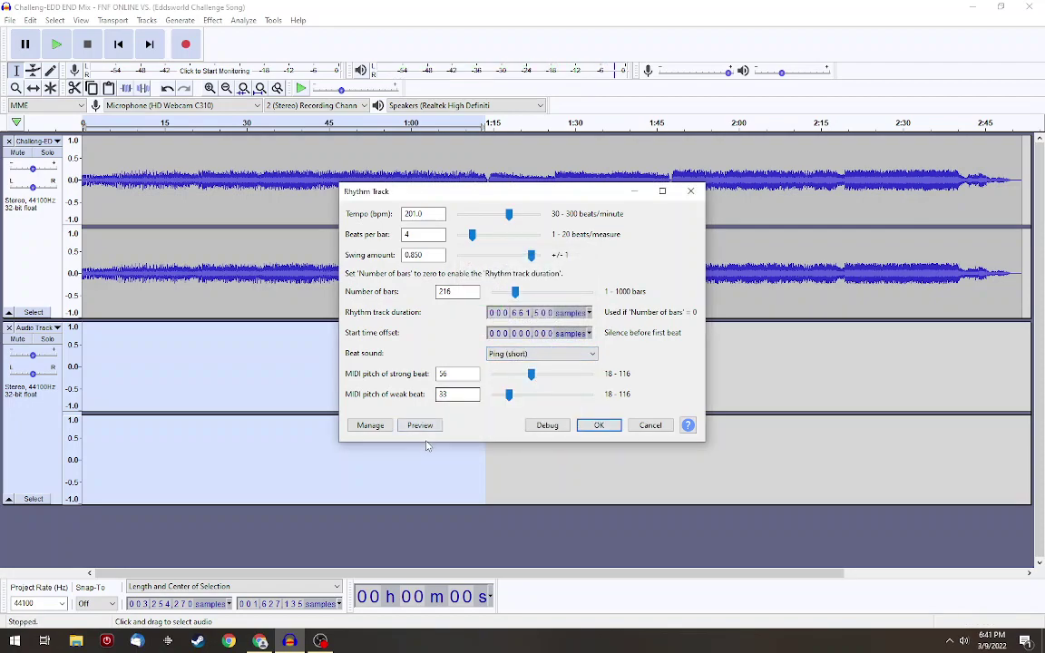
click(421, 427)
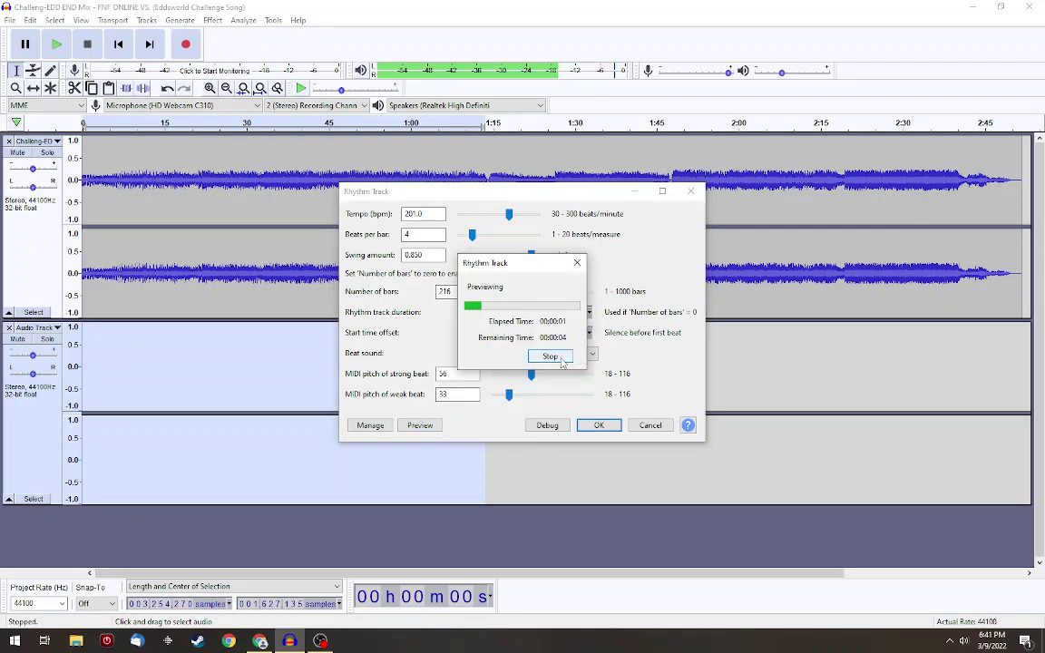
click(551, 355)
Try the Cowbell beat sound for the rhythm track and preview it
click(541, 353)
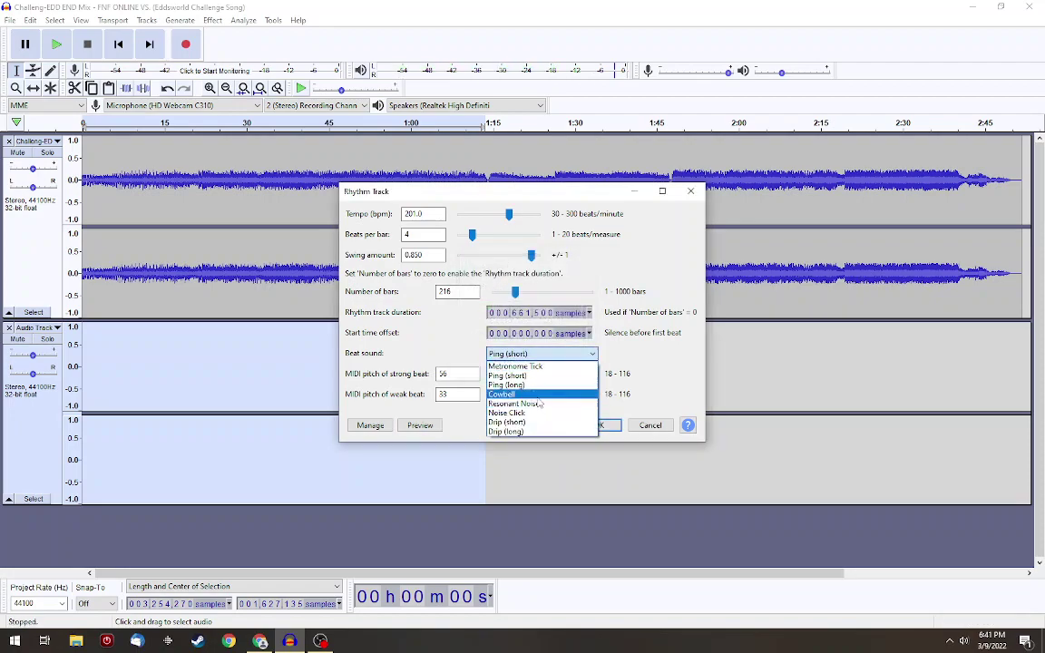
click(517, 396)
click(422, 425)
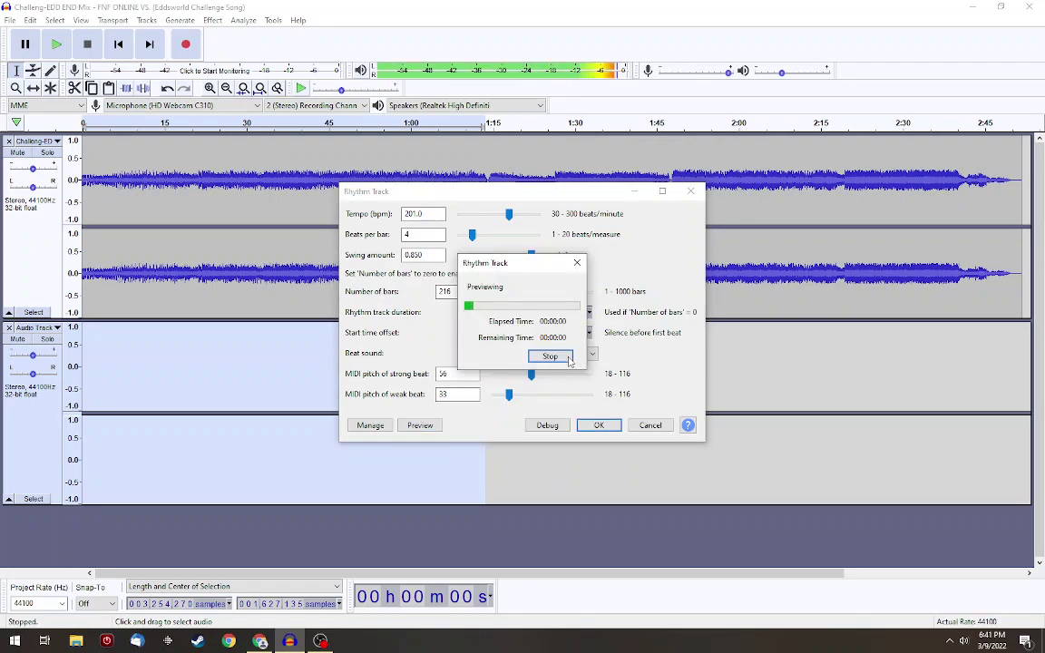
click(569, 359)
Try the Noise Click beat sound for the rhythm track and preview it
click(564, 354)
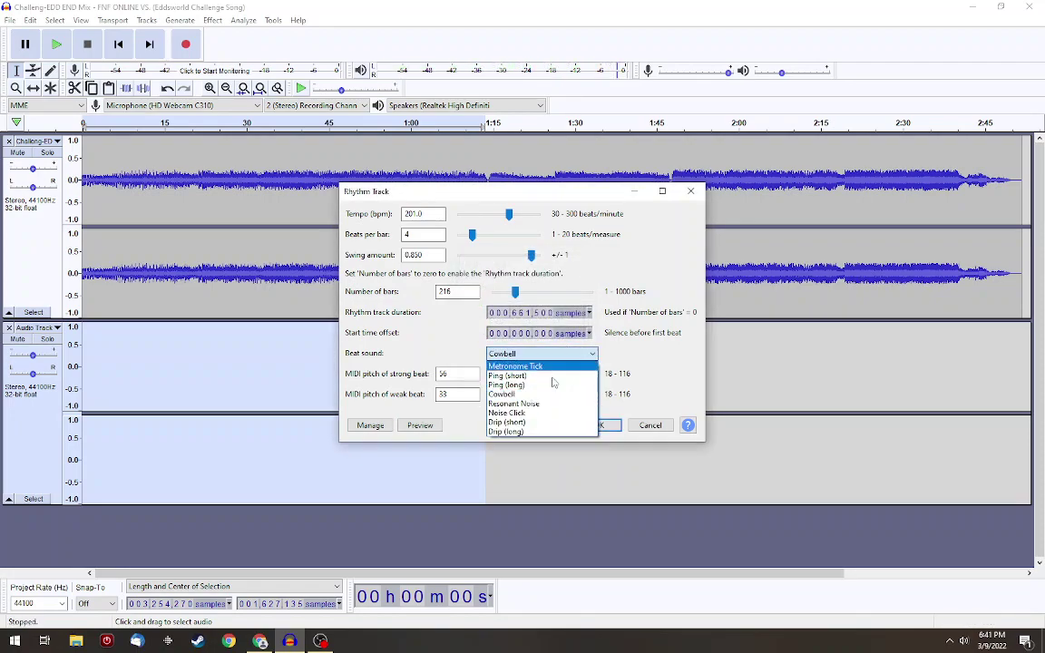
click(524, 415)
click(420, 426)
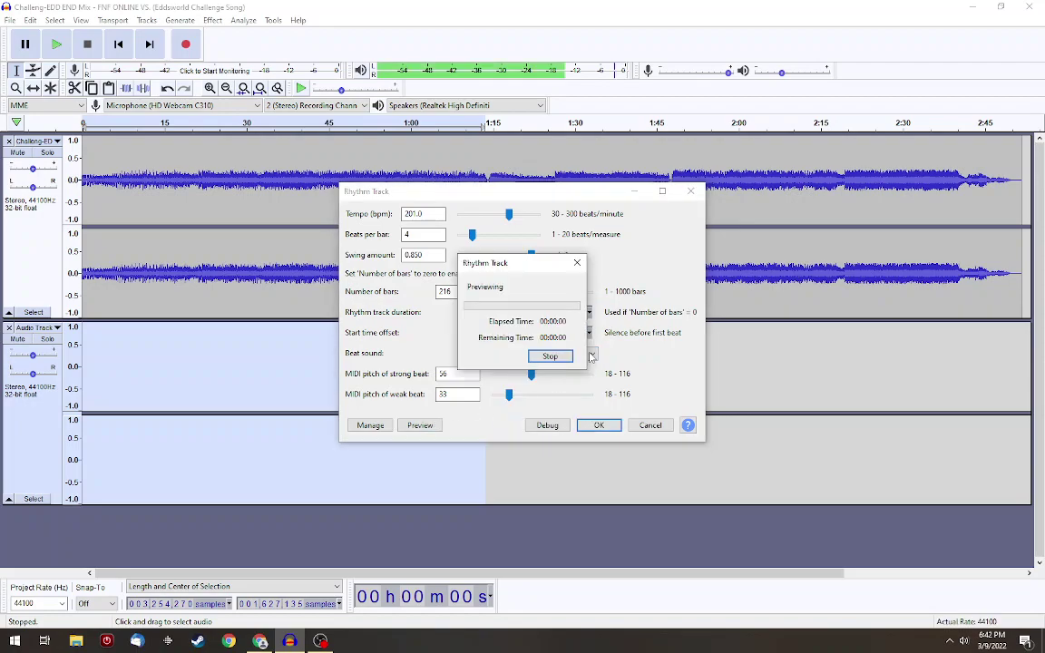
click(563, 356)
Try the Drip (short) beat sound for the rhythm track and preview it
click(566, 354)
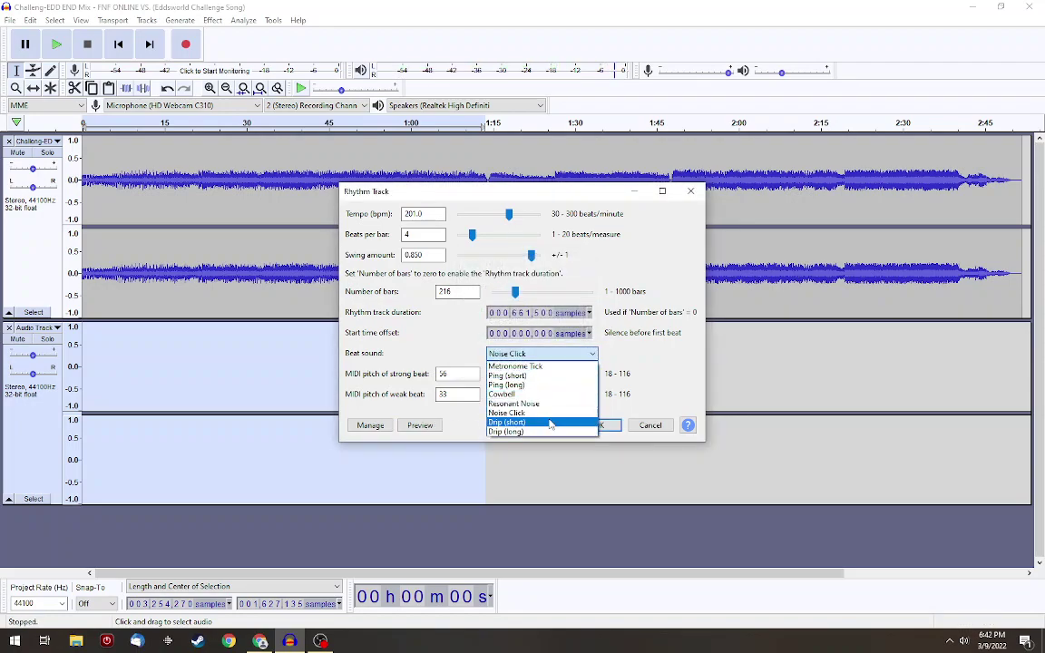
click(528, 423)
click(426, 426)
click(562, 355)
Try the Drip (long) beat sound for the rhythm track and preview it
click(570, 356)
click(533, 429)
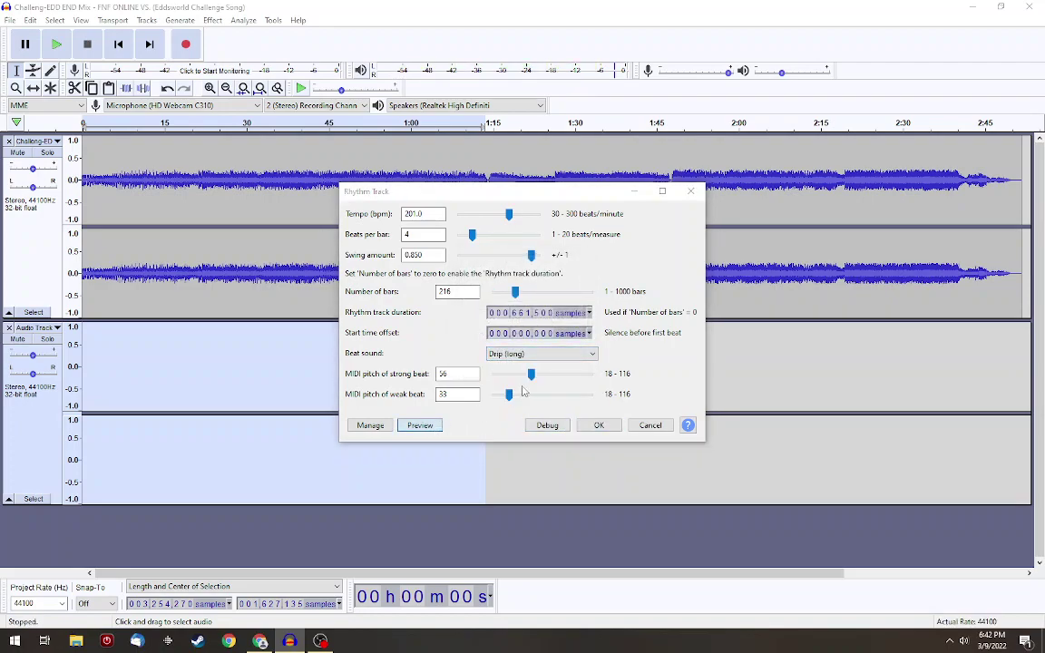
click(419, 425)
click(560, 355)
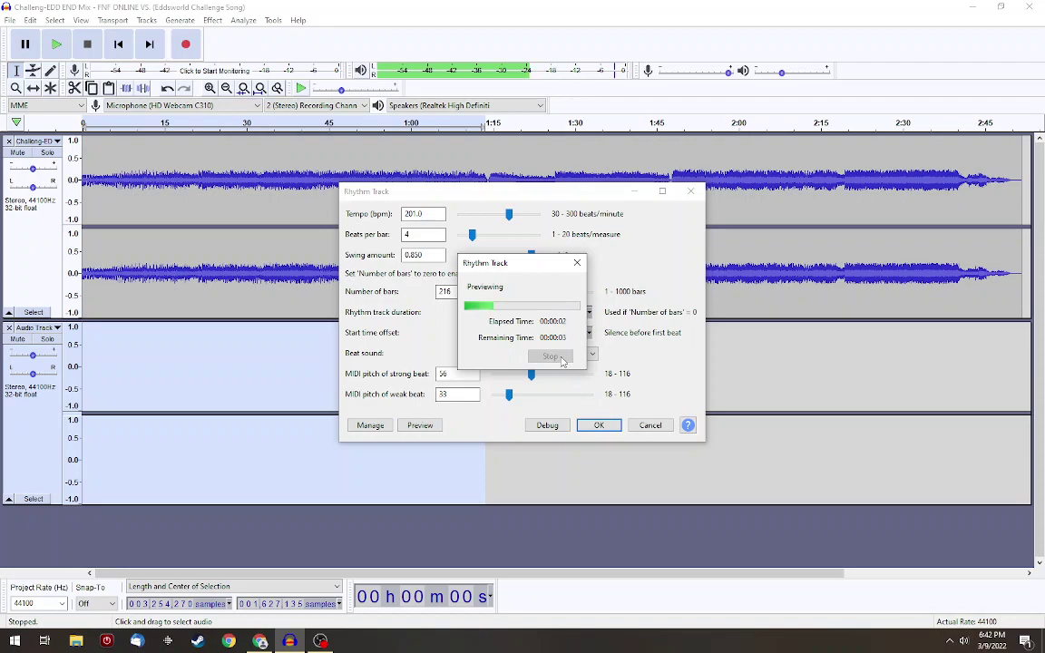
Return the rhythm track's beat sound to Ping (short) and preview it again
click(564, 355)
click(550, 379)
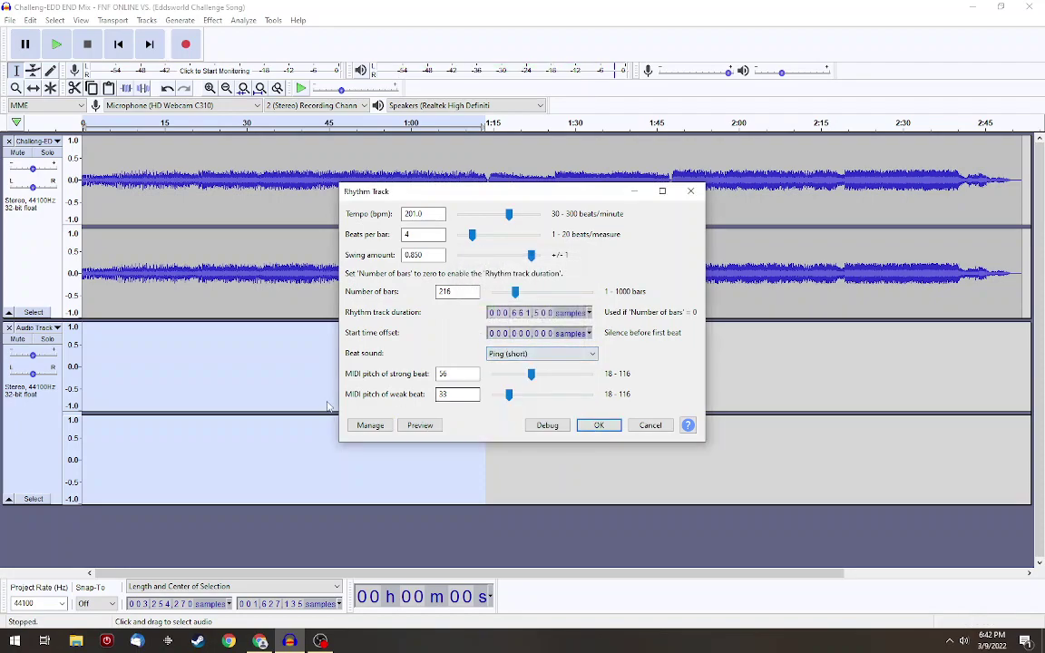
click(420, 426)
click(551, 356)
Set the rhythm track's beat sound to Resonant Noise, preview it and close the generator without generating audio
click(548, 354)
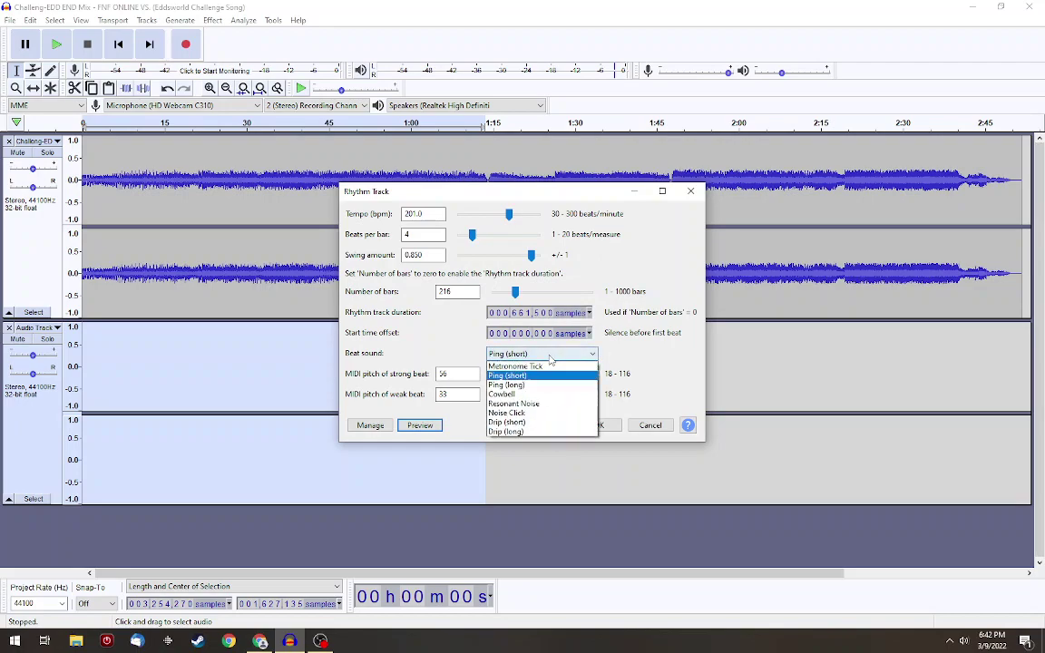
click(542, 403)
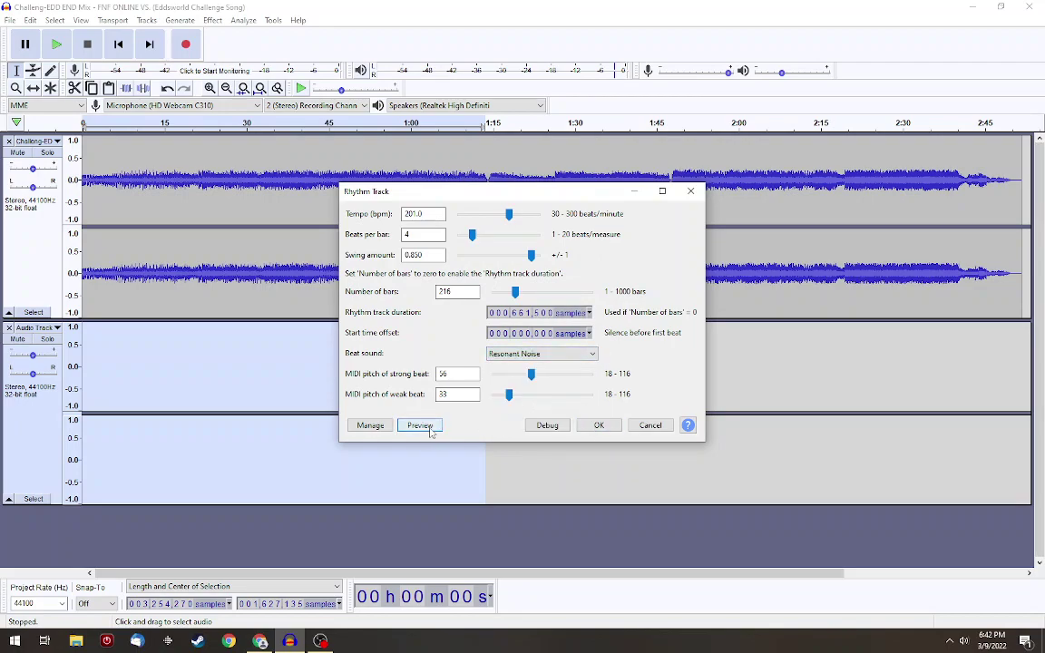
key(space)
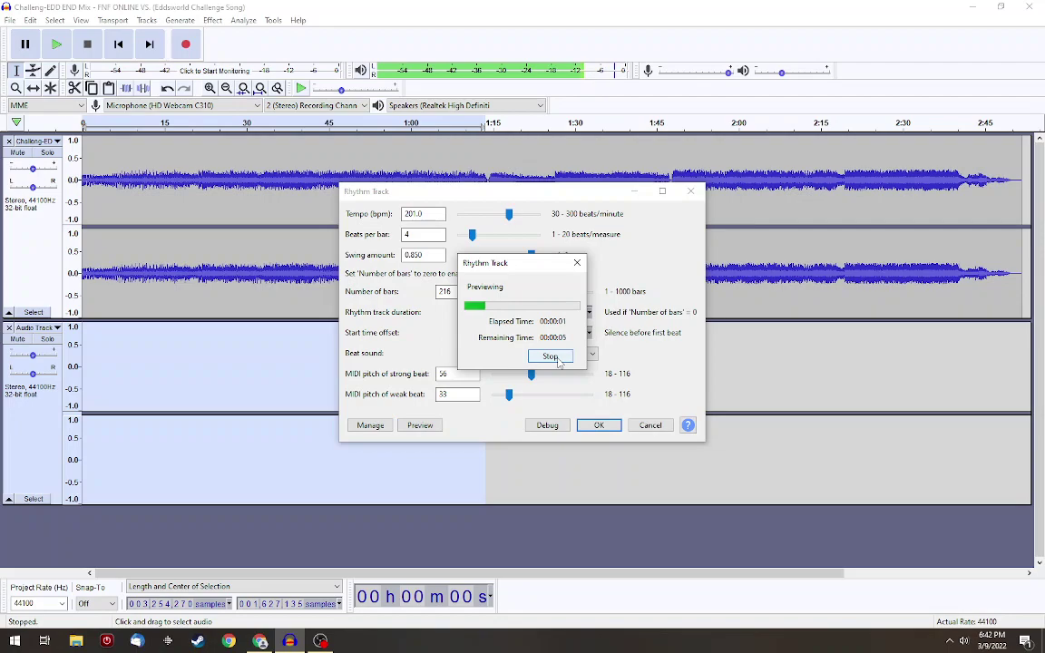
click(557, 358)
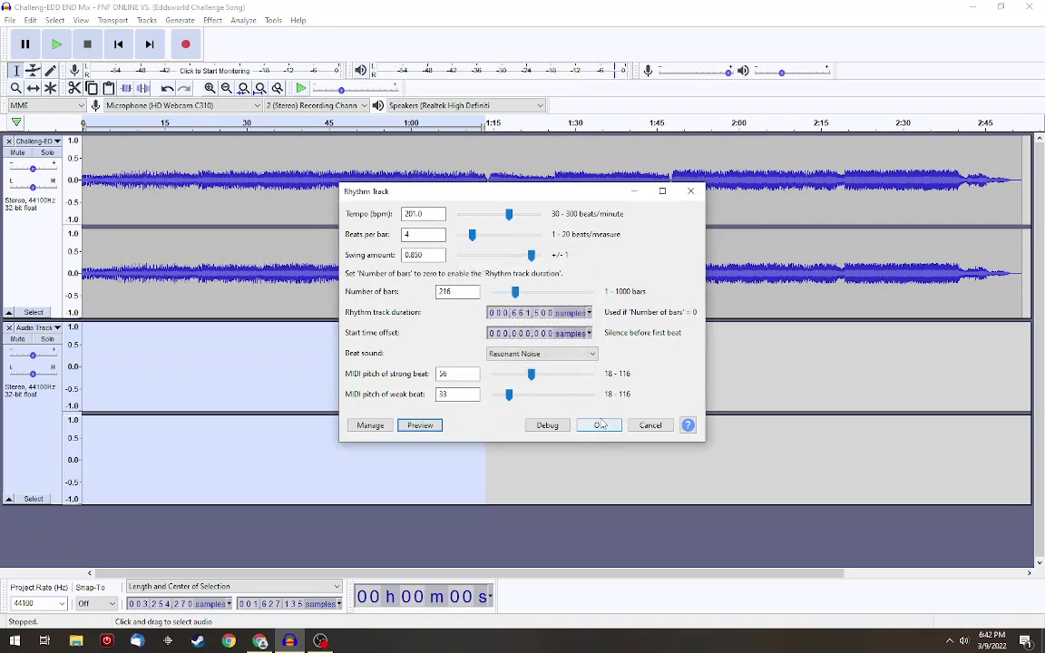
click(650, 426)
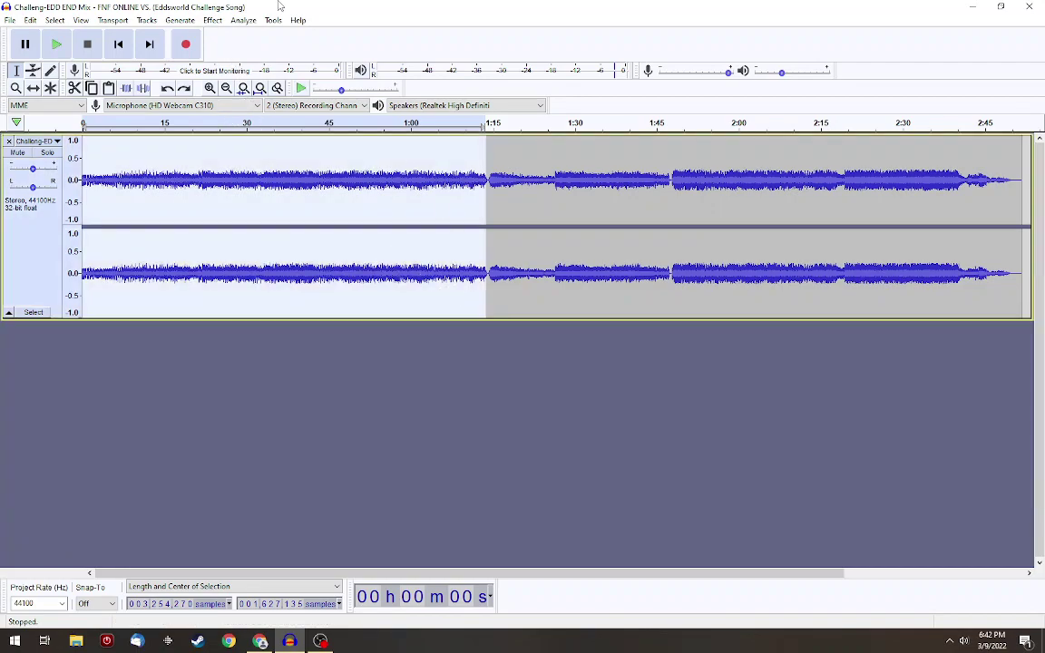
click(212, 20)
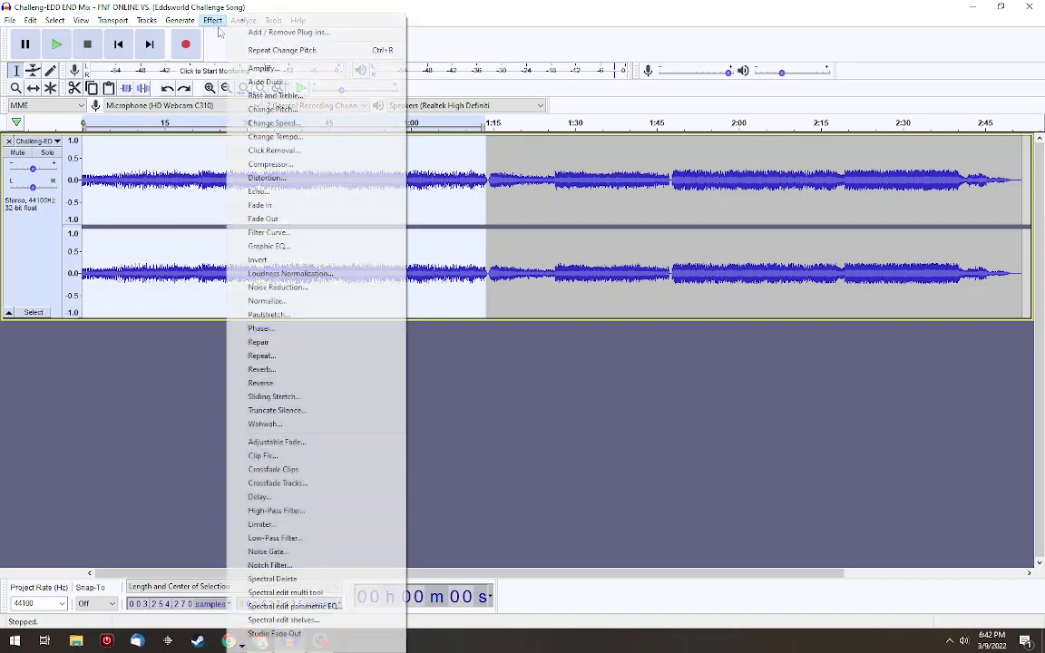
click(313, 123)
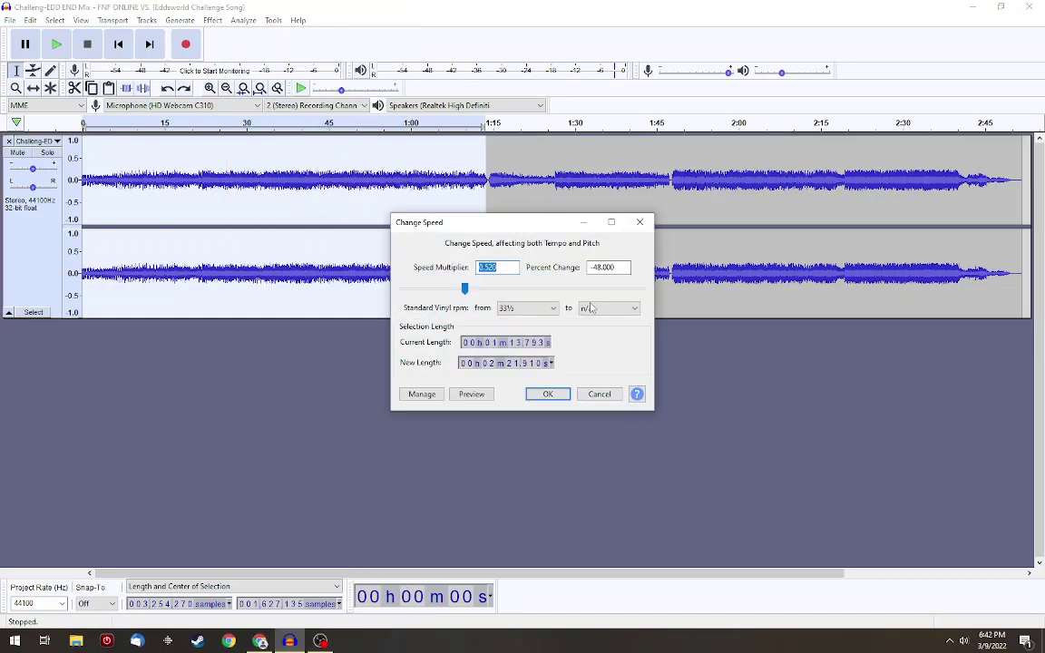
click(598, 395)
click(212, 20)
click(302, 137)
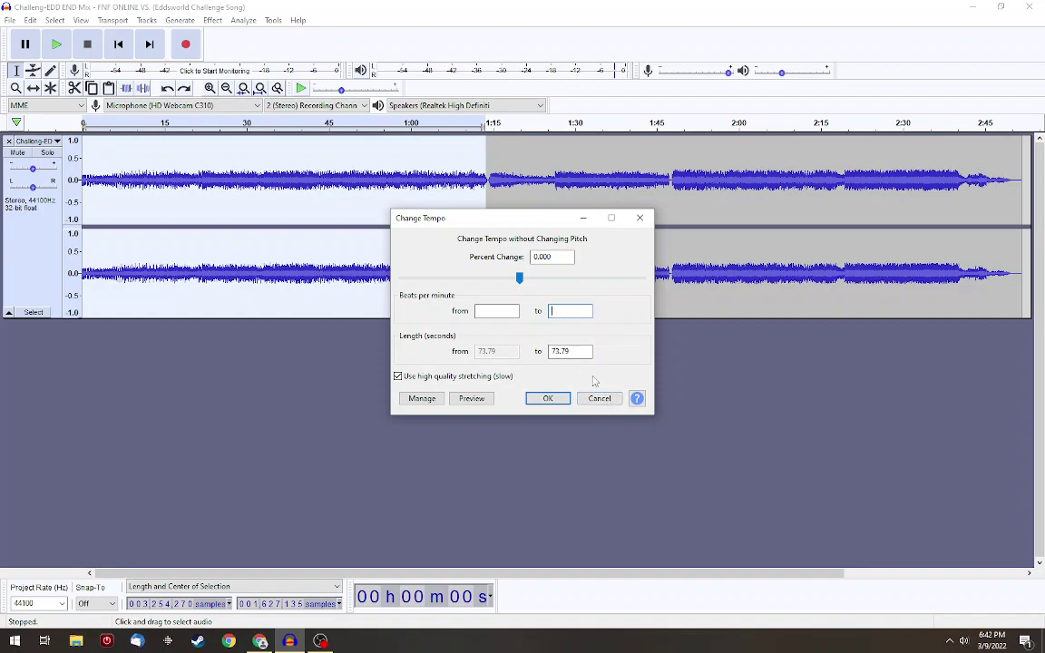
click(606, 399)
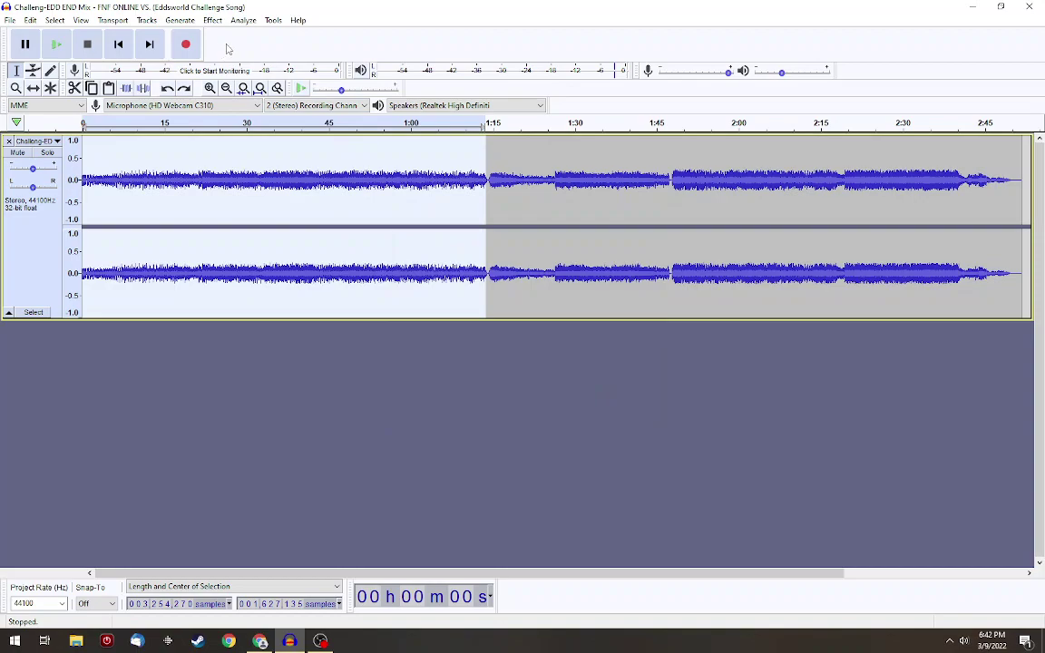
key(r)
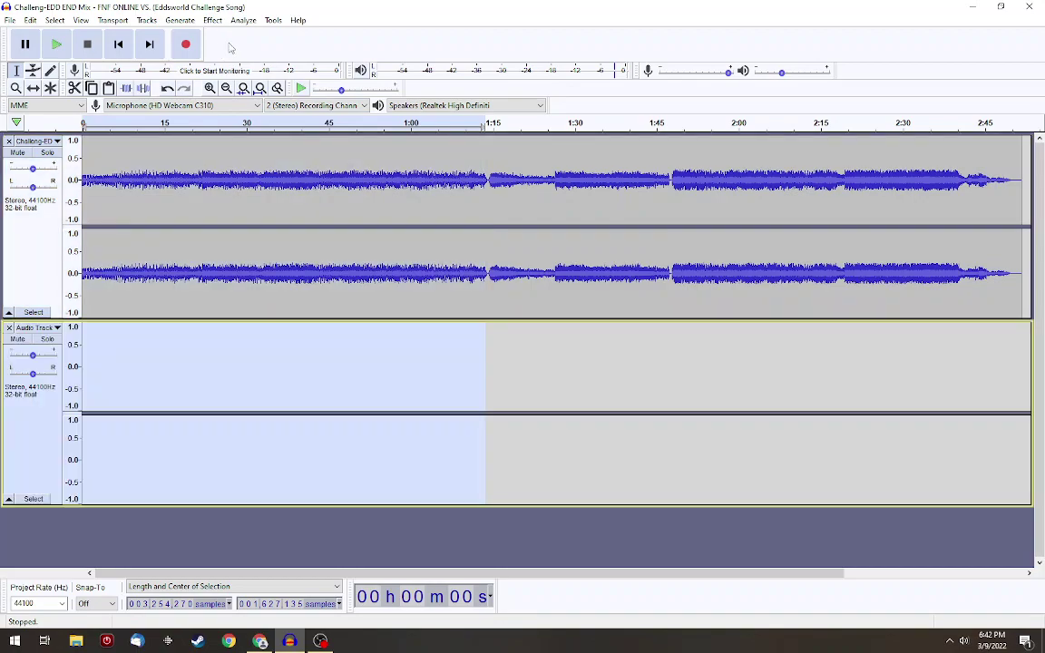
Reopen the Rhythm Track generator for the second stereo track and preview the rhythm at a tempo of 241 bpm
click(192, 22)
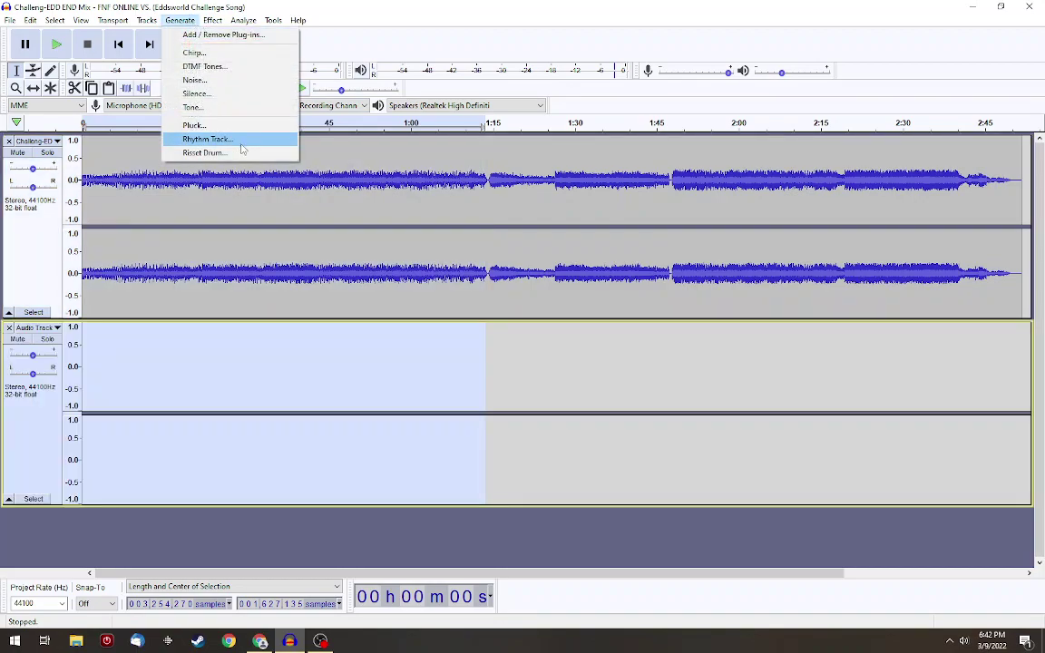
click(242, 142)
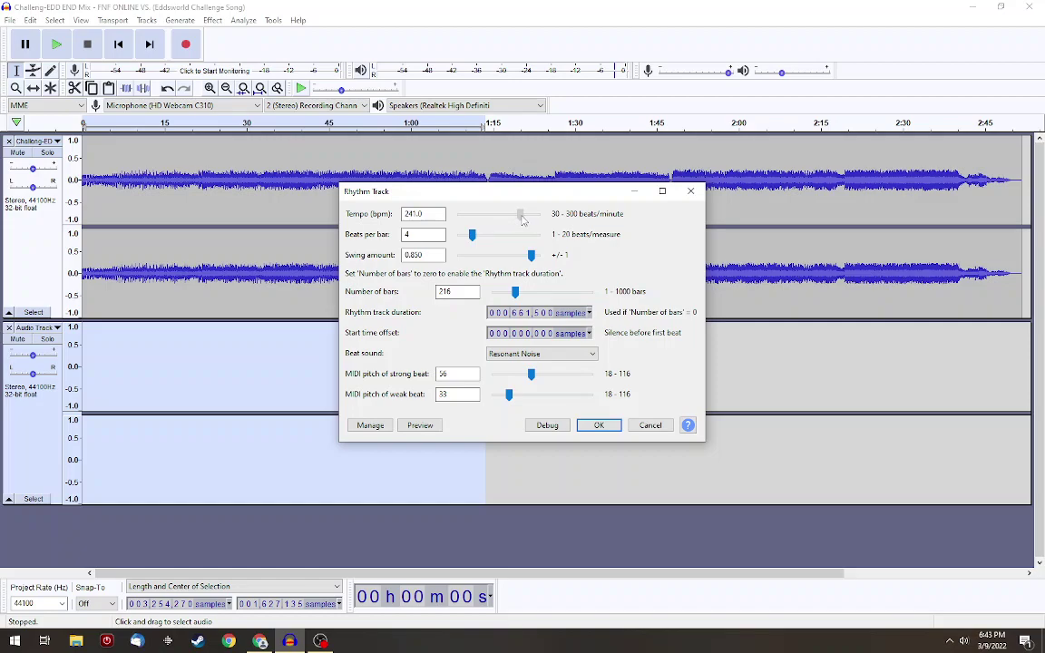
click(435, 424)
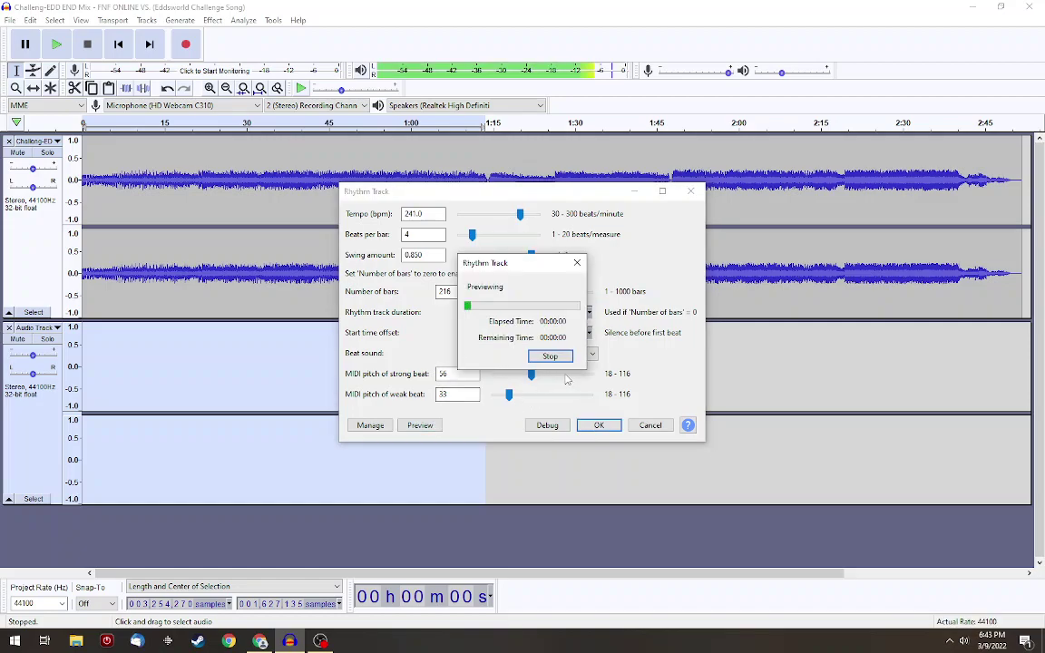
click(550, 356)
Set the rhythm tempo to 221 bpm, preview it and generate the rhythm on the second track
drag(520, 214, 516, 215)
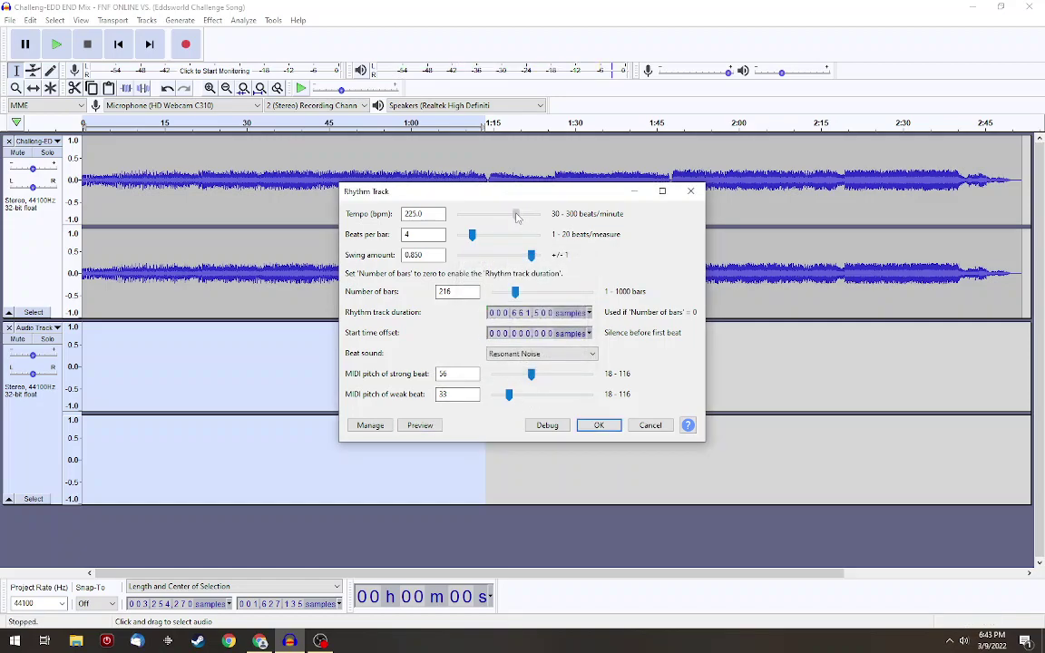
click(422, 428)
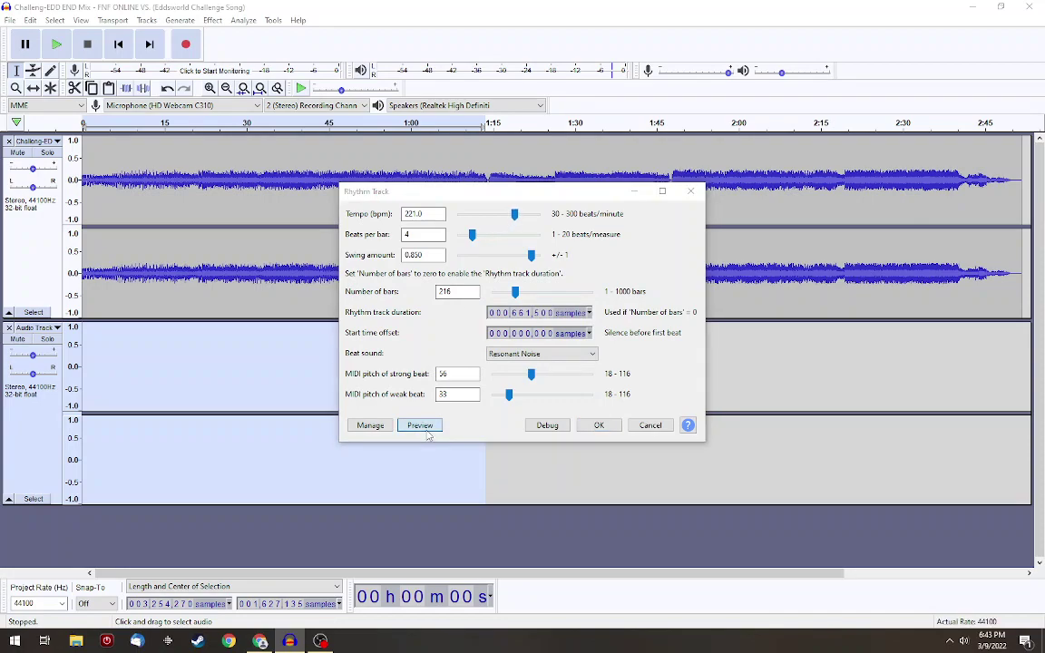
click(552, 356)
click(598, 424)
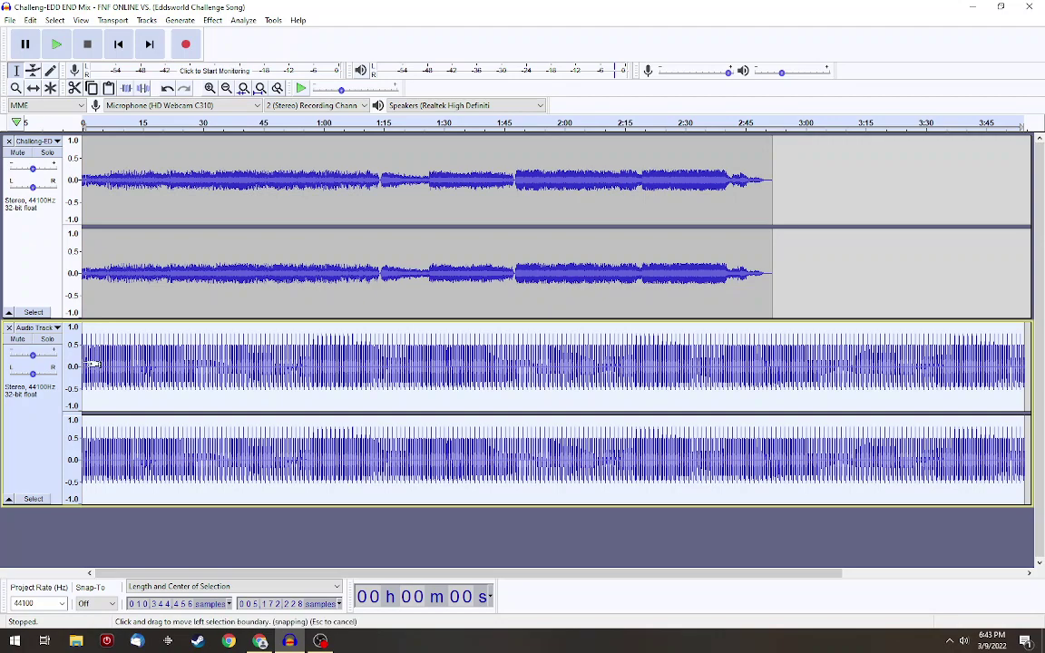
Select the rhythm track from about 1:14 to its end, play it briefly and delete that part
drag(91, 364, 381, 356)
click(56, 44)
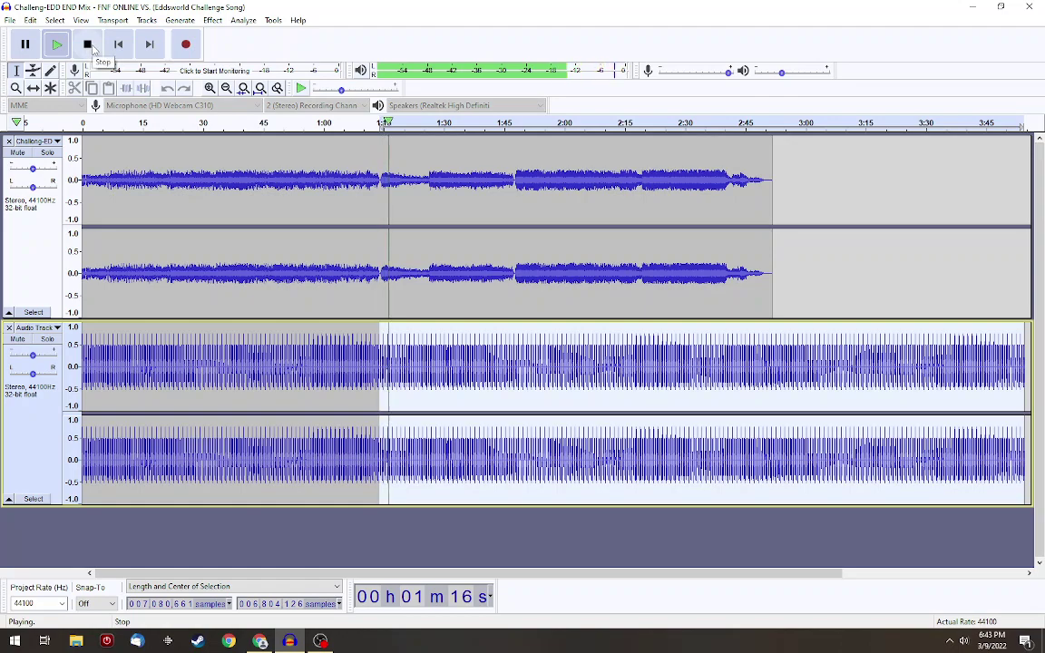
click(87, 43)
key(Delete)
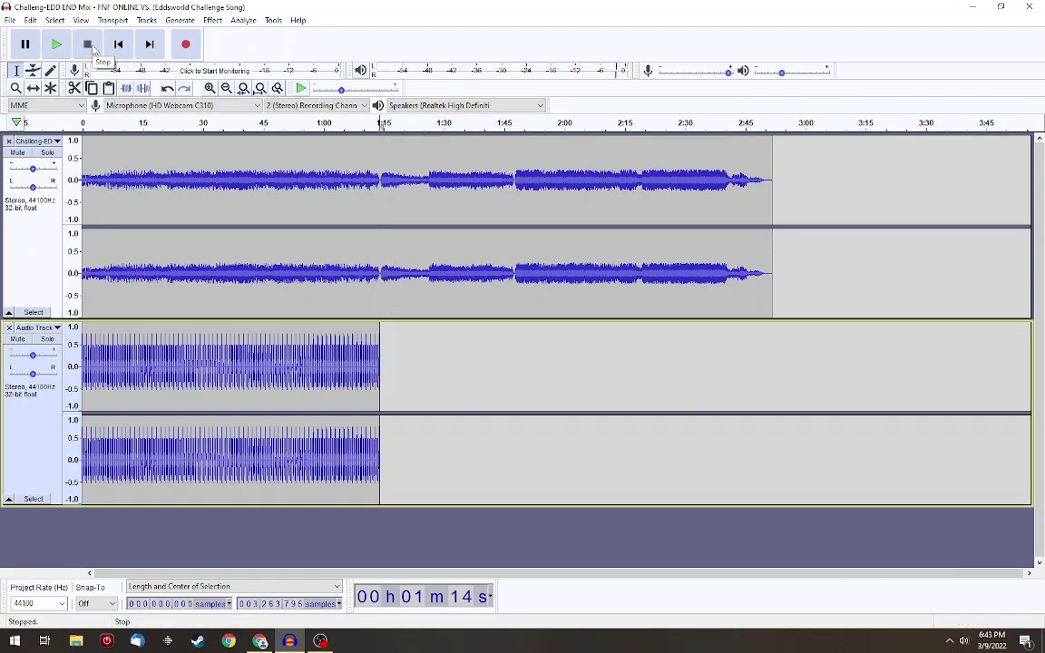
Play the song and the rhythm track together from the start for a few seconds
click(83, 367)
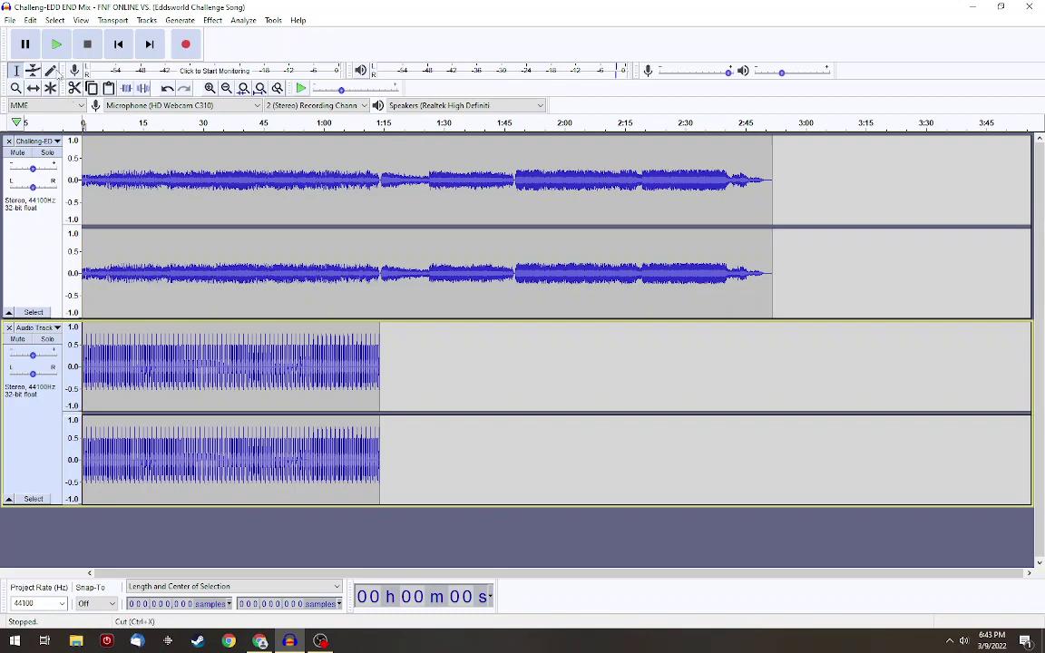
click(57, 44)
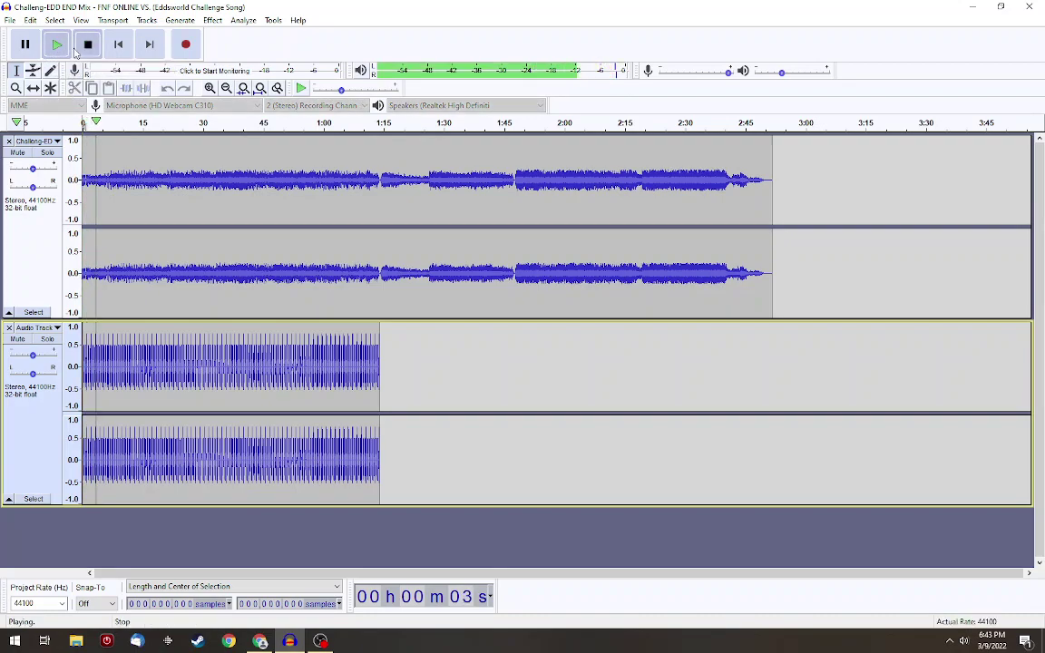
click(87, 44)
Undo the deletion of the rhythm track's end, keeping the full generated rhythm
click(381, 393)
key(ctrl+v)
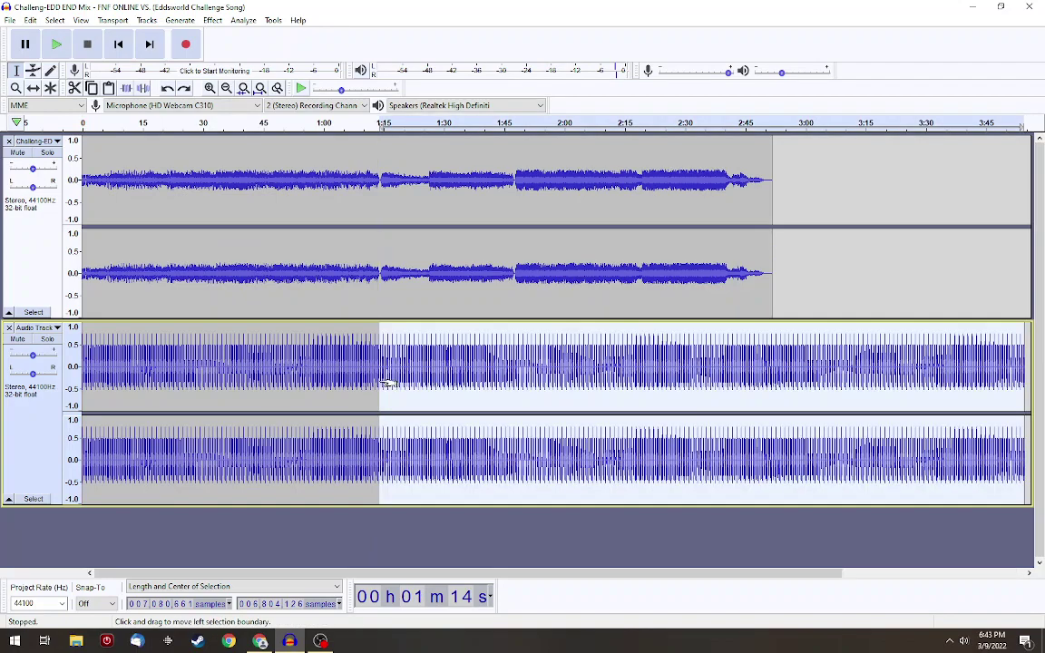
key(ctrl+z)
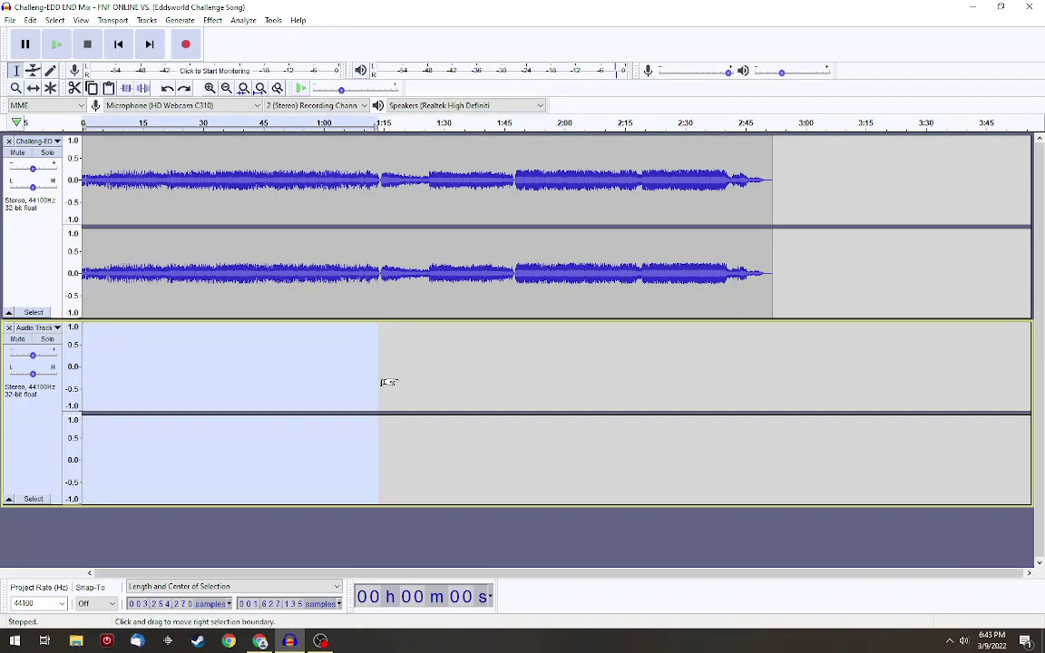
key(ctrl+y)
Select the whole rhythm track and apply Change Tempo with a 113.600 percent change and high quality stretching
drag(388, 382, 82, 382)
click(212, 20)
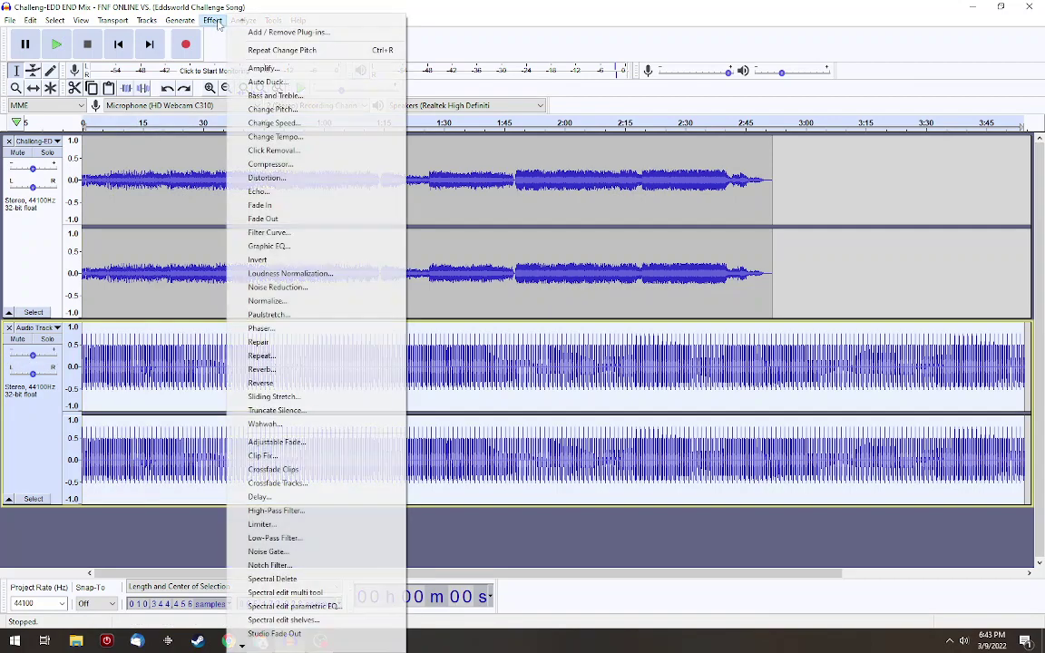
click(275, 136)
drag(522, 279, 559, 287)
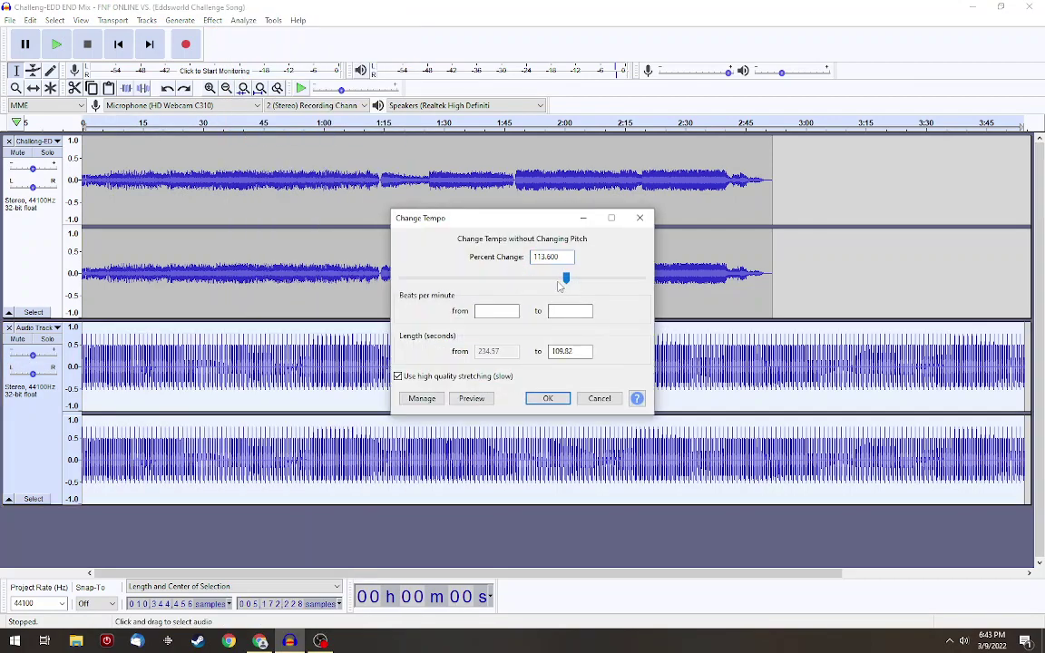
click(561, 397)
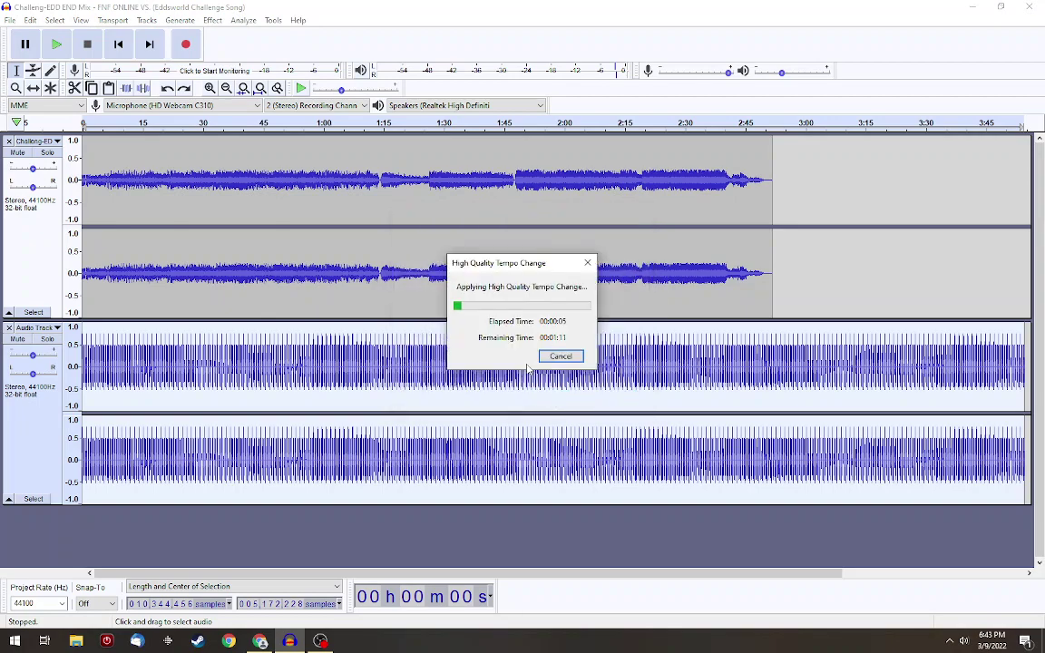
click(321, 642)
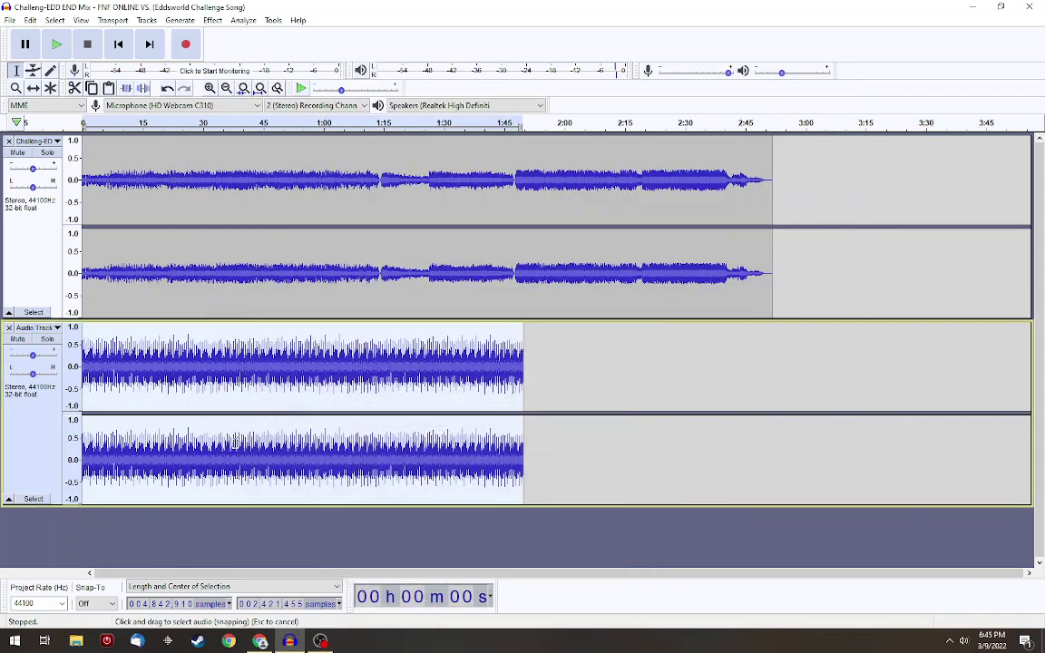
Play the sped-up rhythm track briefly, undo its tempo change and apply Change Tempo with a 30.986 percent change instead
click(56, 43)
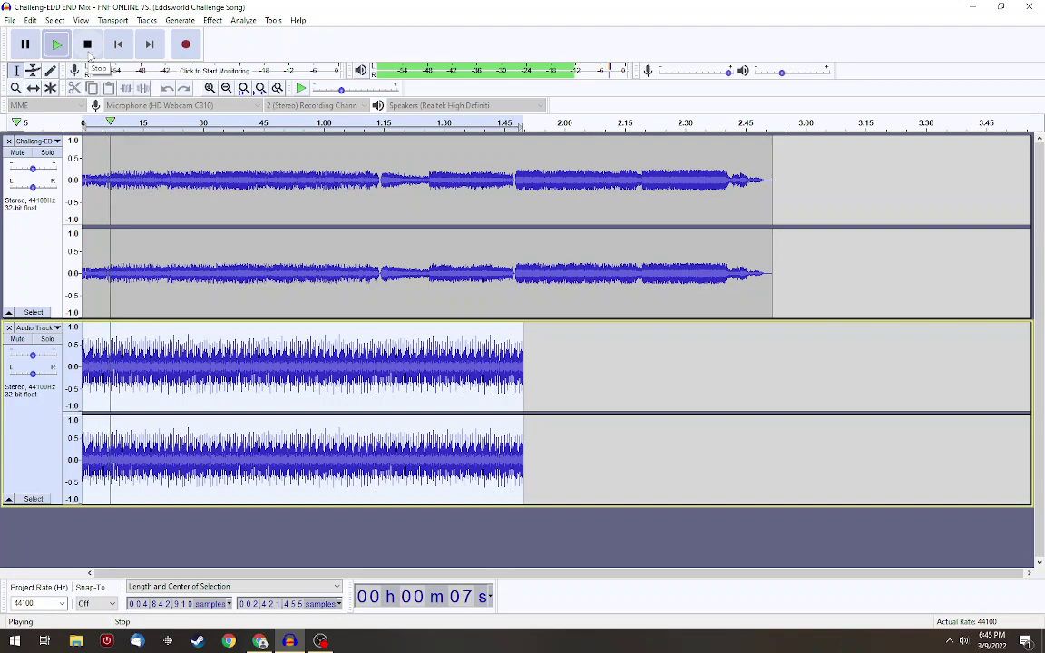
click(88, 44)
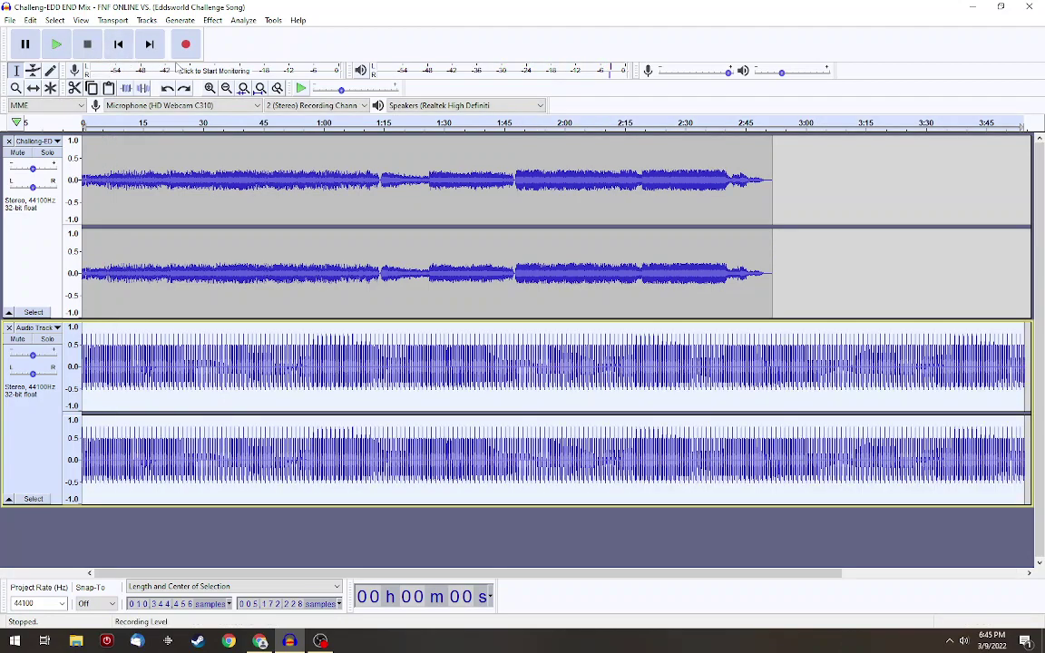
click(216, 21)
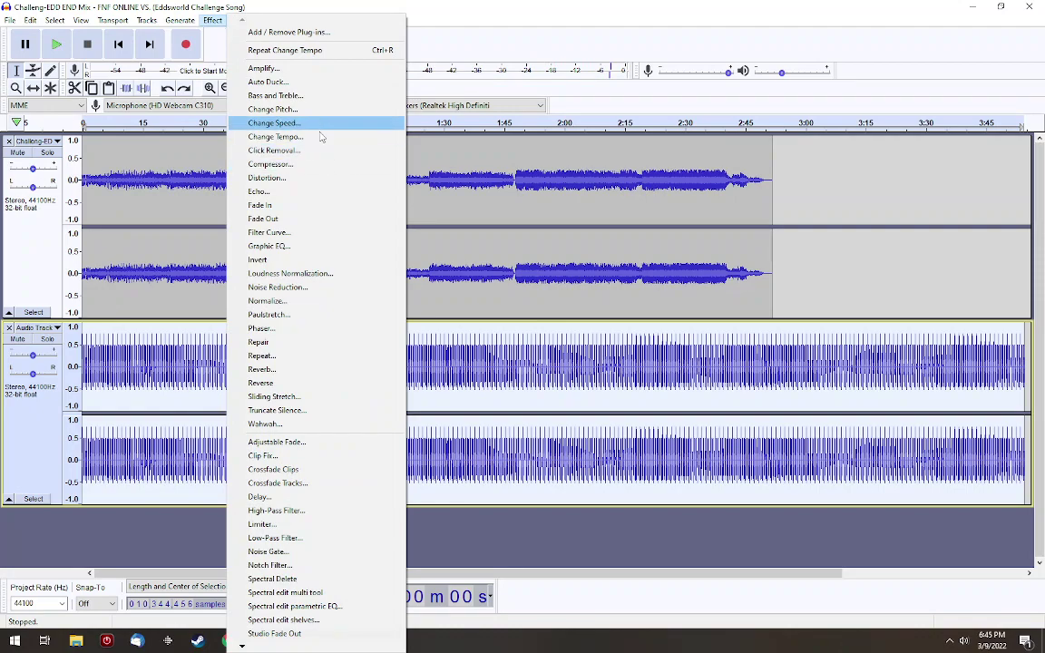
click(322, 145)
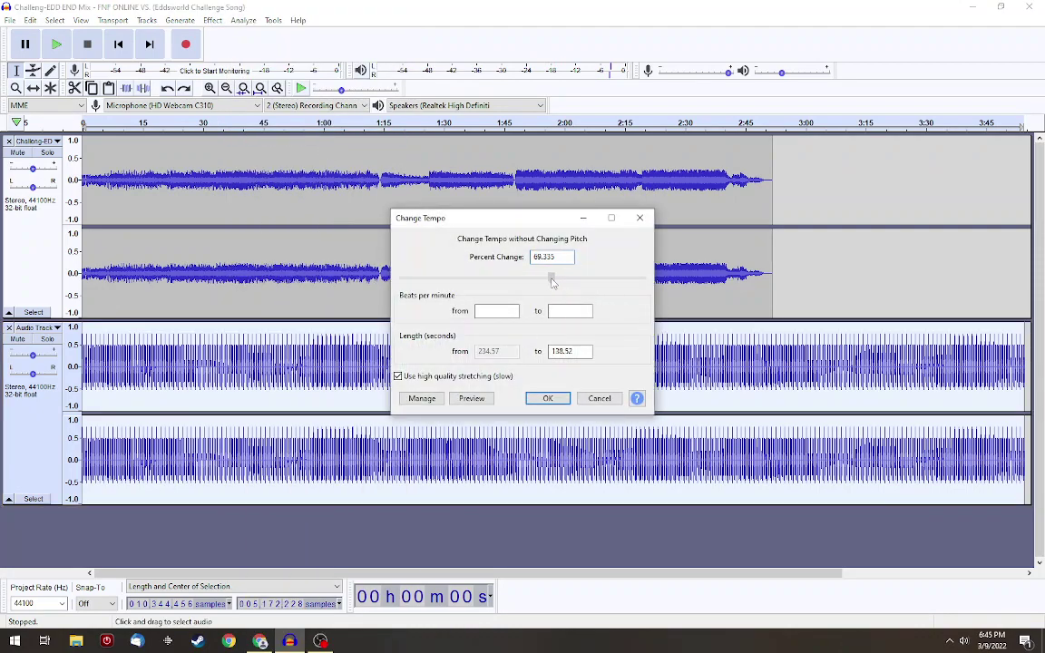
click(471, 399)
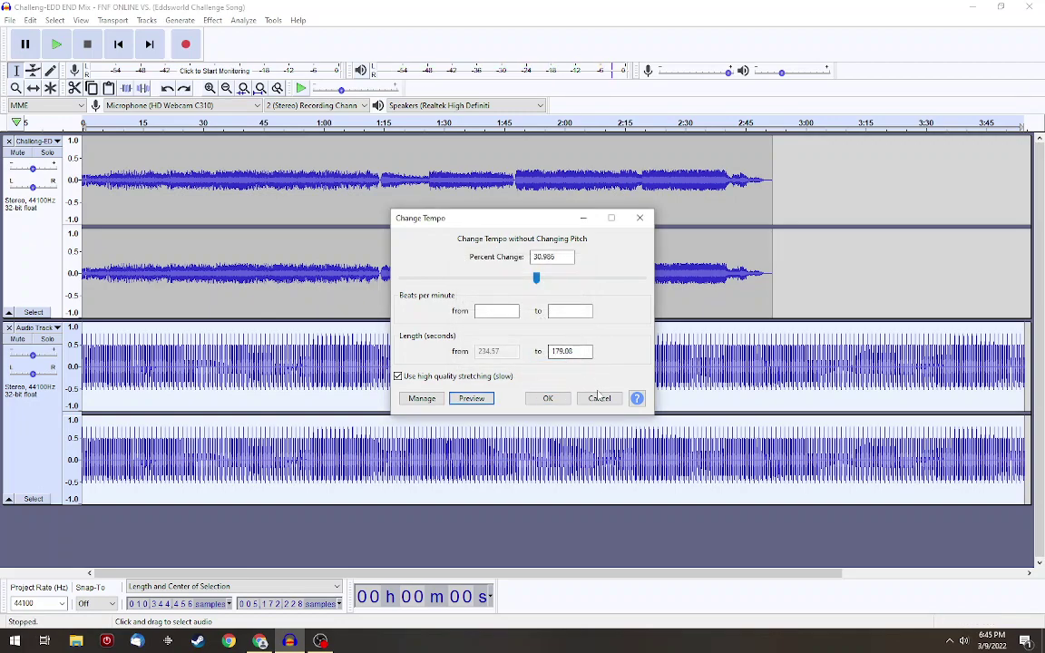
click(546, 399)
Play the song and the rhythm track together for a few seconds, then remove the rhythm track
click(54, 46)
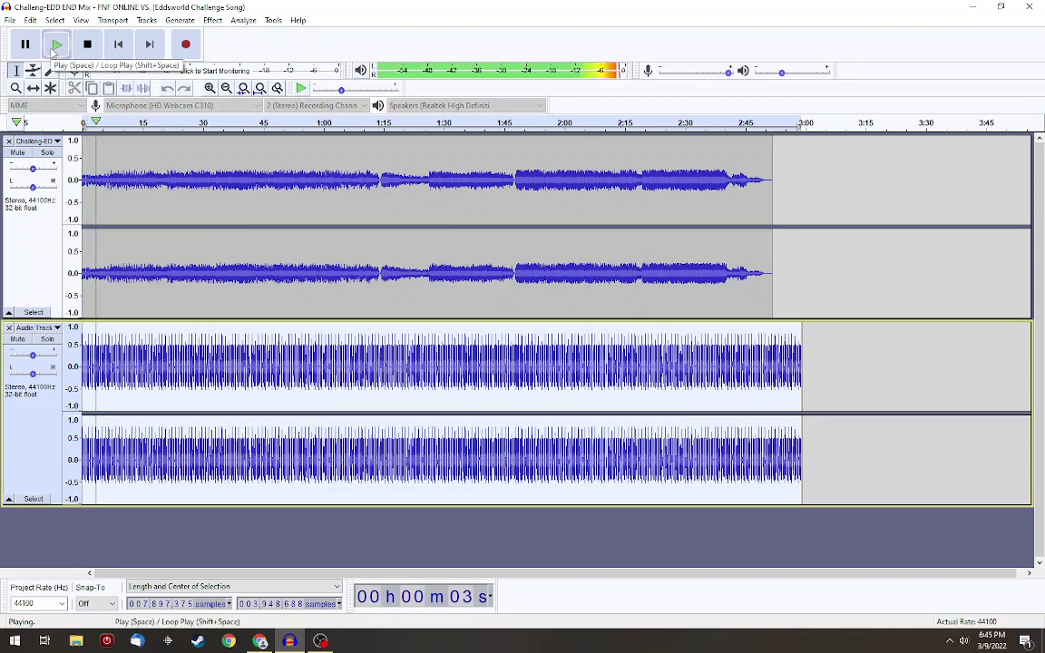
click(88, 45)
click(9, 328)
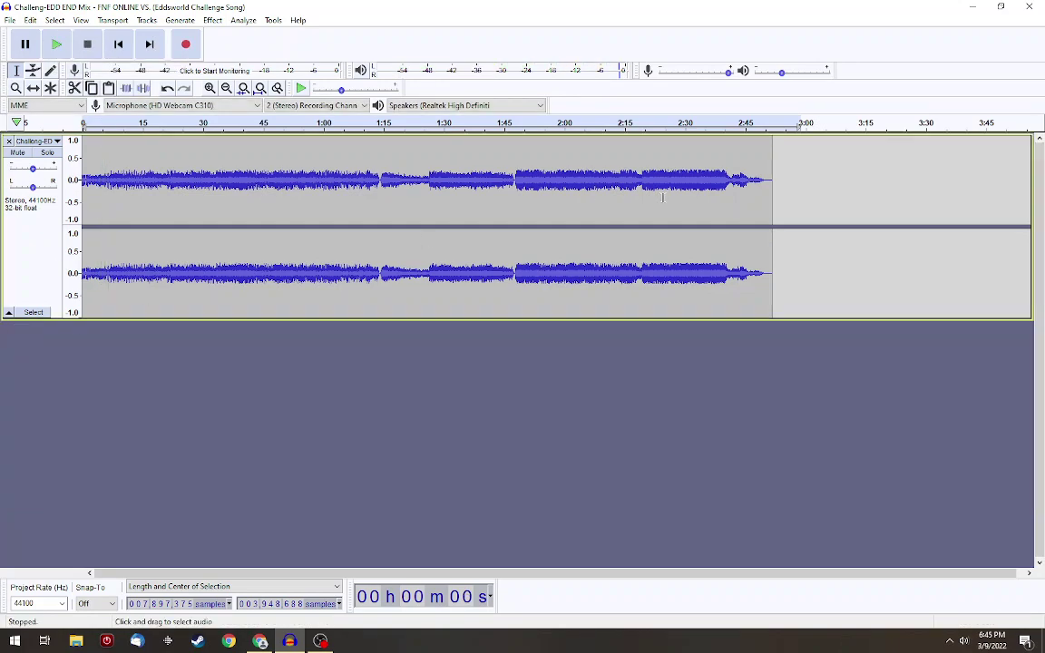
Fit the whole song in the window and listen to its opening up to about 0:21
key(space)
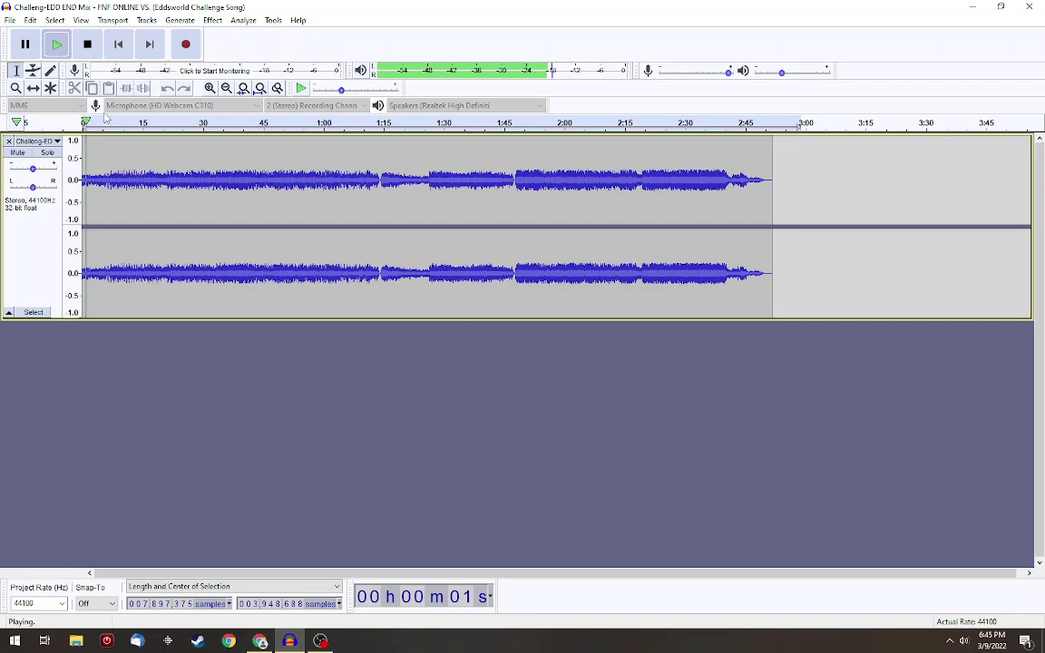
key(ctrl+f)
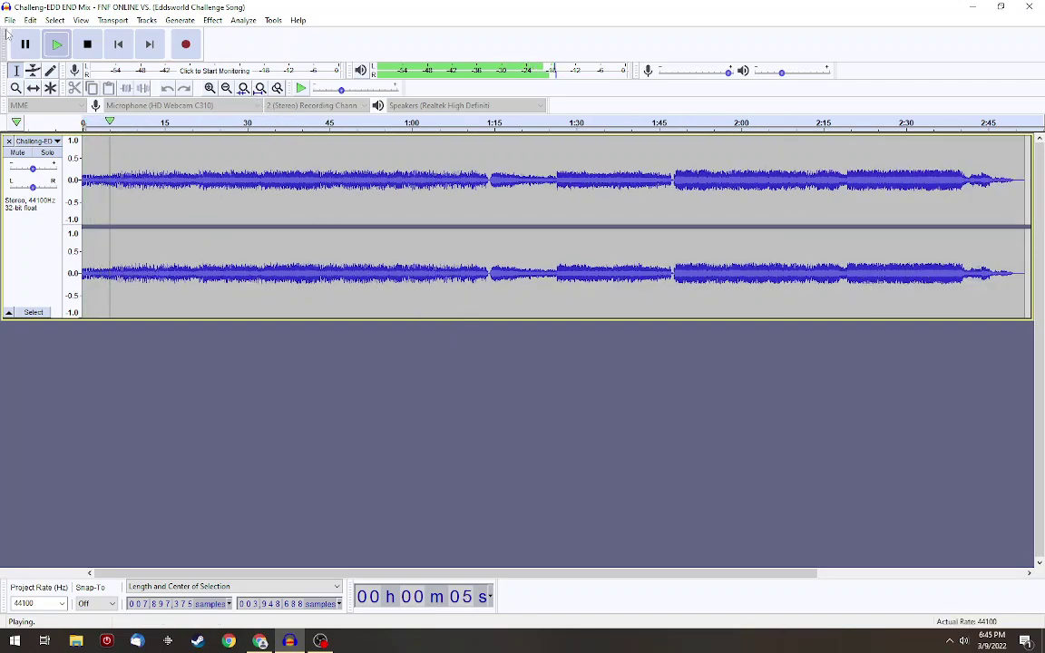
click(87, 45)
click(56, 45)
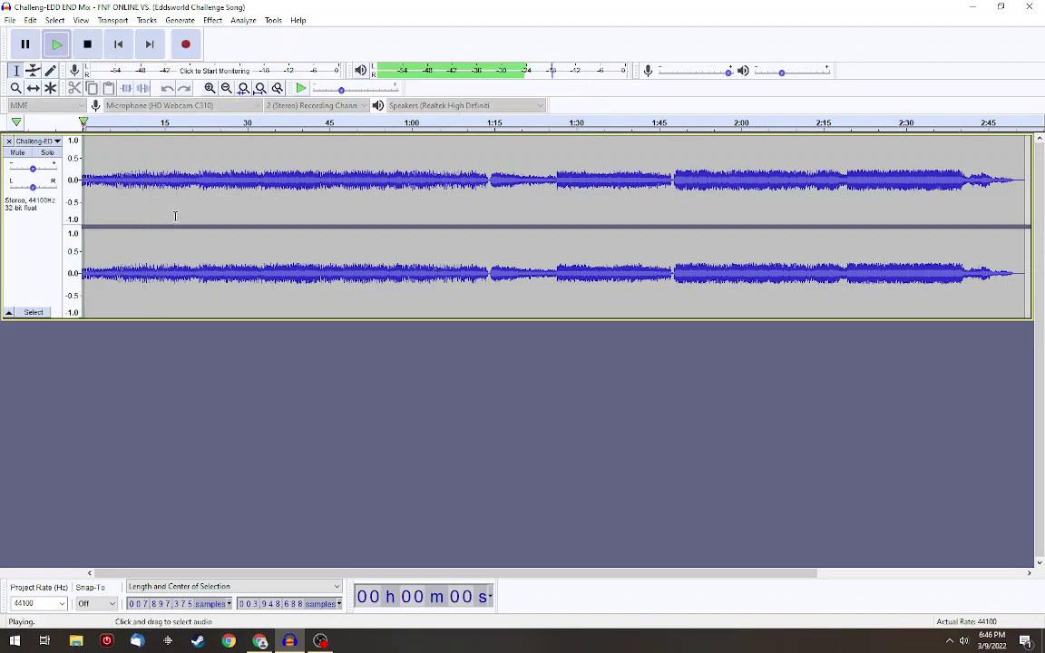
click(158, 213)
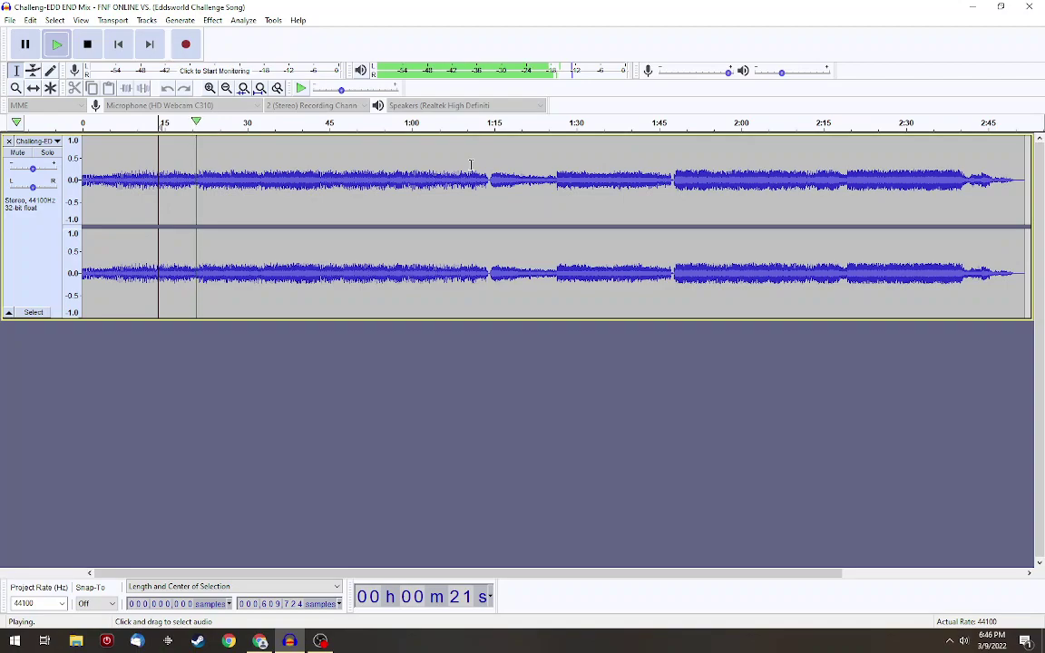
click(86, 45)
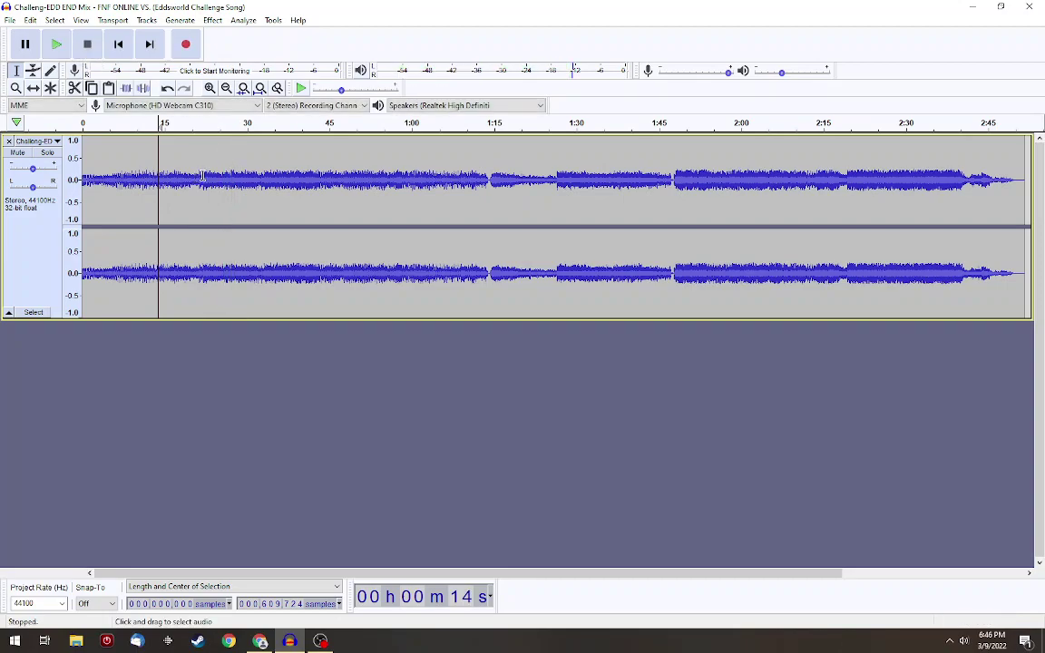
Select the song's section from about 22 to 27 seconds, playing it and trimming the selection's end
drag(202, 175, 233, 176)
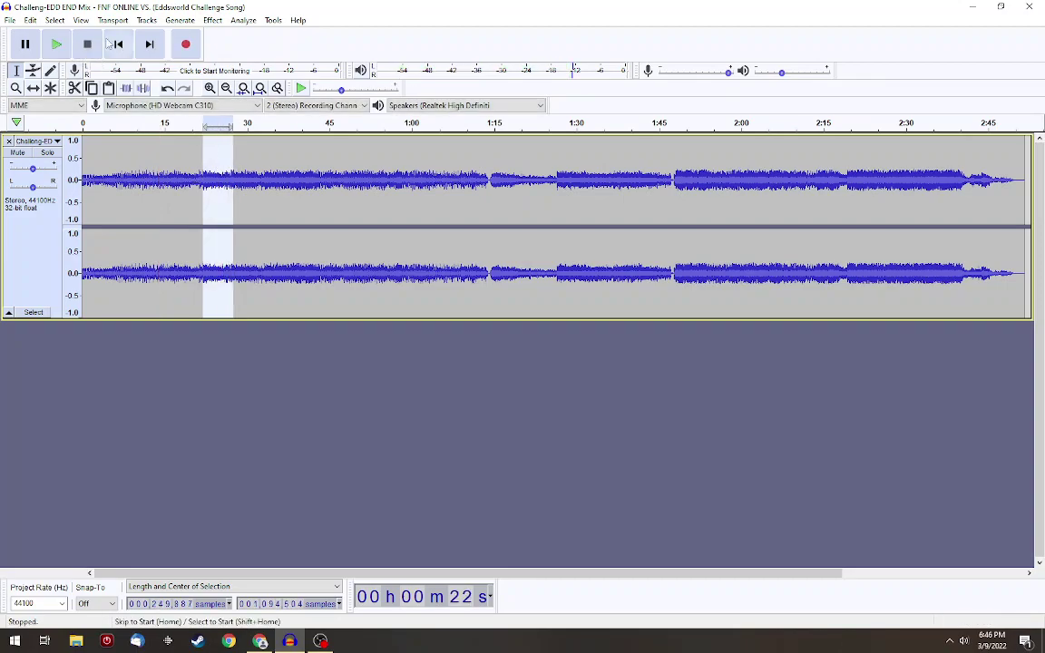
click(56, 44)
click(209, 88)
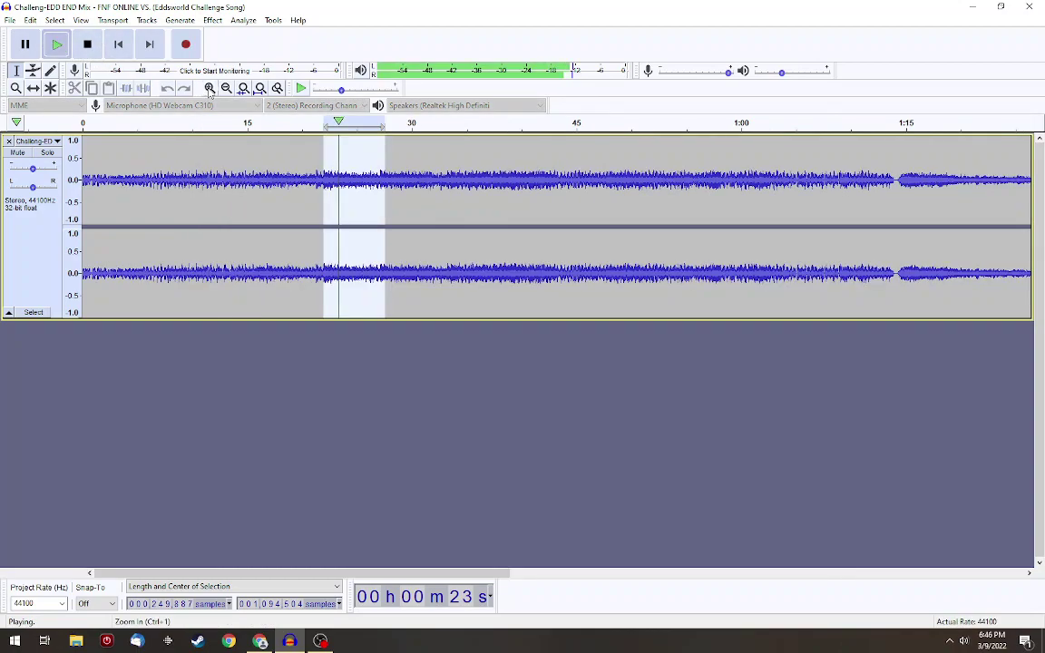
click(209, 88)
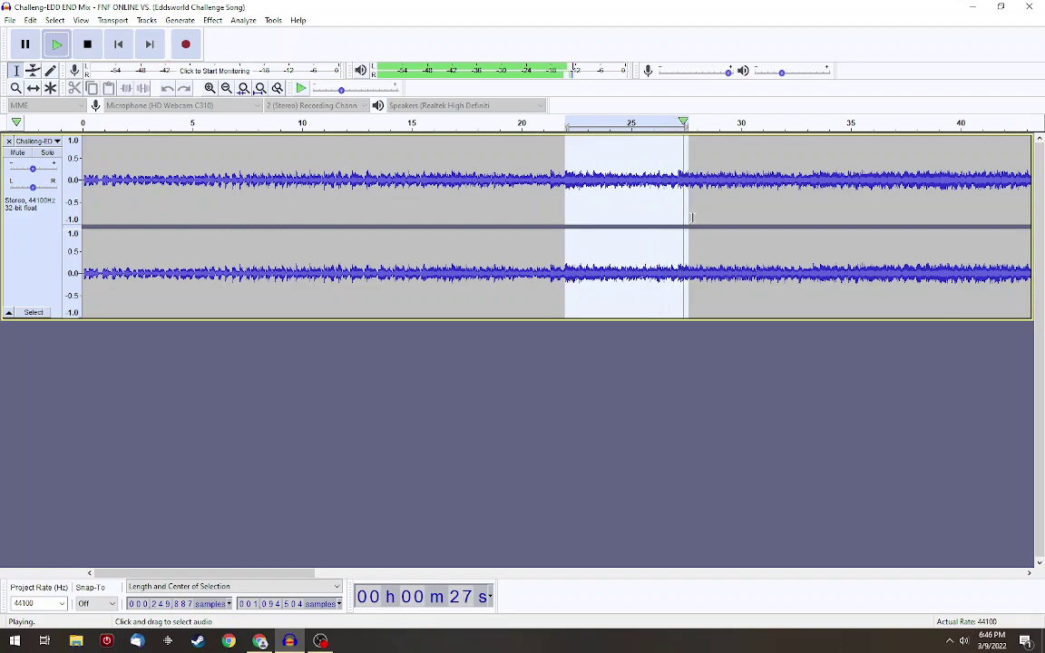
drag(682, 218, 667, 218)
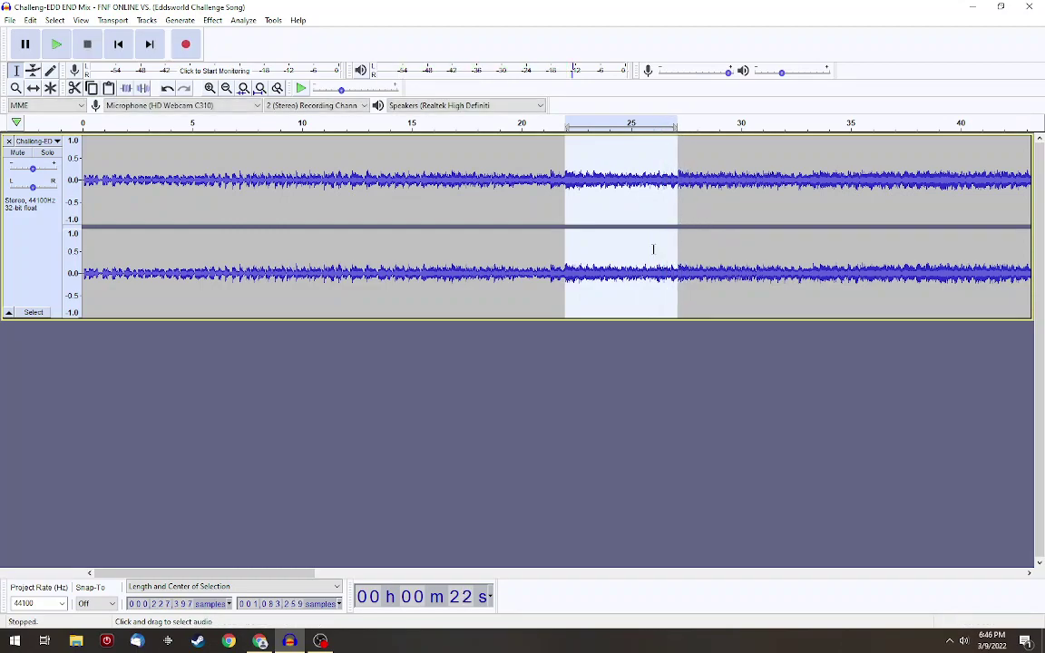
Copy the selected section of the song and paste it at the same position on a new stereo track
click(225, 88)
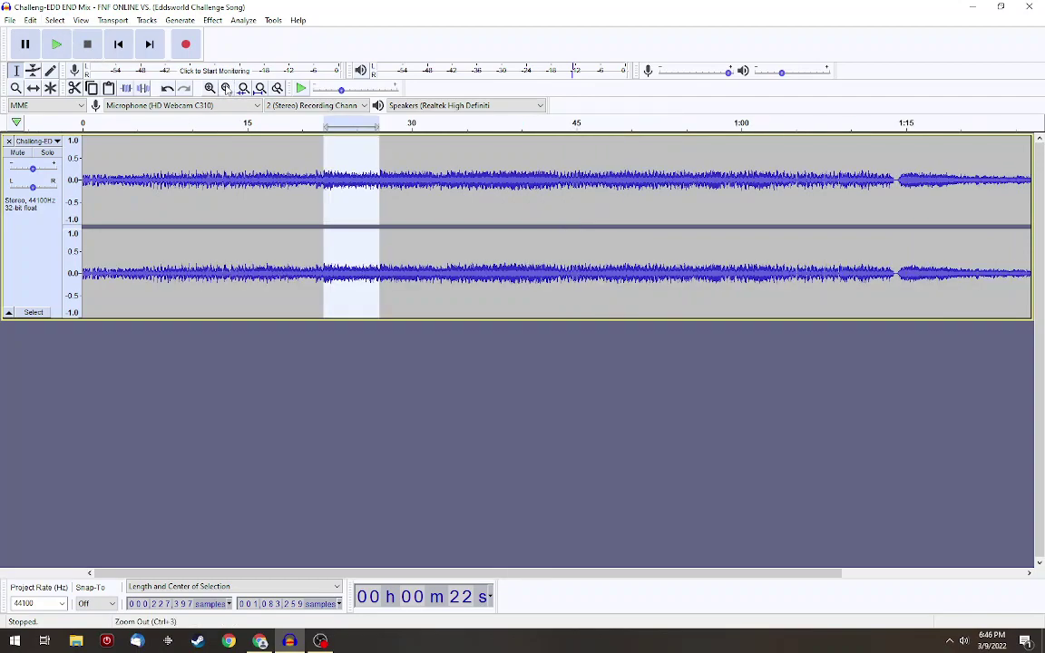
click(226, 88)
click(178, 20)
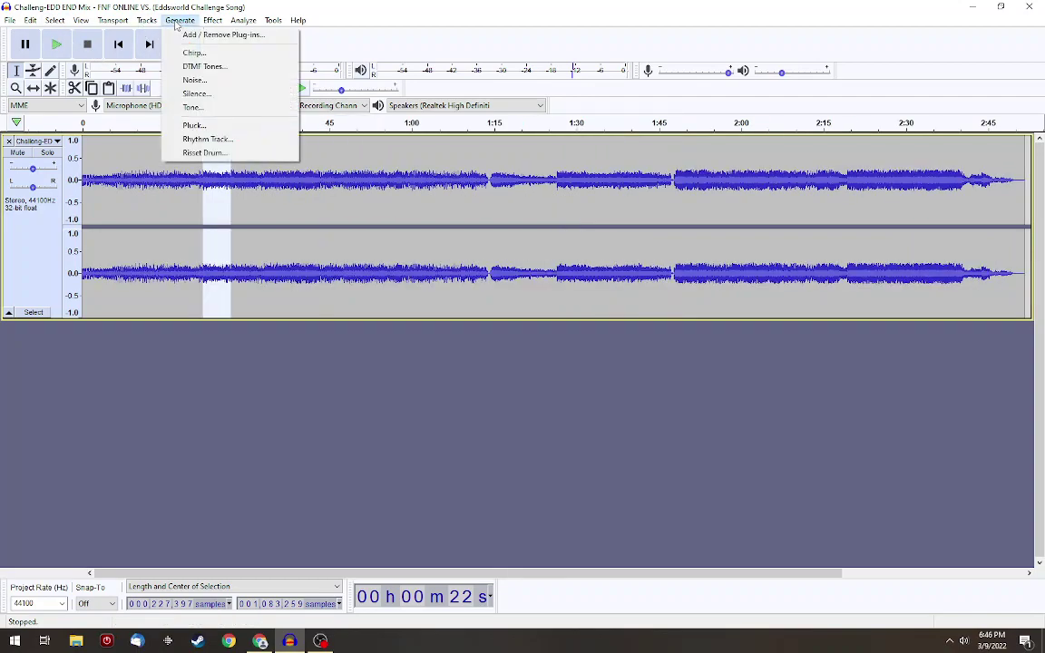
mouse_move(182, 33)
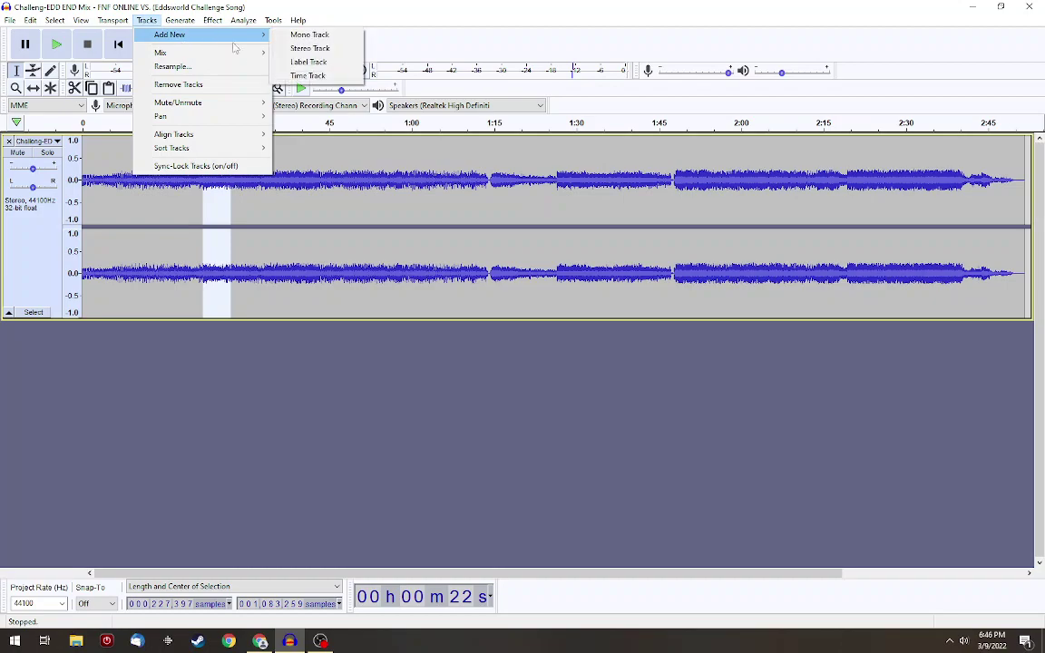
click(286, 46)
key(ctrl+v)
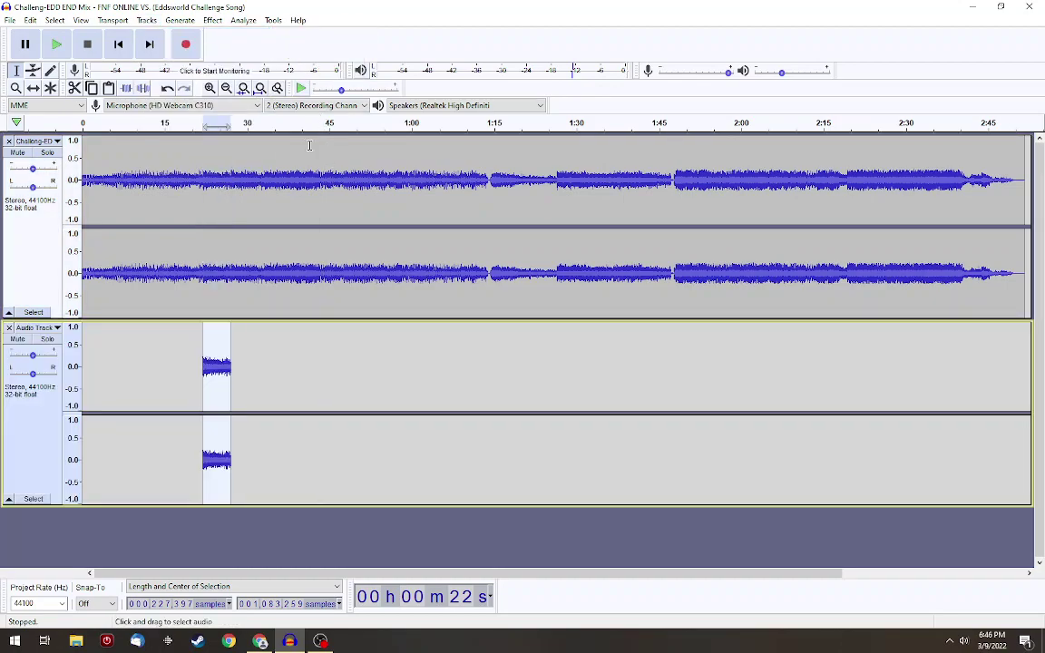
Apply Change Pitch to the pasted section with a 10 percent change and high quality stretching
click(213, 20)
click(265, 100)
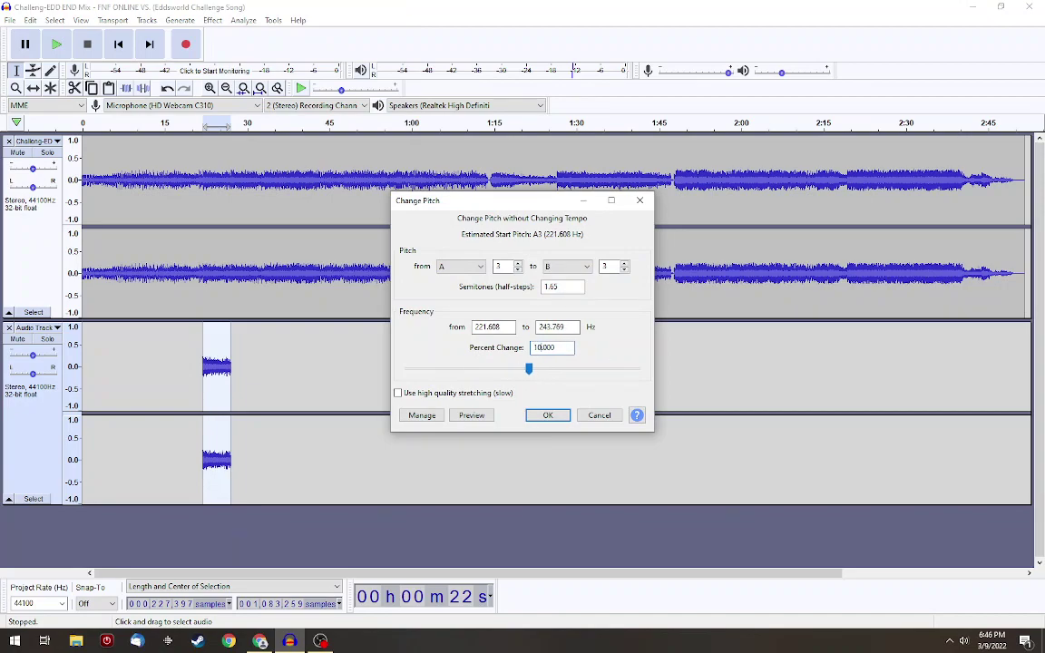
click(549, 416)
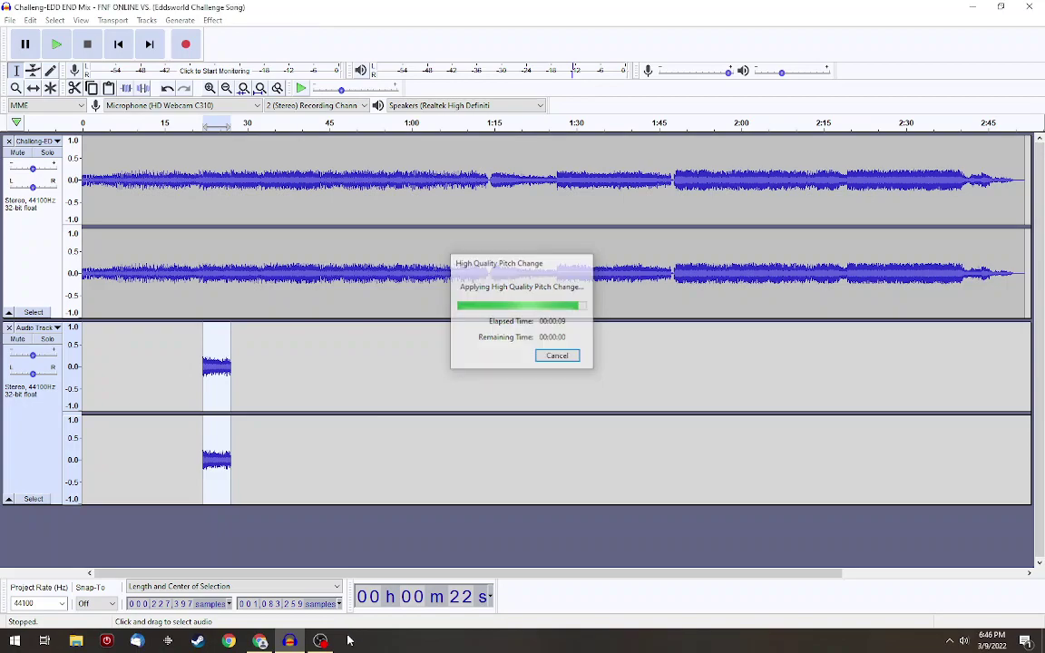
click(321, 640)
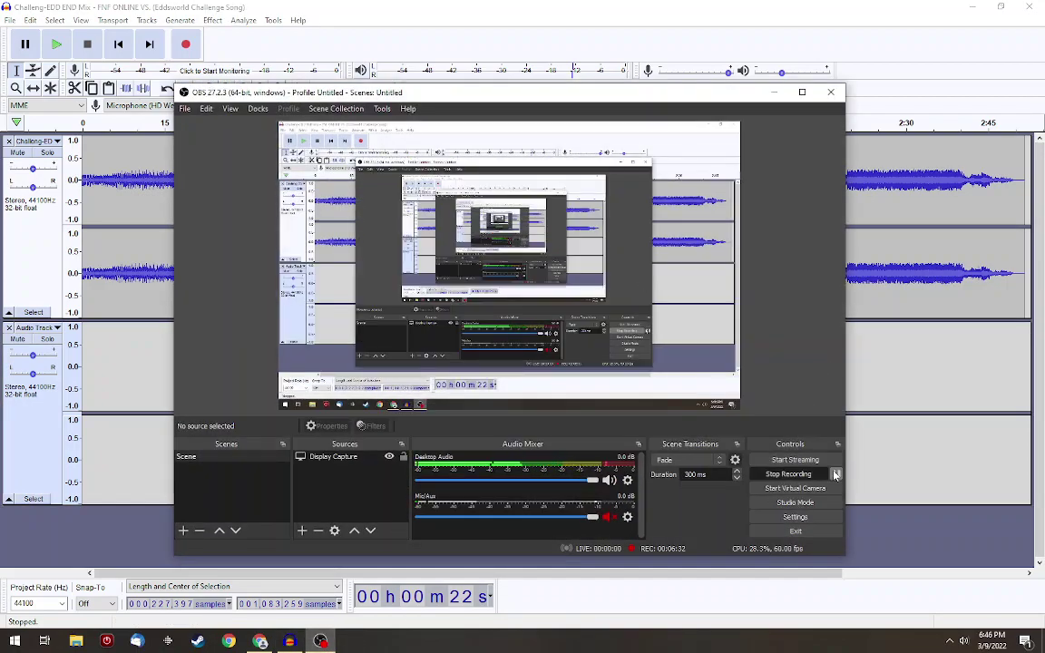
click(773, 92)
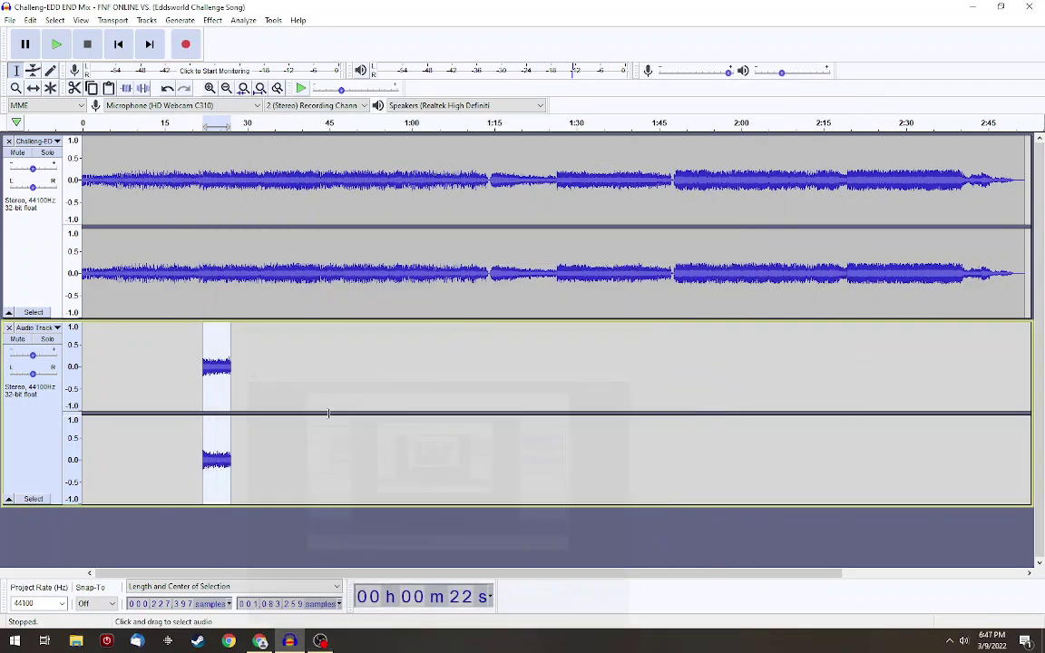
Play both tracks from about 20 seconds past the pasted section, then undo its pitch change
click(192, 438)
click(62, 47)
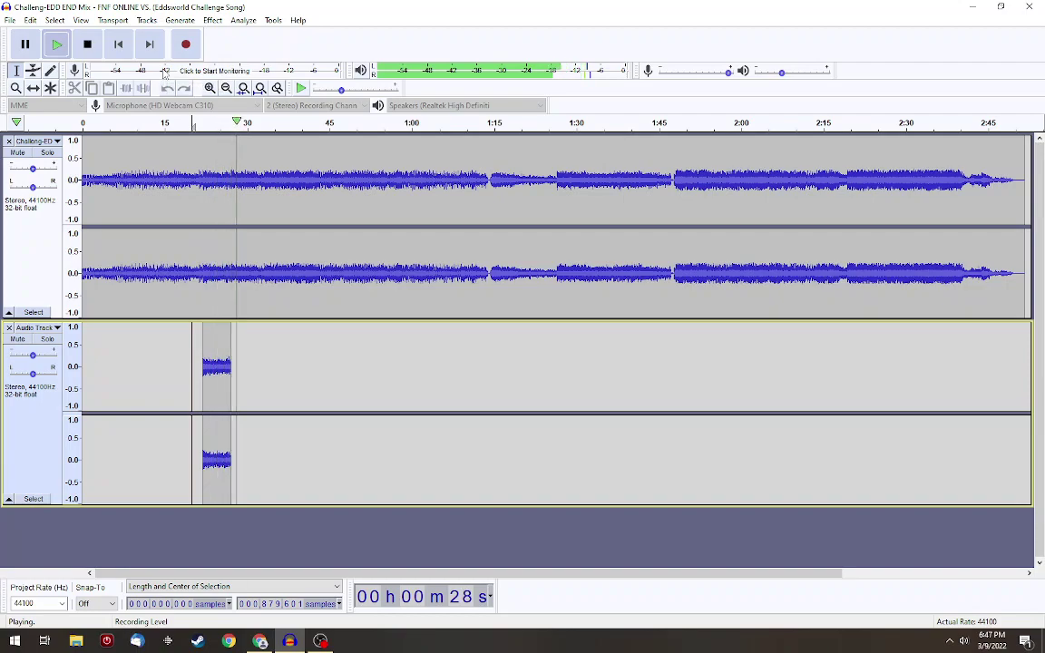
click(84, 44)
key(alt+period)
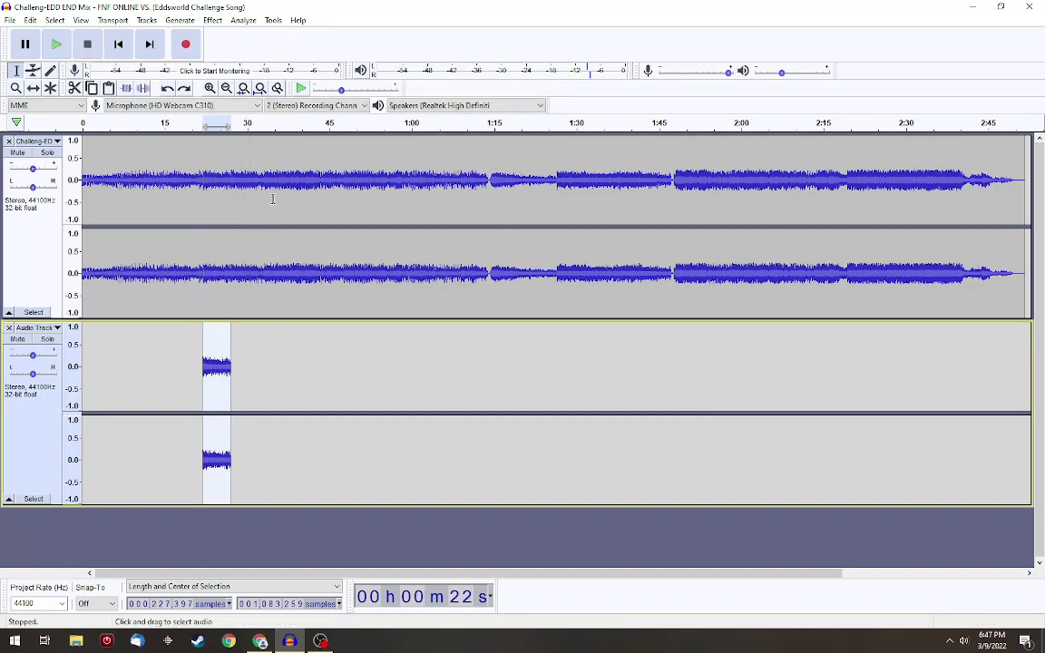
Apply Reverb to the pasted section and play both tracks from about 17 seconds to past 1:14
click(56, 45)
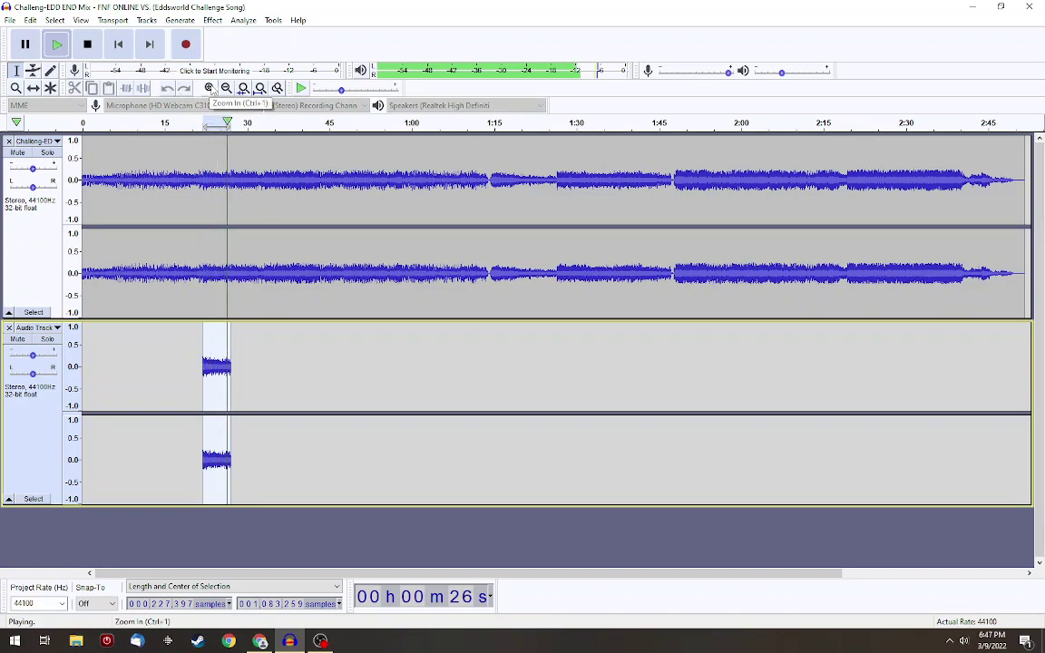
key(space)
click(213, 20)
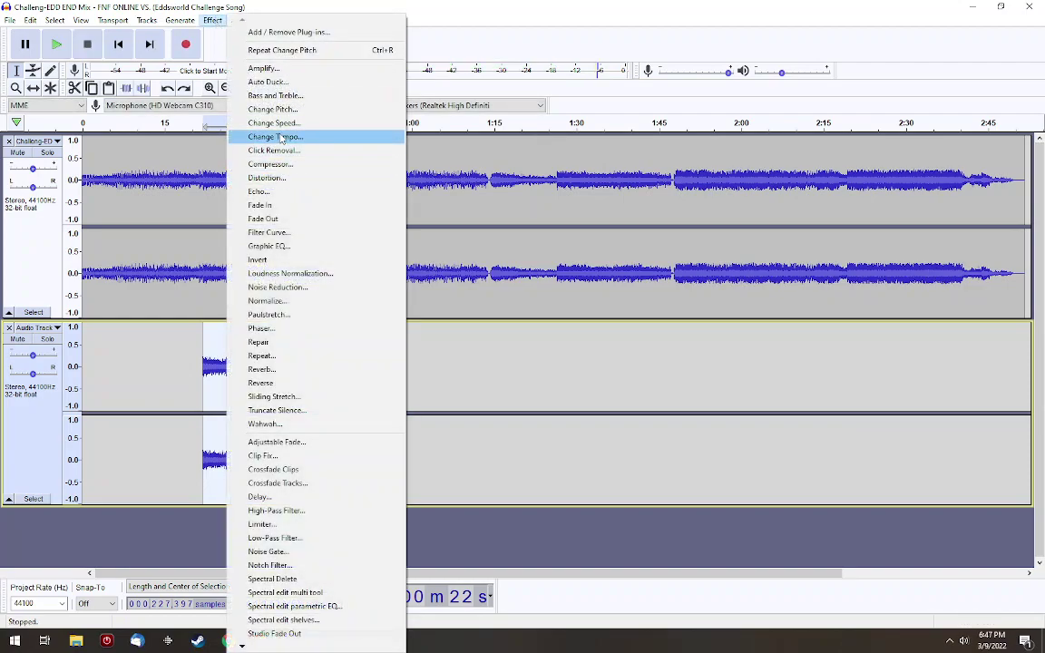
click(264, 370)
click(549, 423)
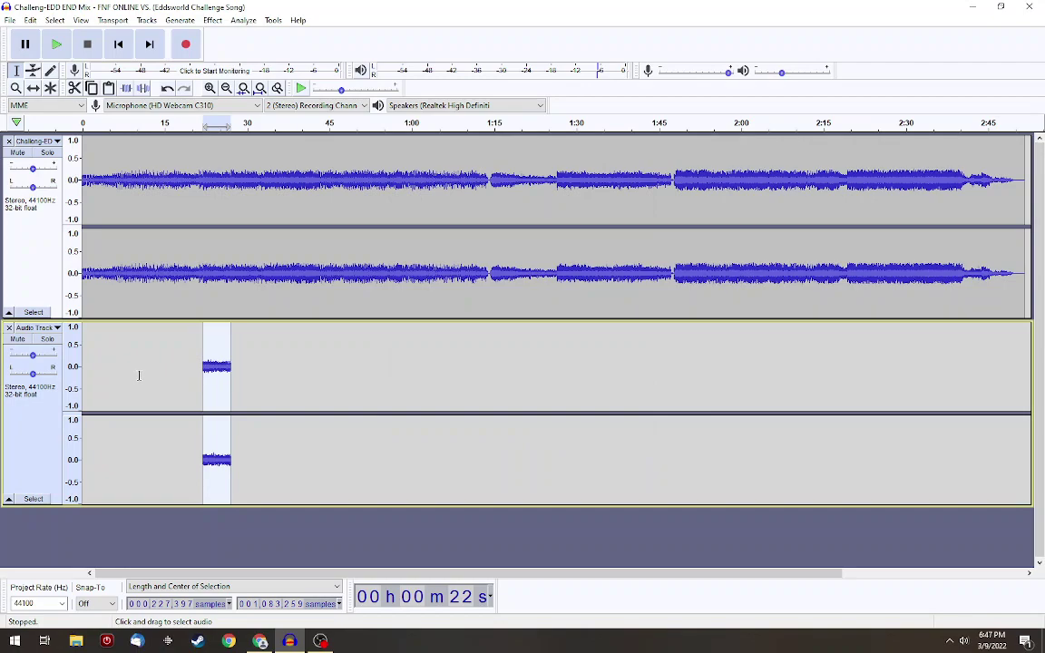
click(44, 44)
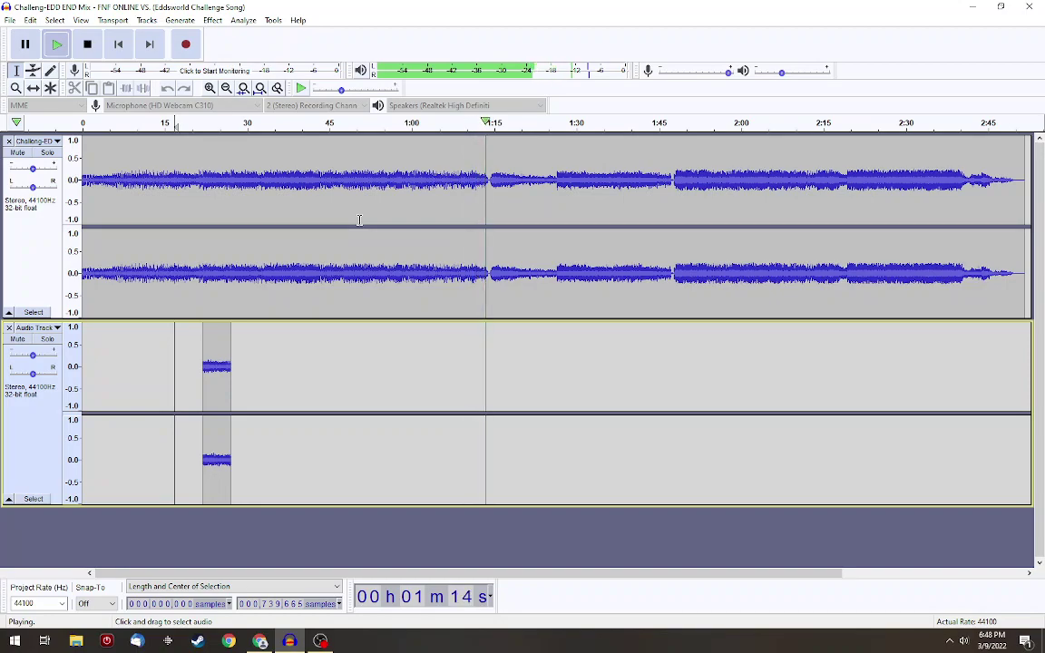
click(90, 47)
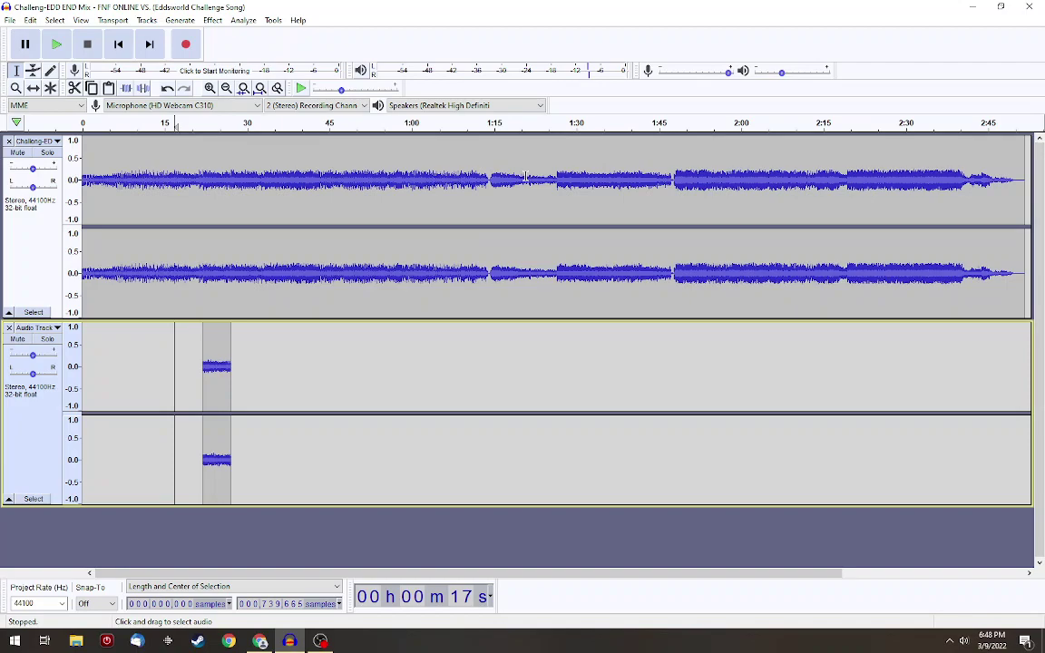
Select the song's quiet section from about 1:20 to 1:25, playing it and trimming the selection's end
drag(523, 179, 555, 184)
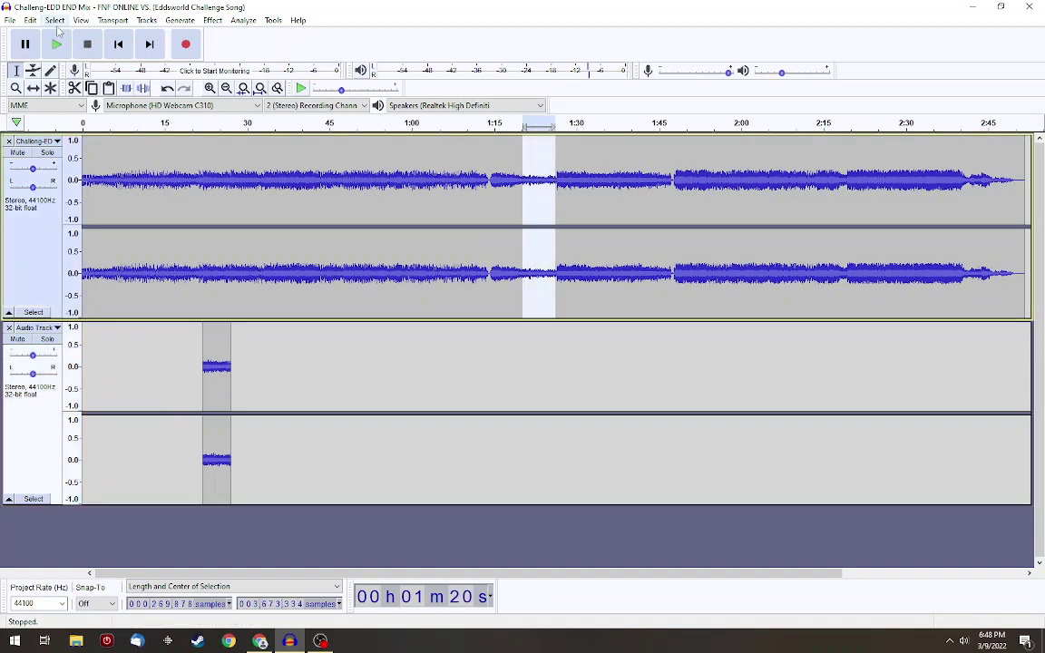
click(67, 44)
click(217, 89)
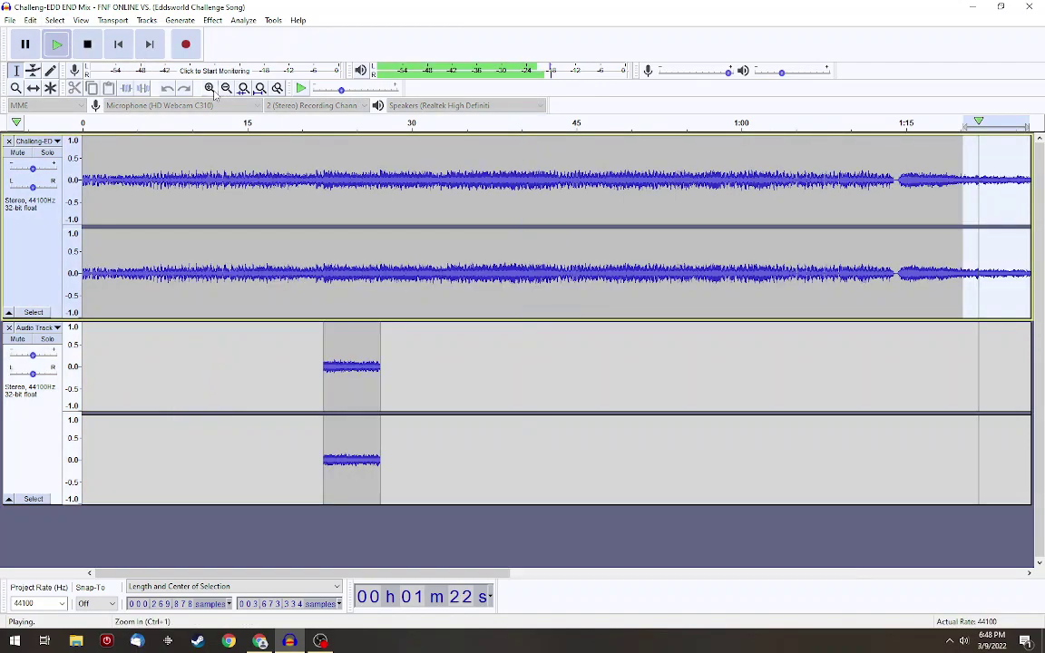
click(218, 90)
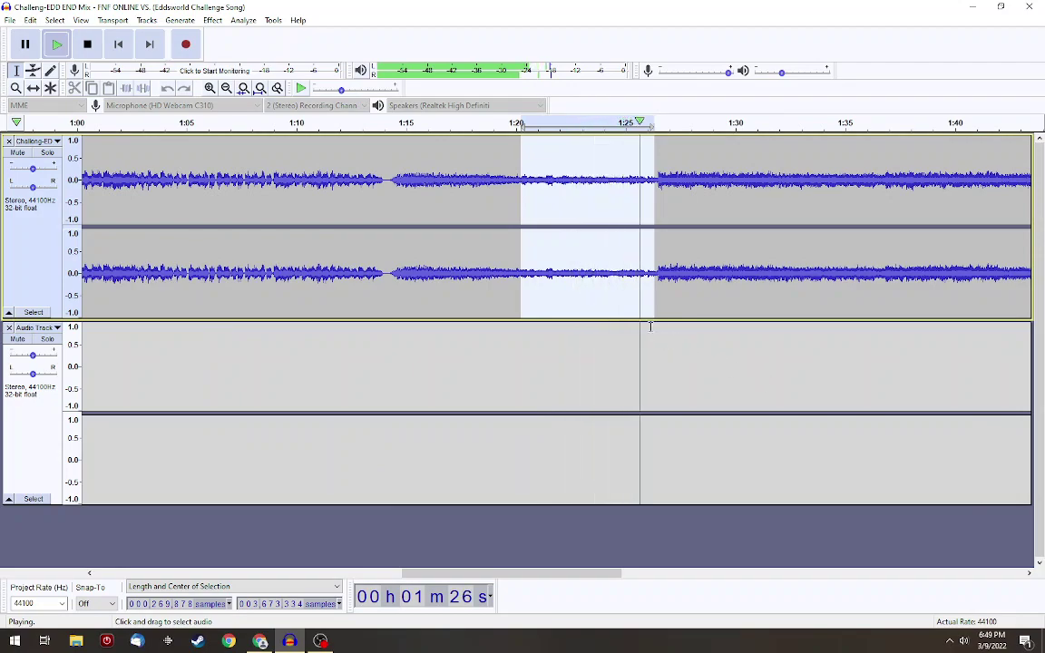
drag(653, 214, 630, 213)
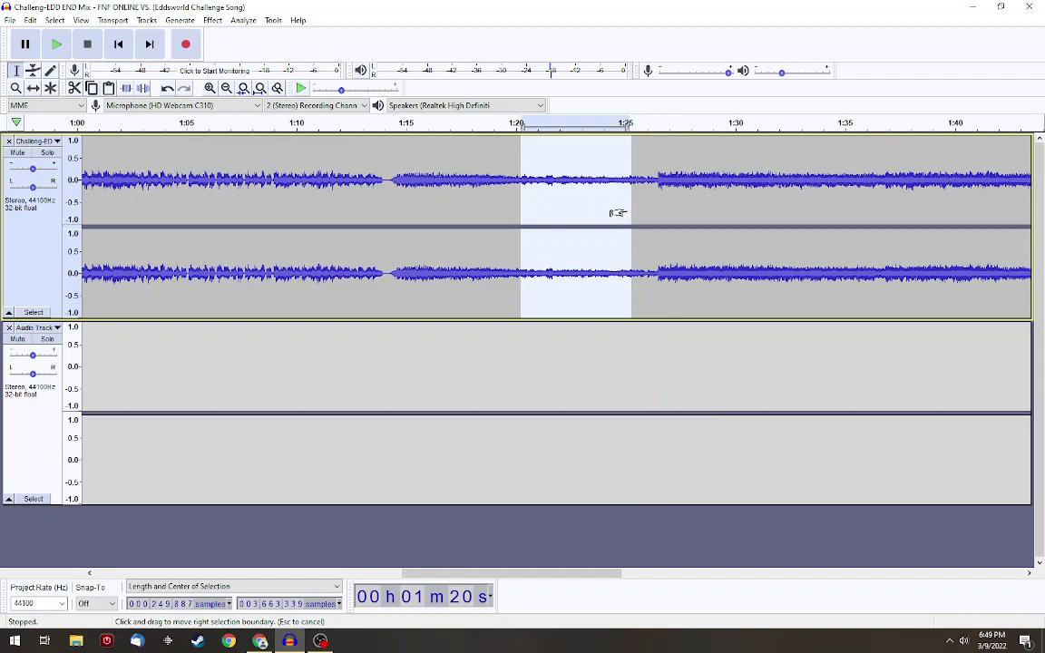
Play the selected quiet section and trim the selection's end to about 1:24, replaying it to check
click(55, 47)
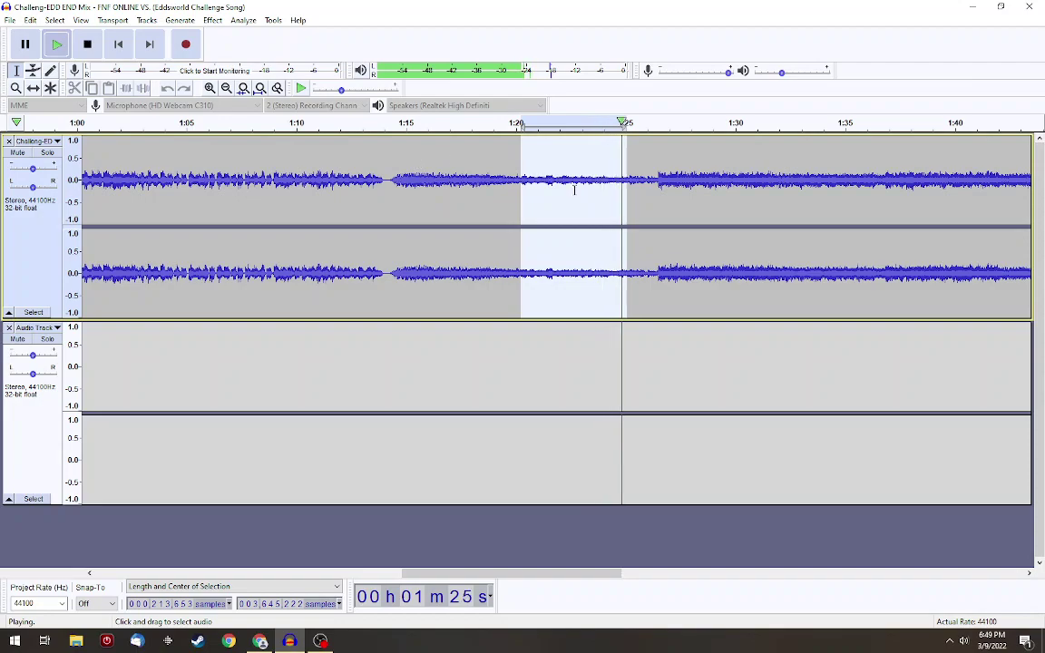
drag(625, 205, 616, 208)
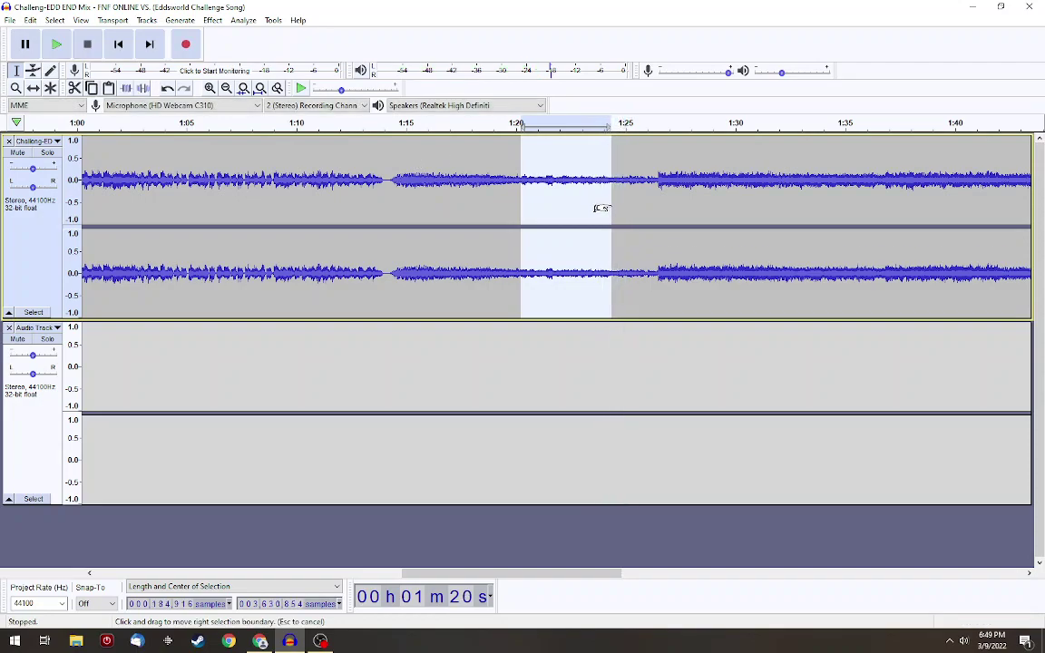
click(56, 43)
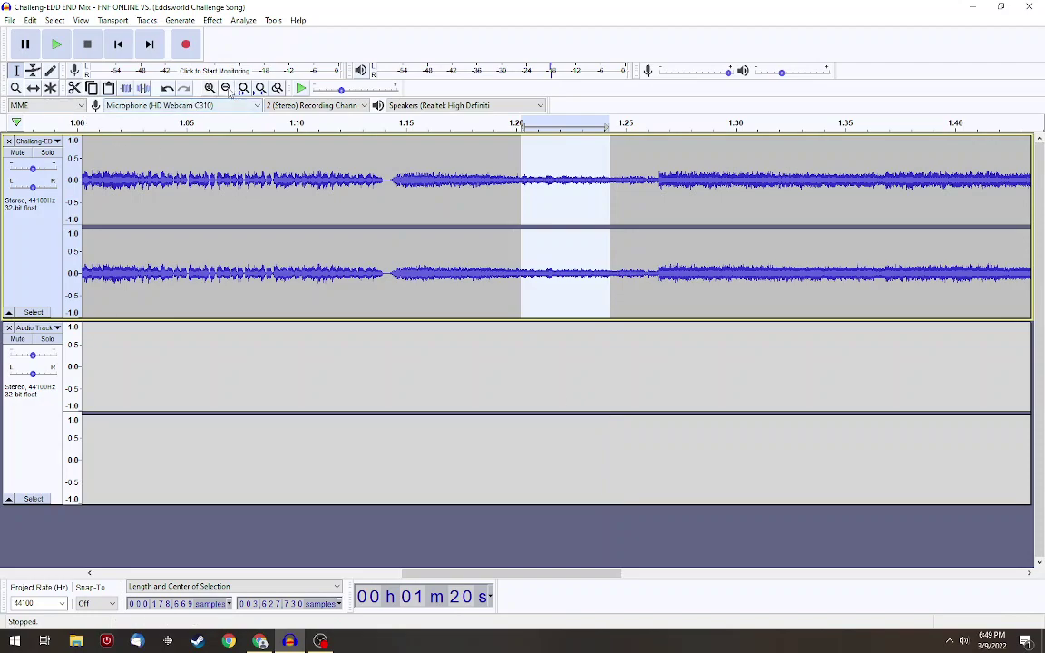
Add another new stereo track and paste the copied quiet section into it at about 1:20
click(226, 89)
click(227, 89)
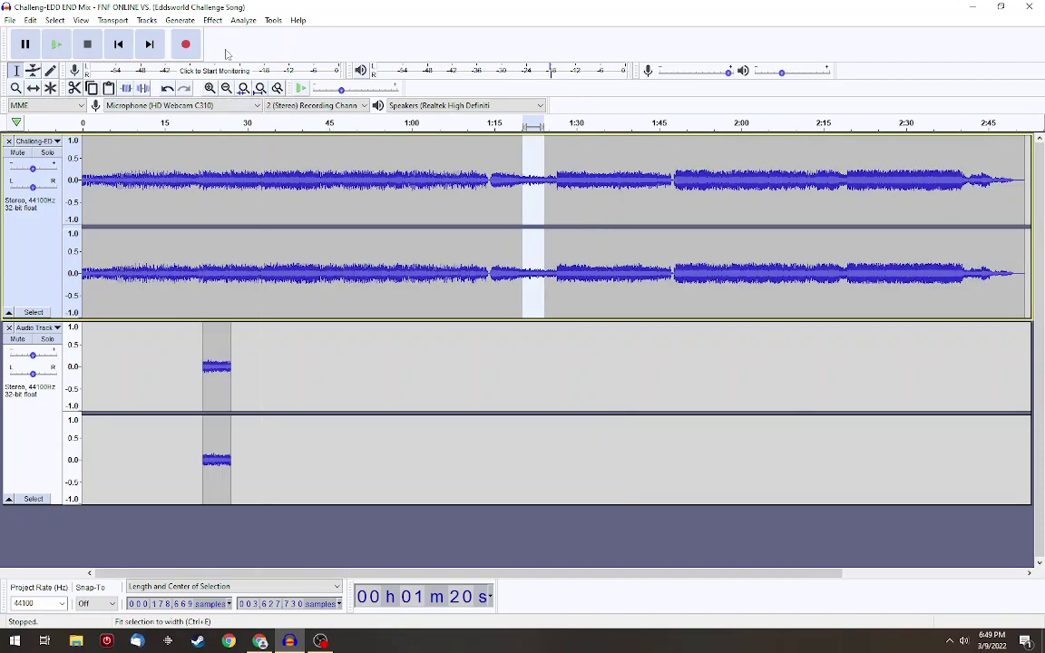
click(179, 20)
mouse_move(147, 27)
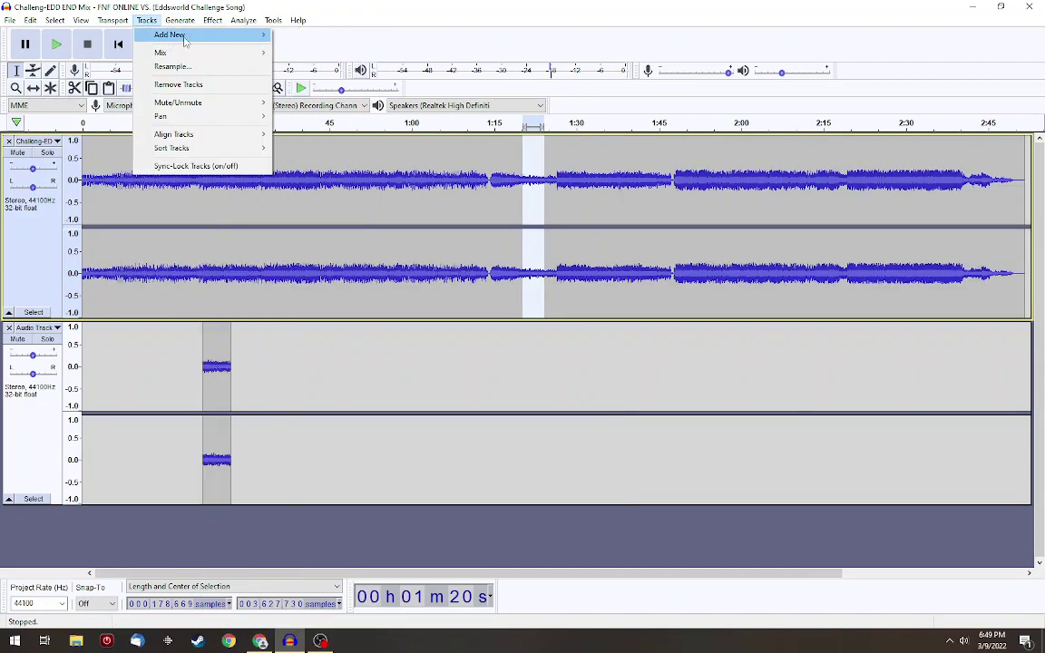
mouse_move(241, 36)
click(305, 49)
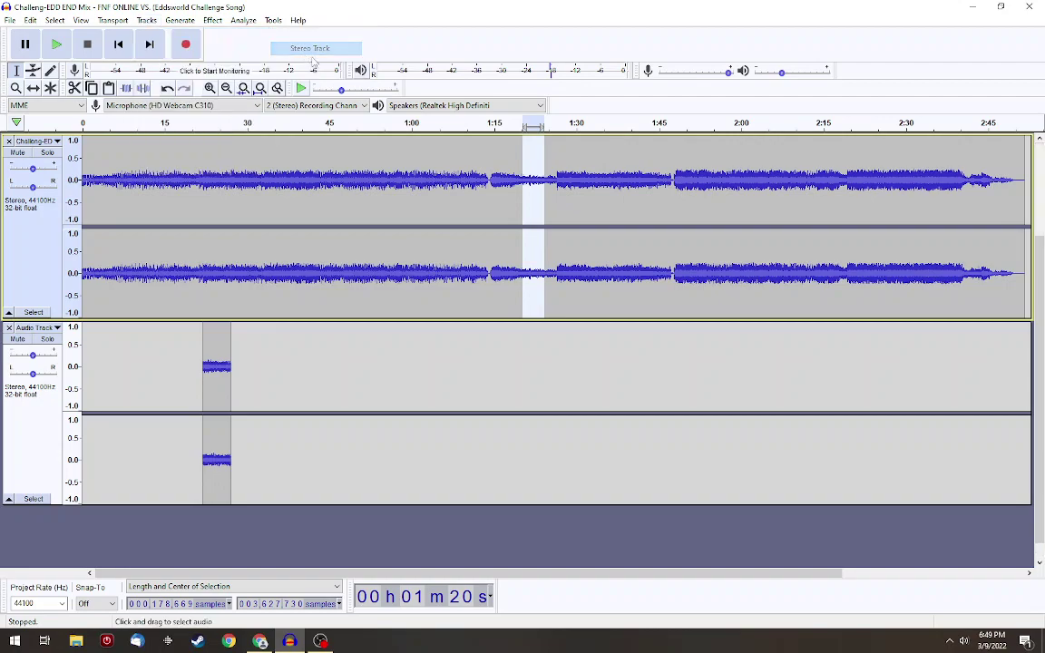
key(ctrl+v)
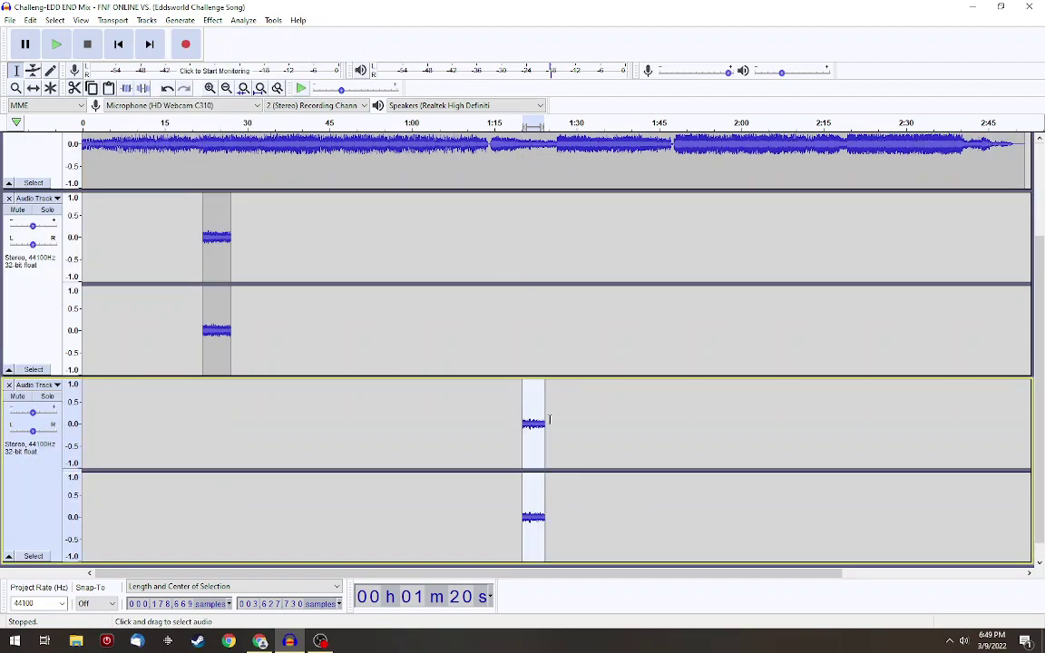
Apply Echo to the newly pasted section with a delay time of 0.2 seconds and a decay factor of 0.1
click(213, 20)
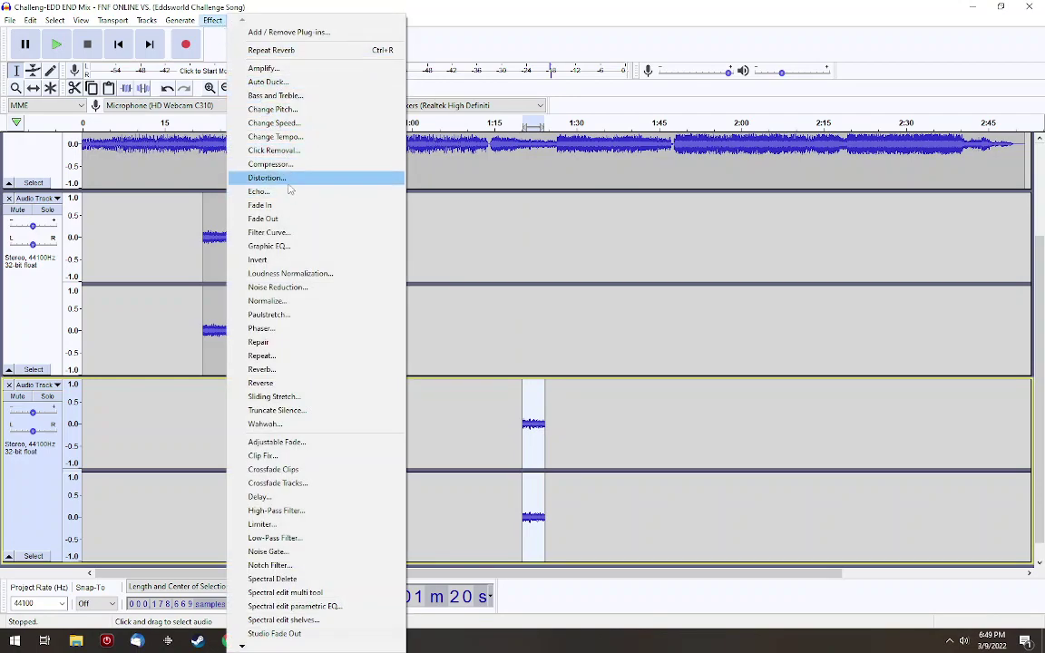
click(259, 191)
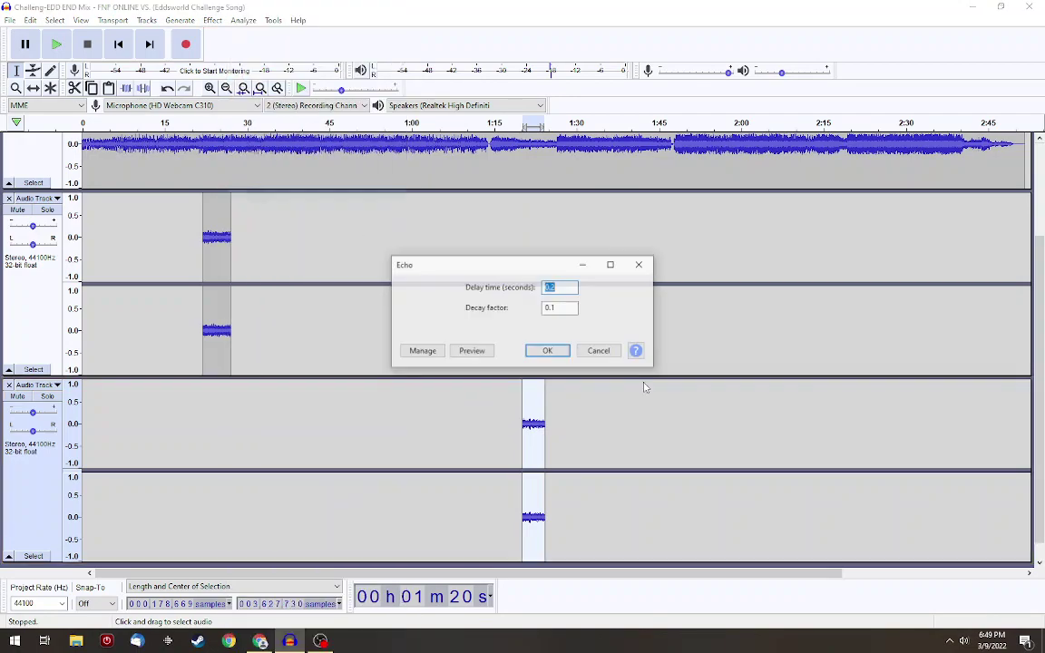
click(547, 350)
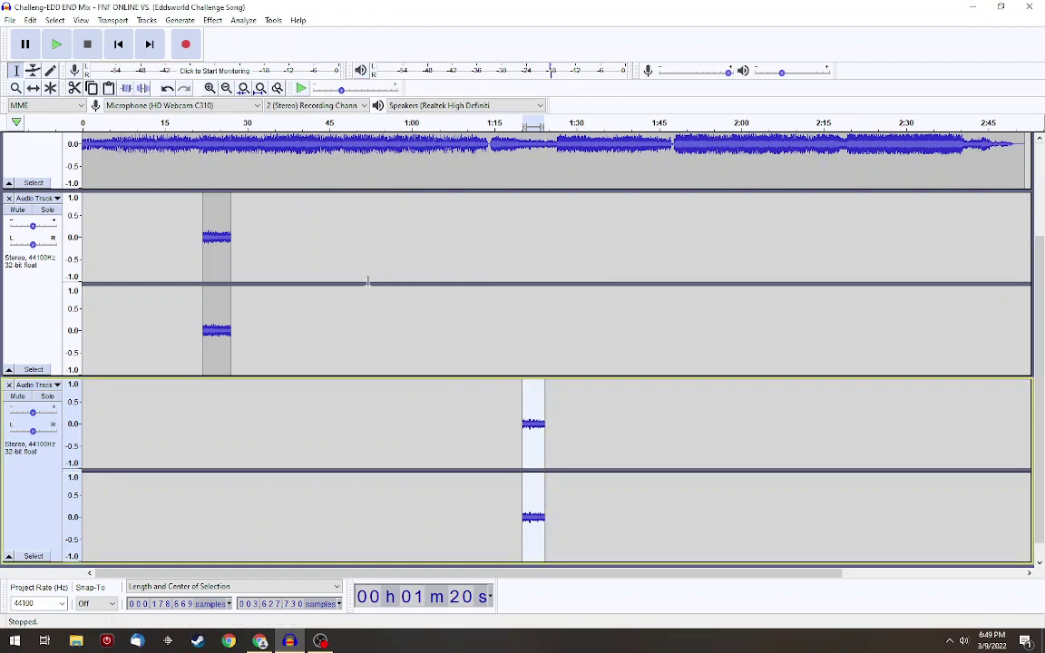
Play all three tracks from about 1:16, just before the echoed section, to about 2:11
click(501, 420)
click(57, 45)
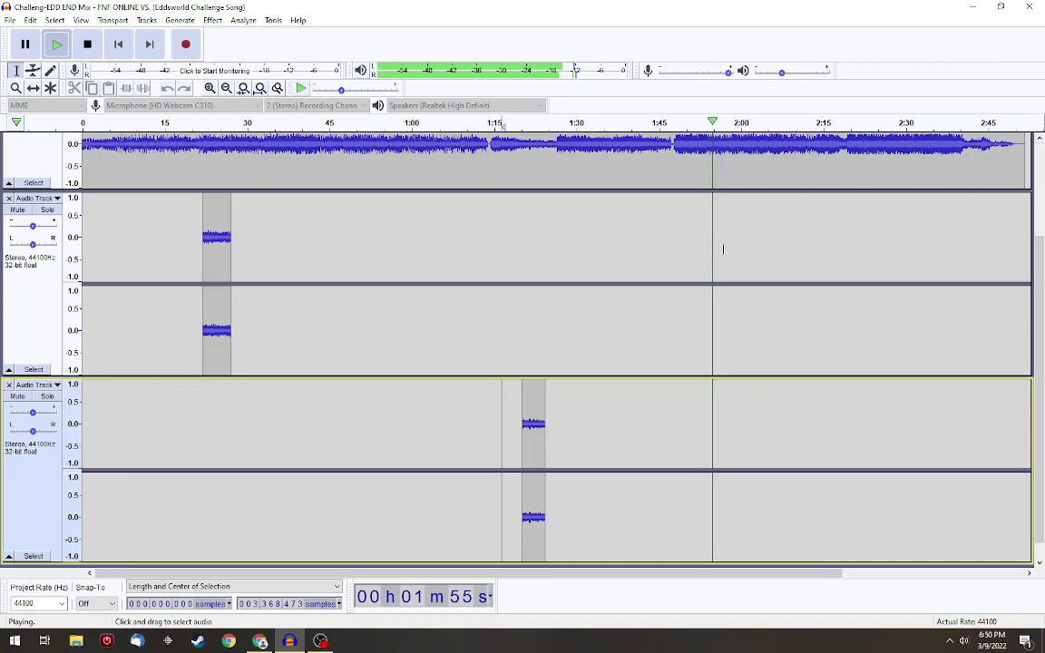
scroll(734, 263, up, 3)
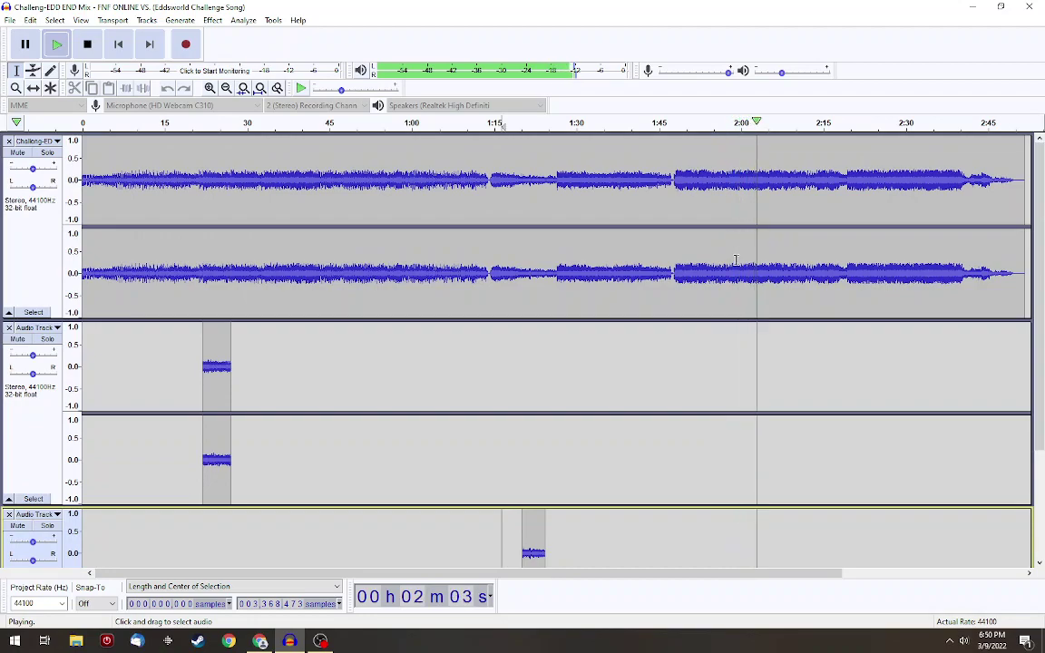
click(218, 22)
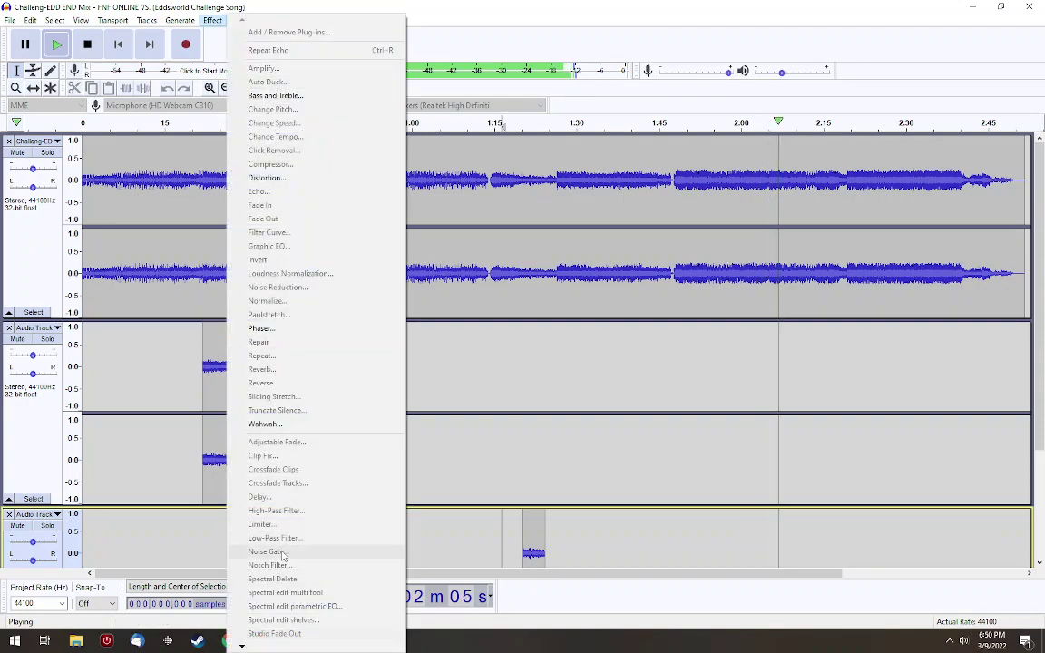
click(905, 355)
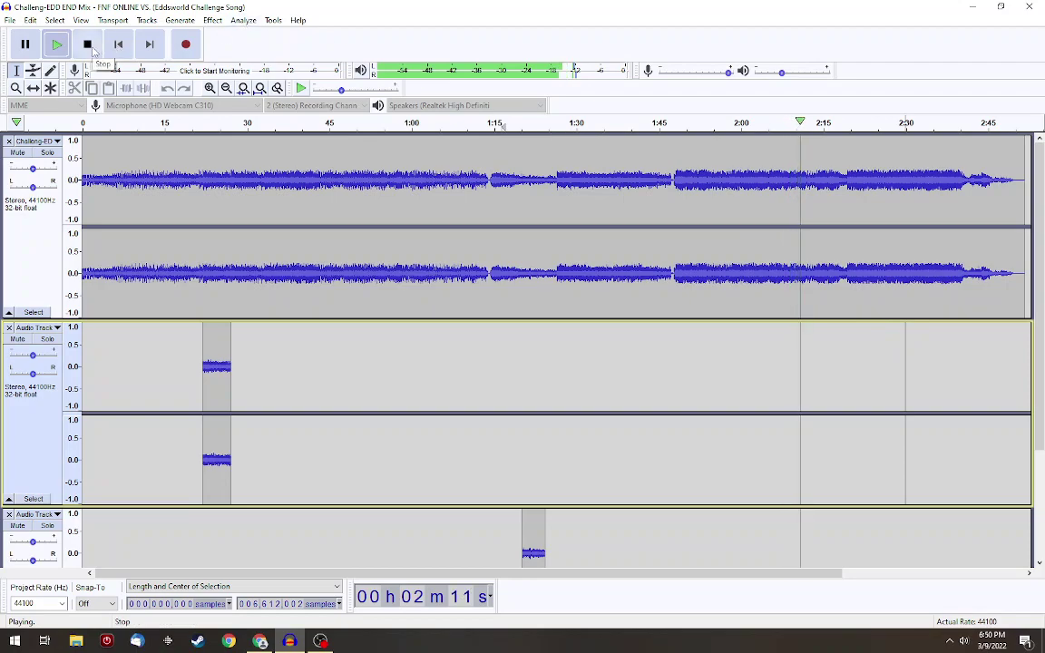
click(90, 47)
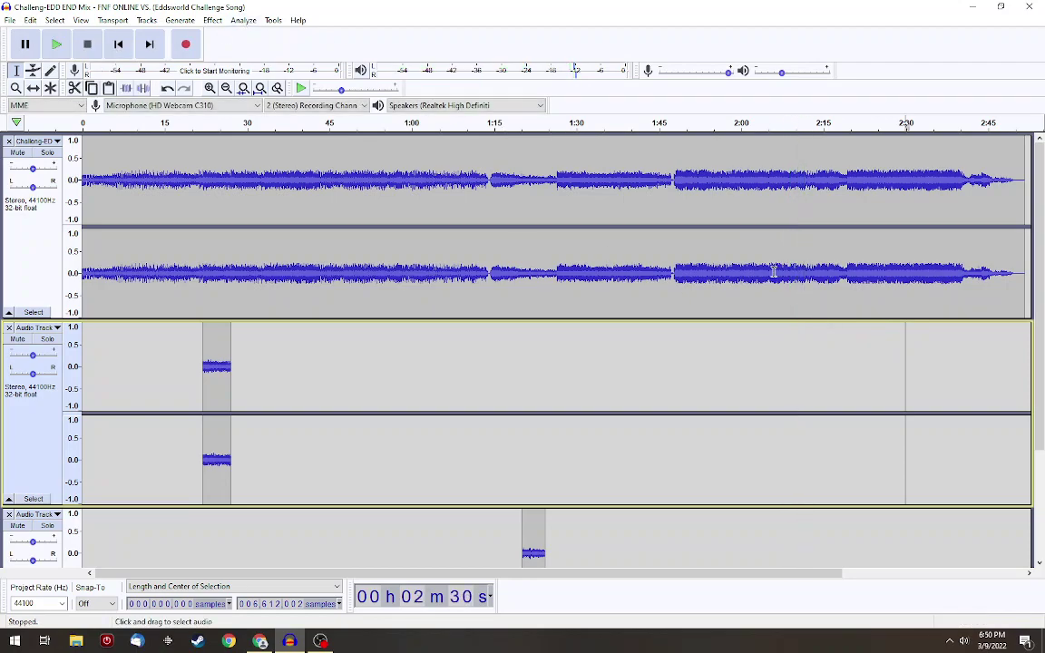
Select the song's section from about 2:05 to 2:13 and play its beginning
drag(770, 272, 812, 277)
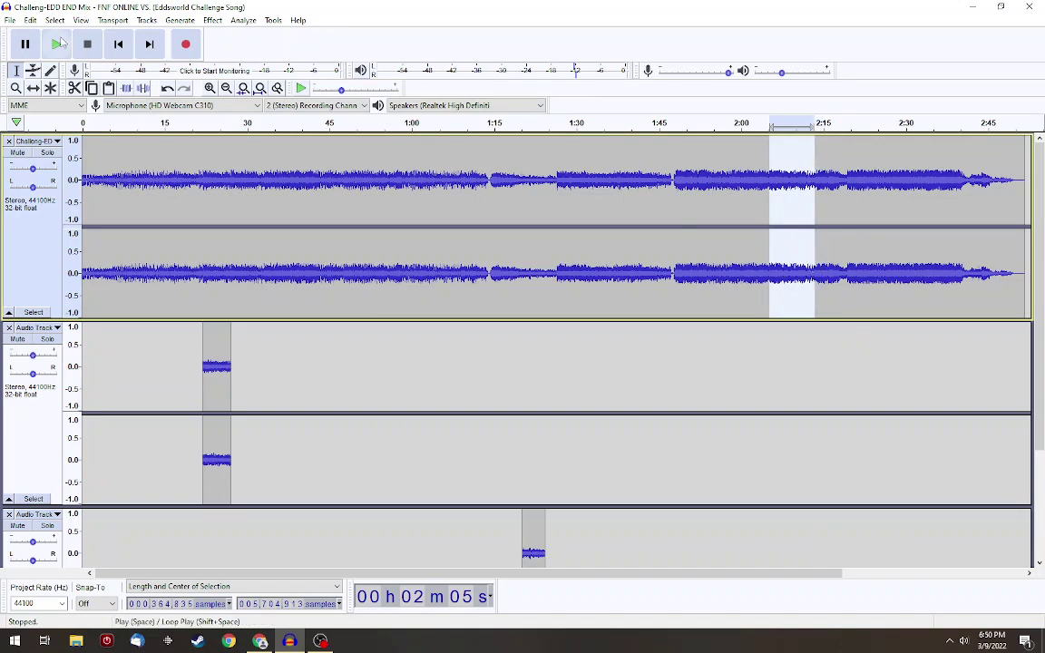
click(56, 43)
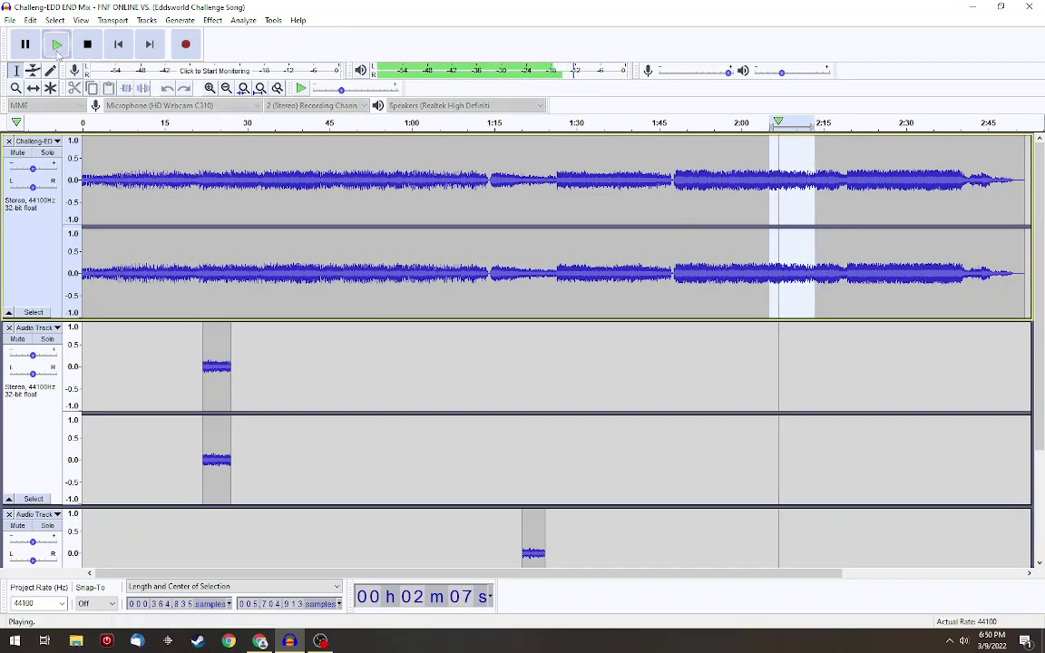
click(214, 89)
click(209, 88)
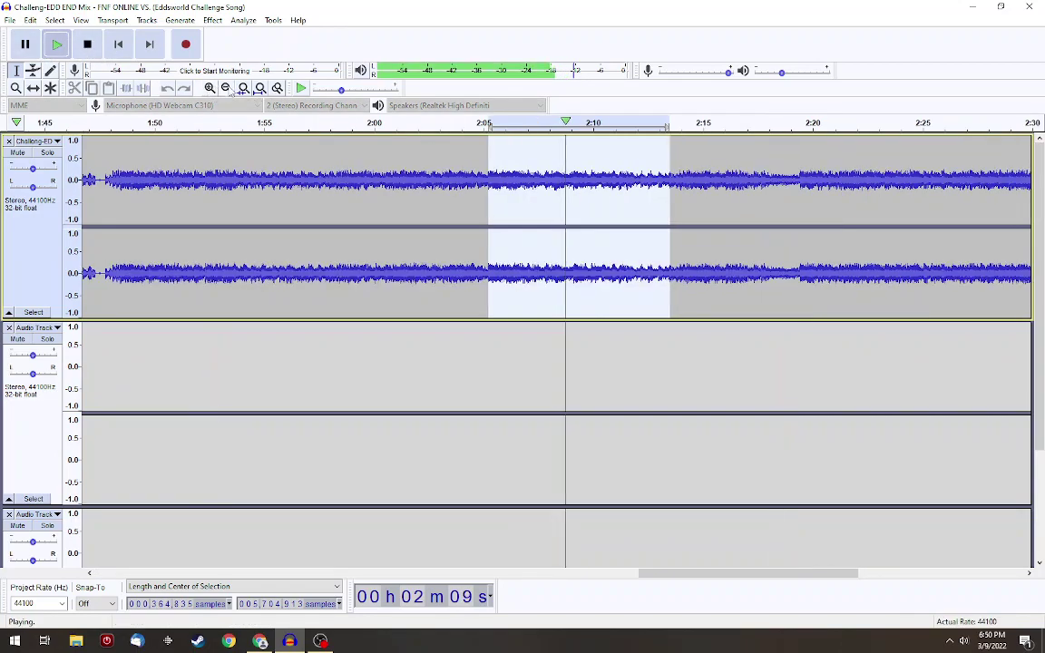
click(87, 44)
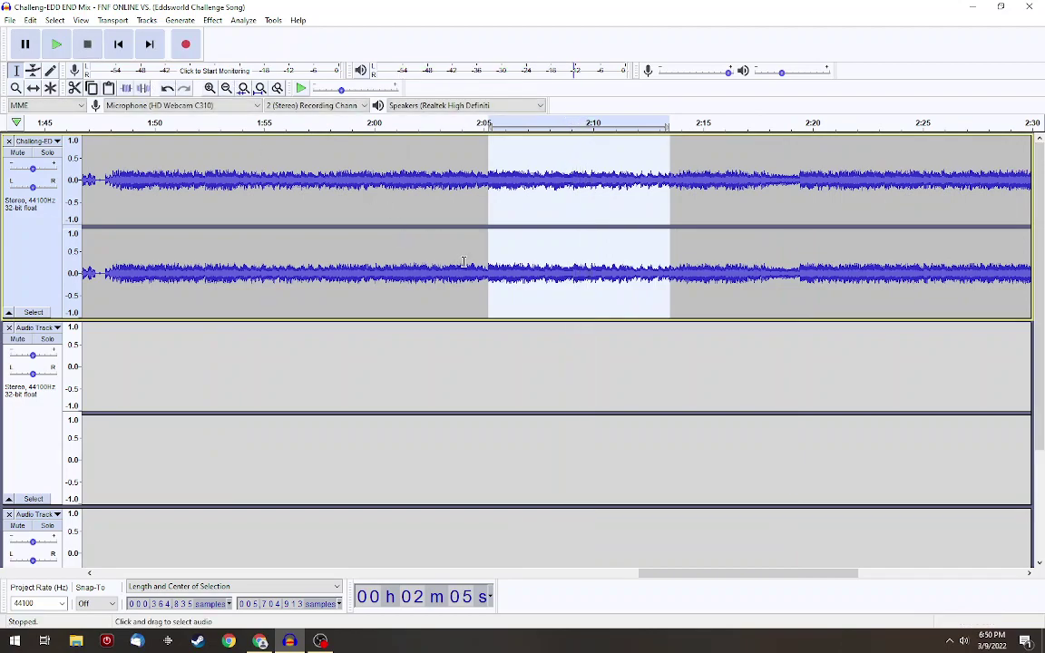
Move the start of the song selection to about 2:09, playing it between adjustments
drag(498, 268, 572, 273)
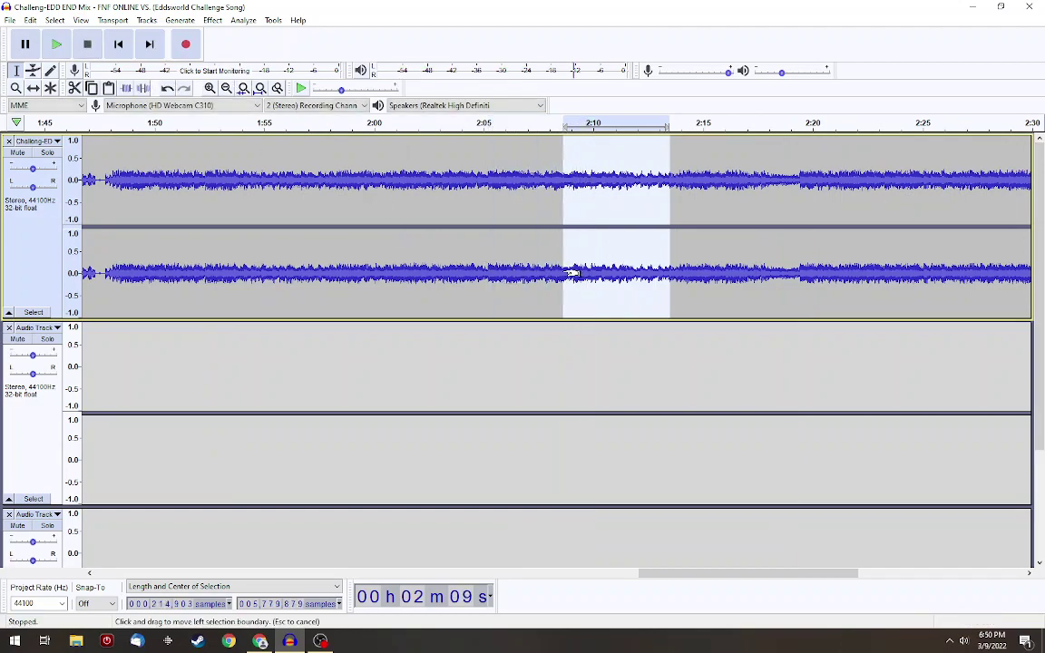
click(57, 44)
click(58, 46)
key(space)
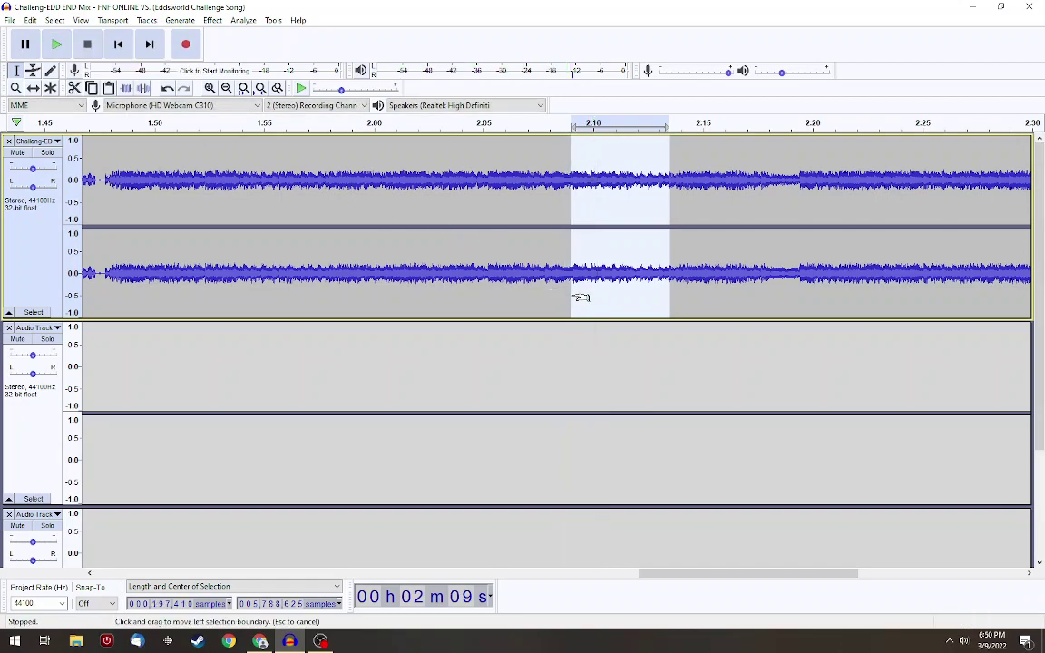
key(space)
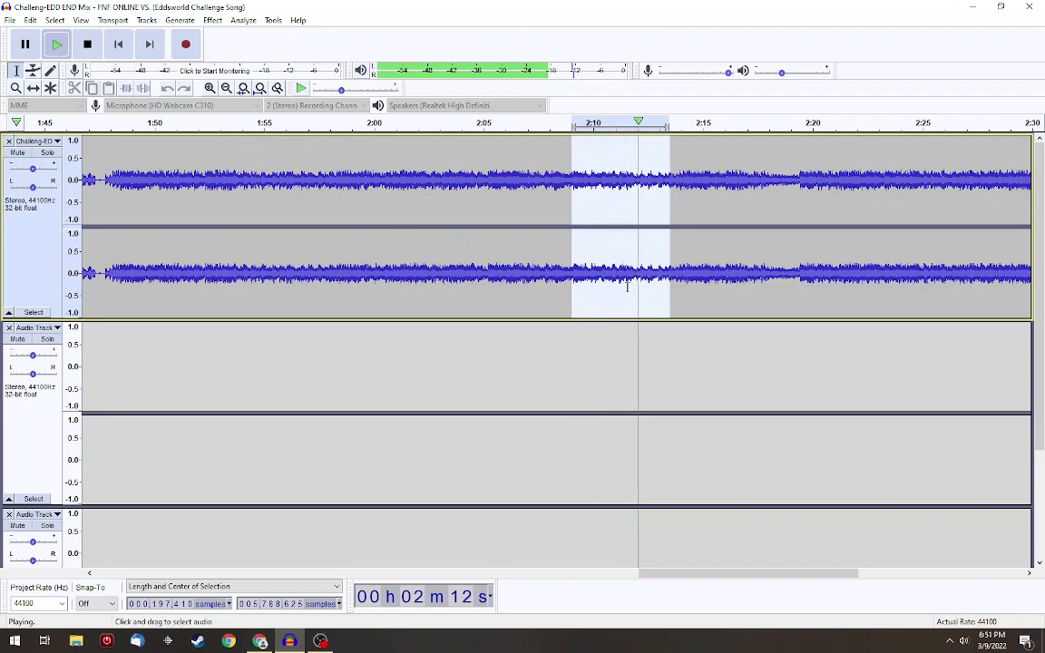
key(space)
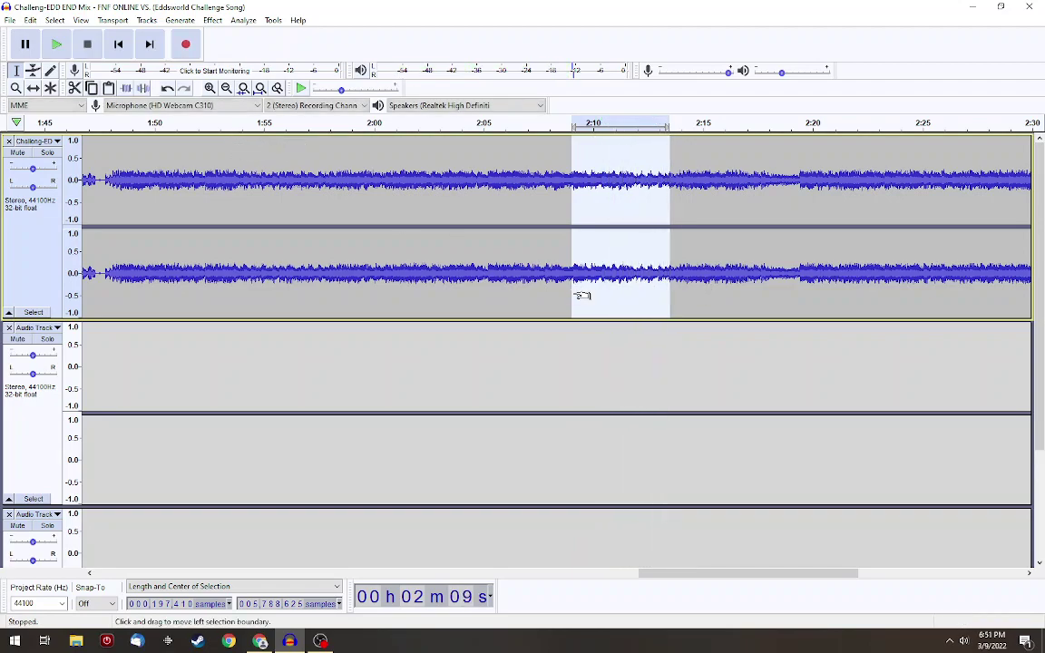
drag(581, 295, 584, 297)
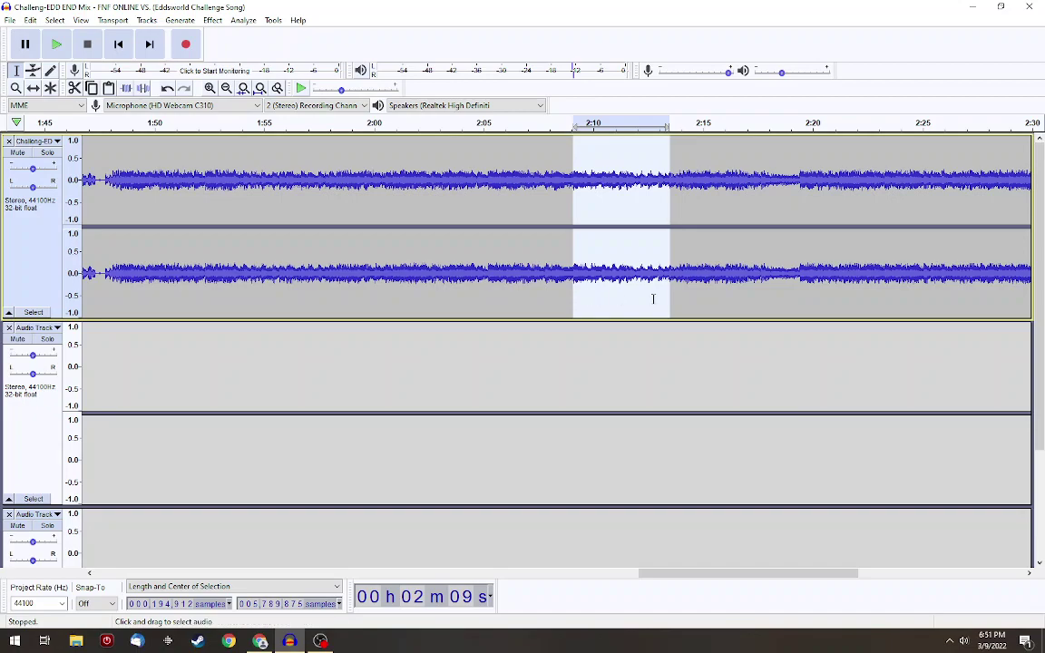
Extend the end of the song selection to about 2:14 in small adjustments, playing it after each one
drag(668, 303, 672, 303)
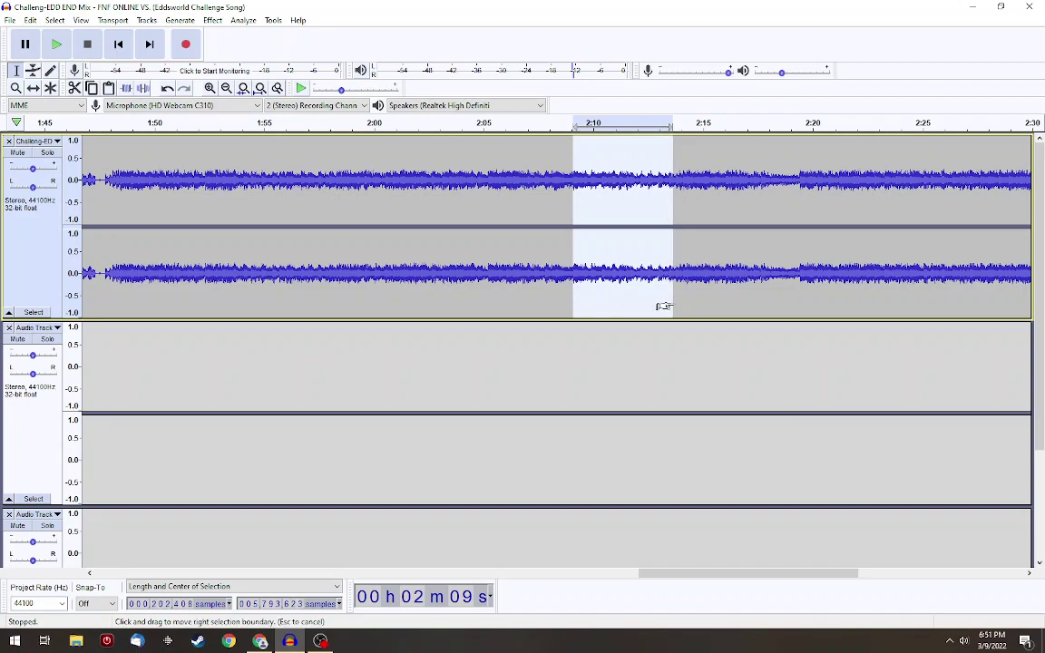
click(54, 46)
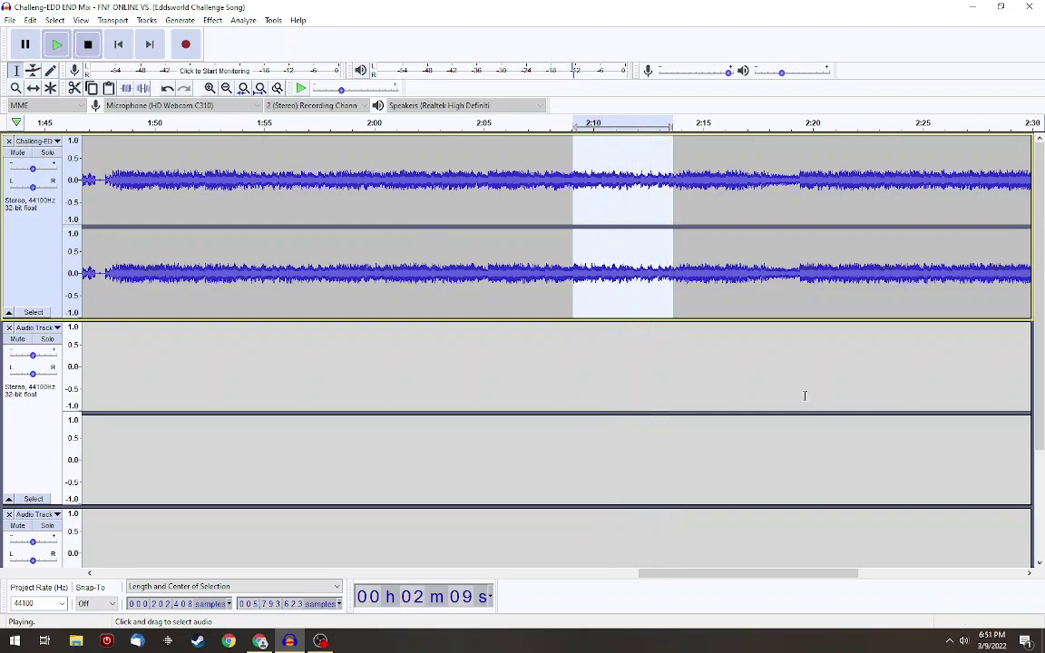
drag(669, 306, 676, 306)
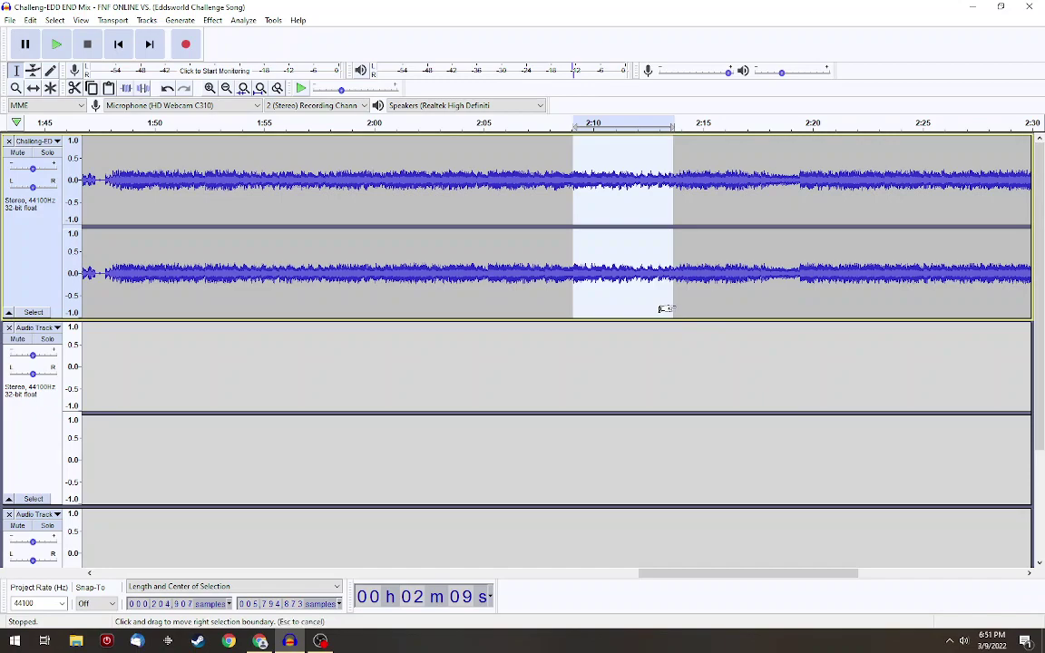
click(57, 44)
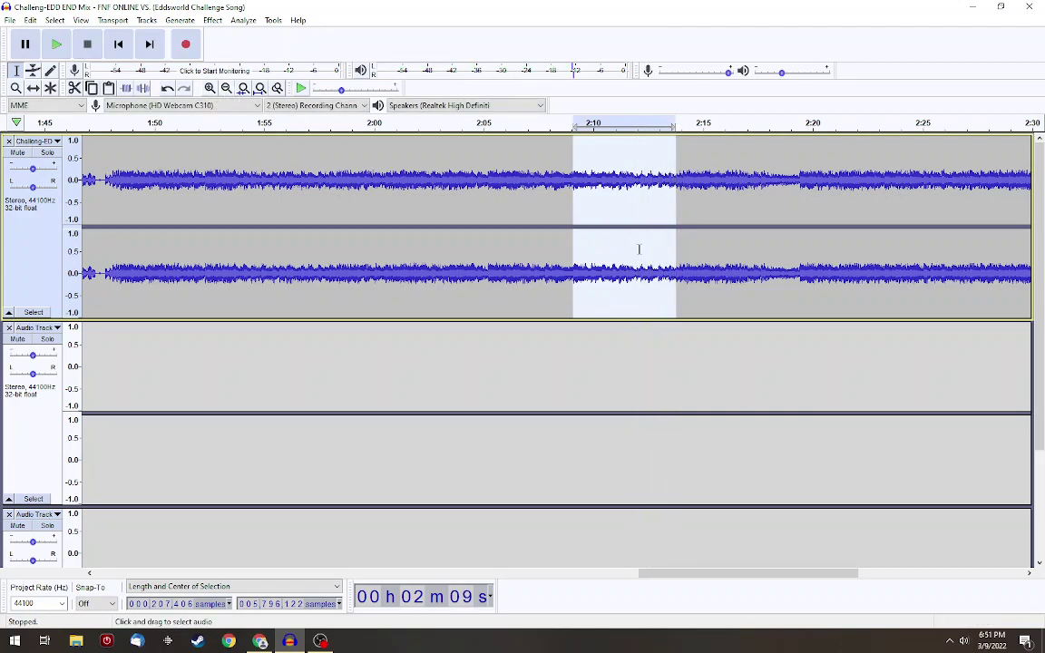
drag(676, 284, 678, 284)
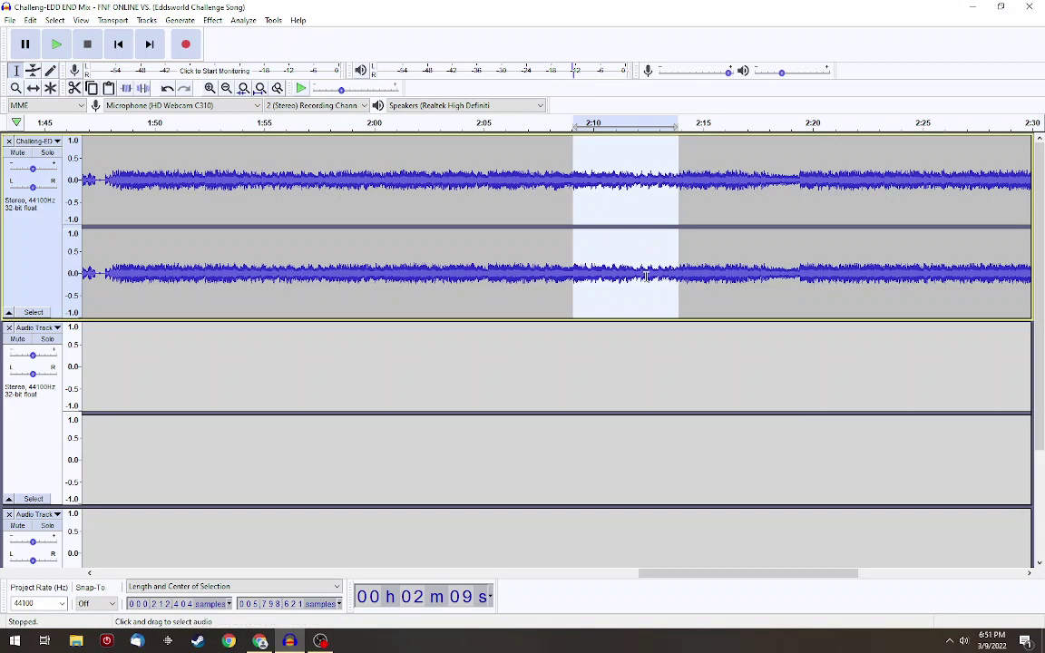
click(55, 45)
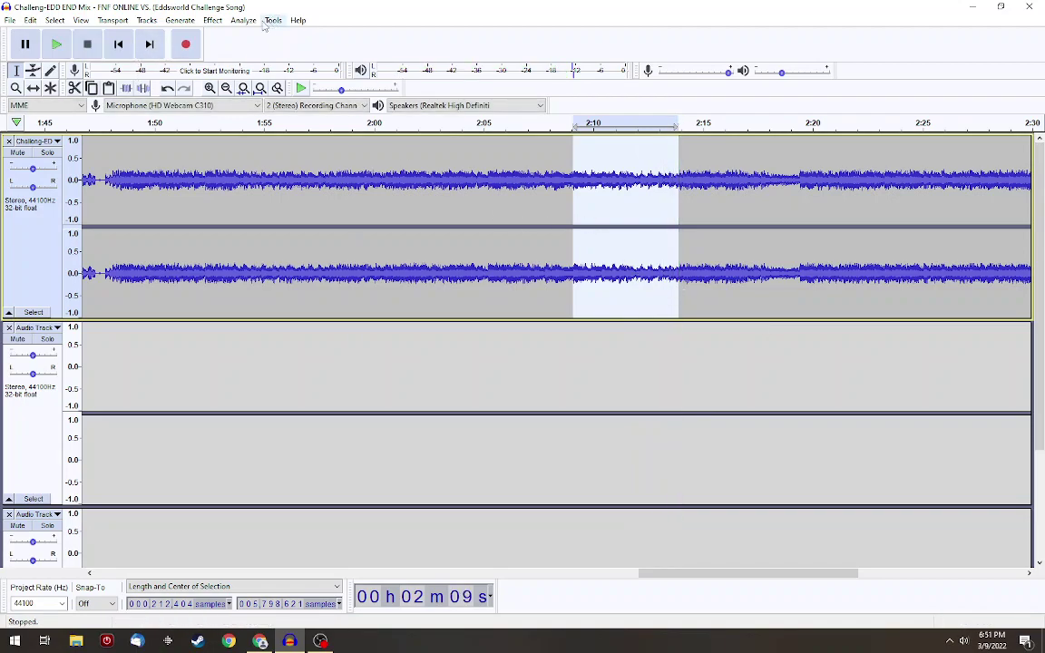
Set up a Tremolo on the selected section with a Triangle waveform, starting phase -95 degrees and wet level 85 percent, previewing the sound
click(211, 21)
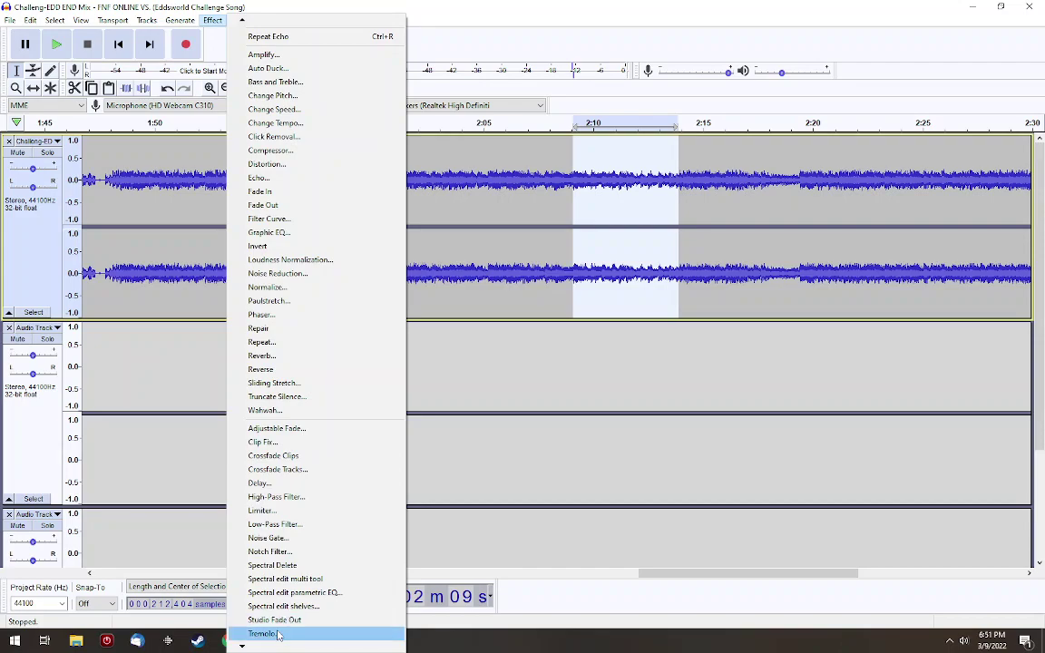
click(272, 633)
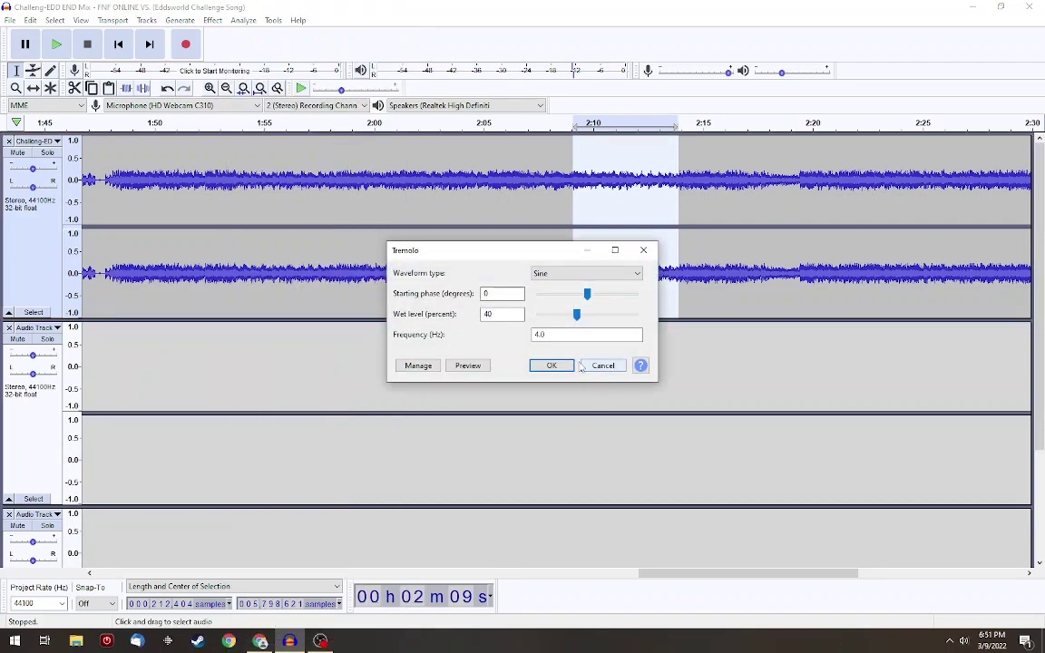
click(466, 367)
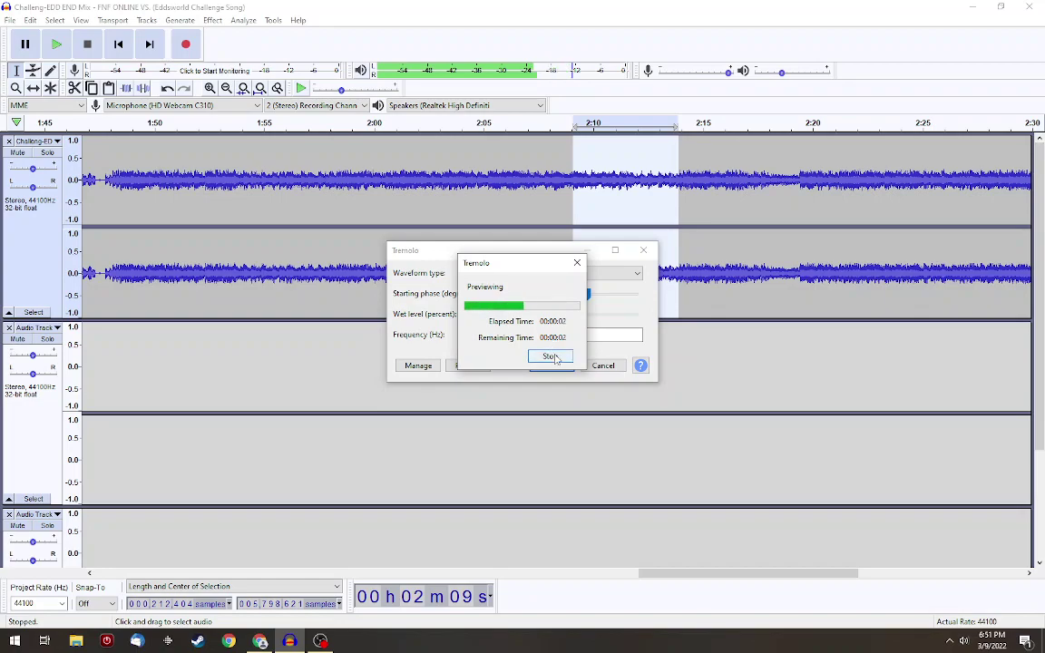
click(589, 274)
click(562, 295)
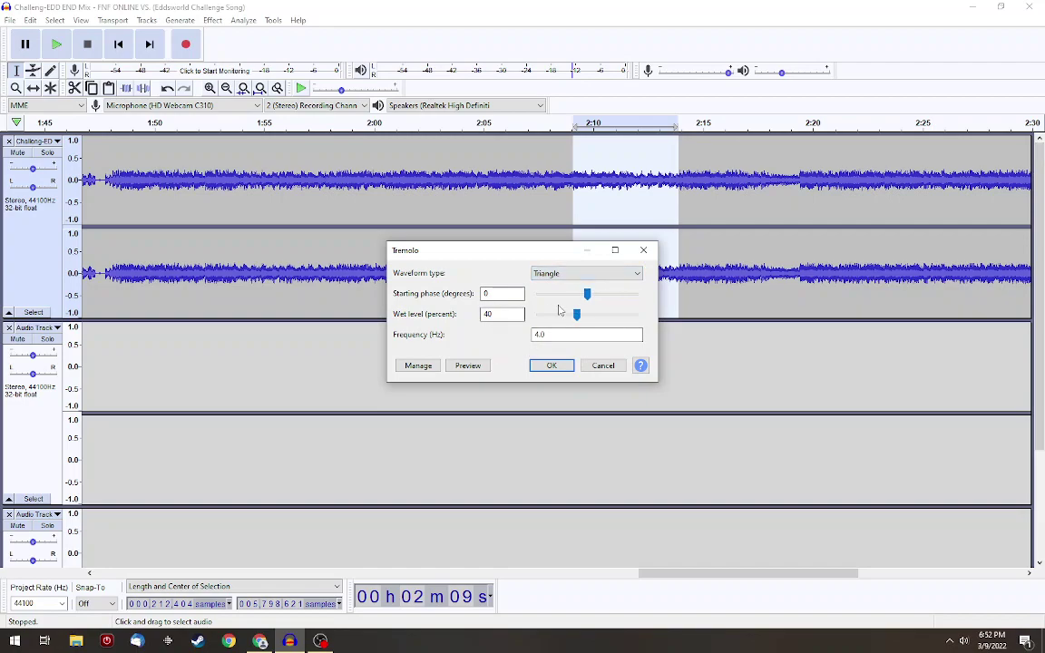
click(474, 366)
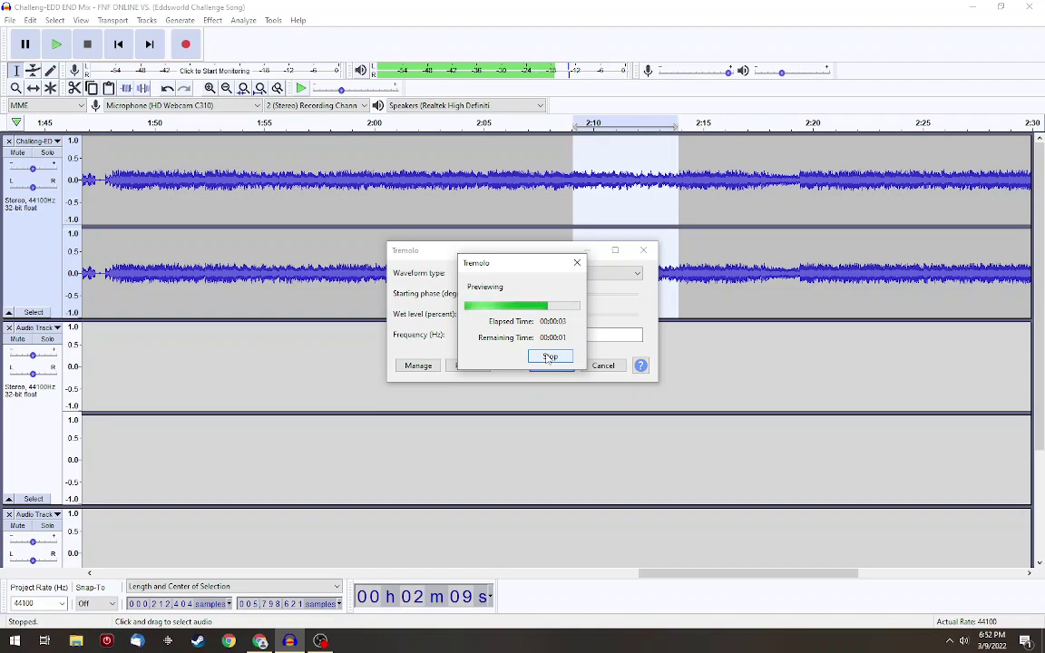
click(468, 366)
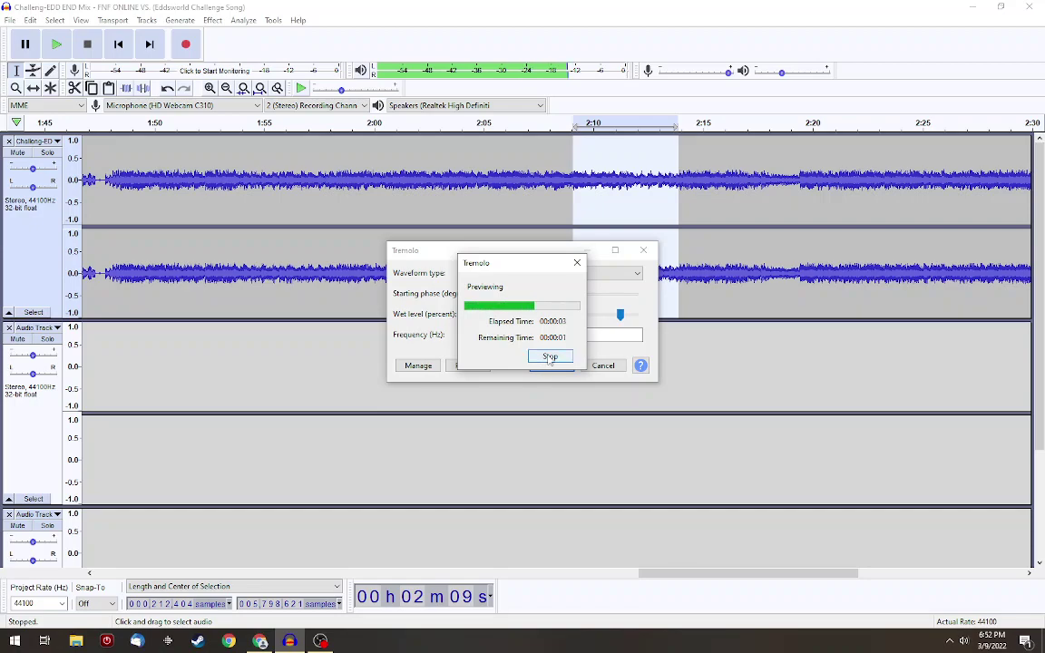
Try the Inverse Sawtooth waveform for the tremolo and preview it at different wet levels, including 85 and 76 percent
click(598, 273)
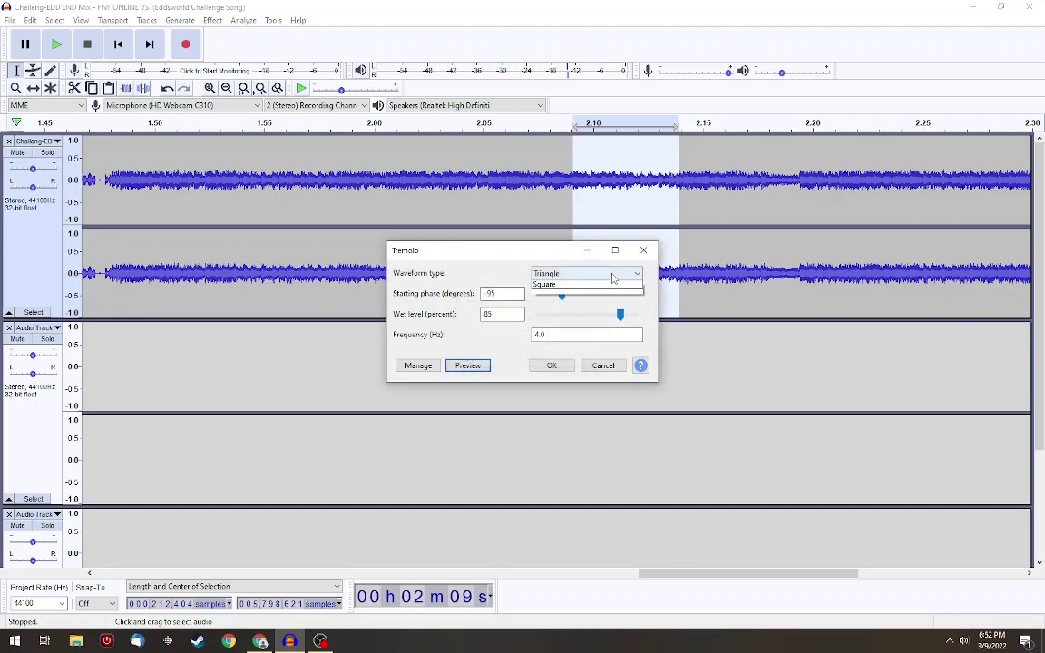
click(603, 314)
click(468, 366)
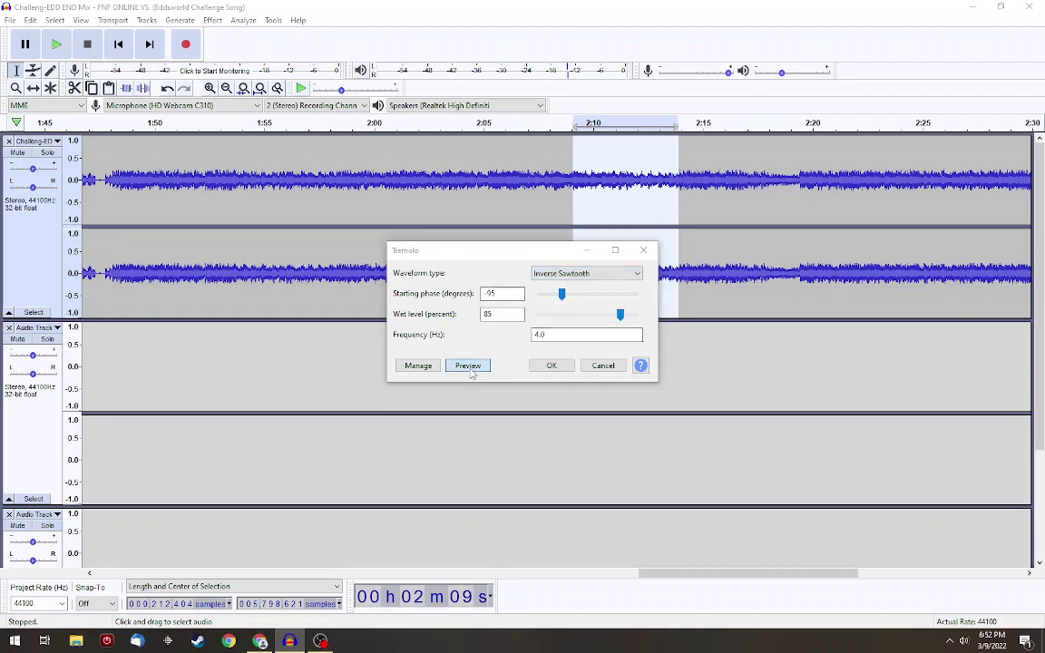
click(576, 316)
click(469, 366)
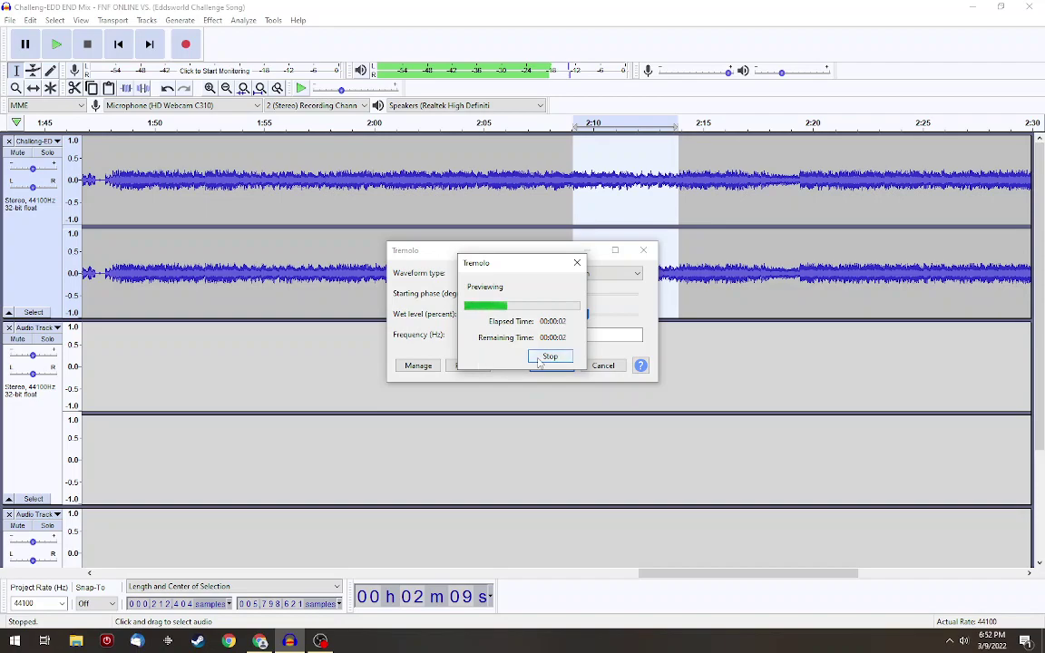
click(548, 356)
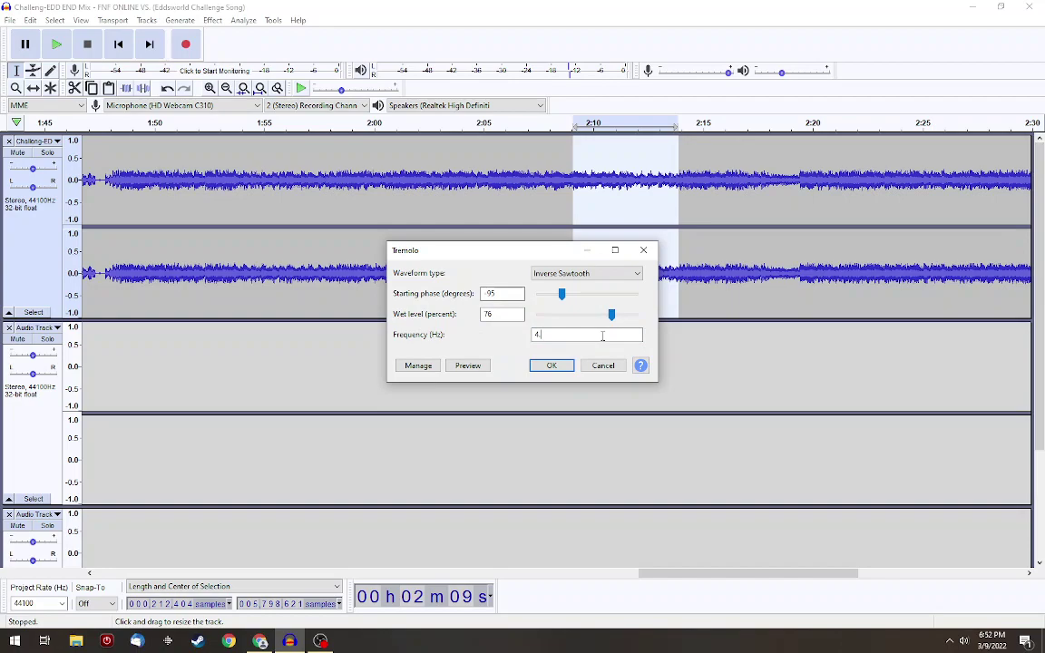
click(483, 367)
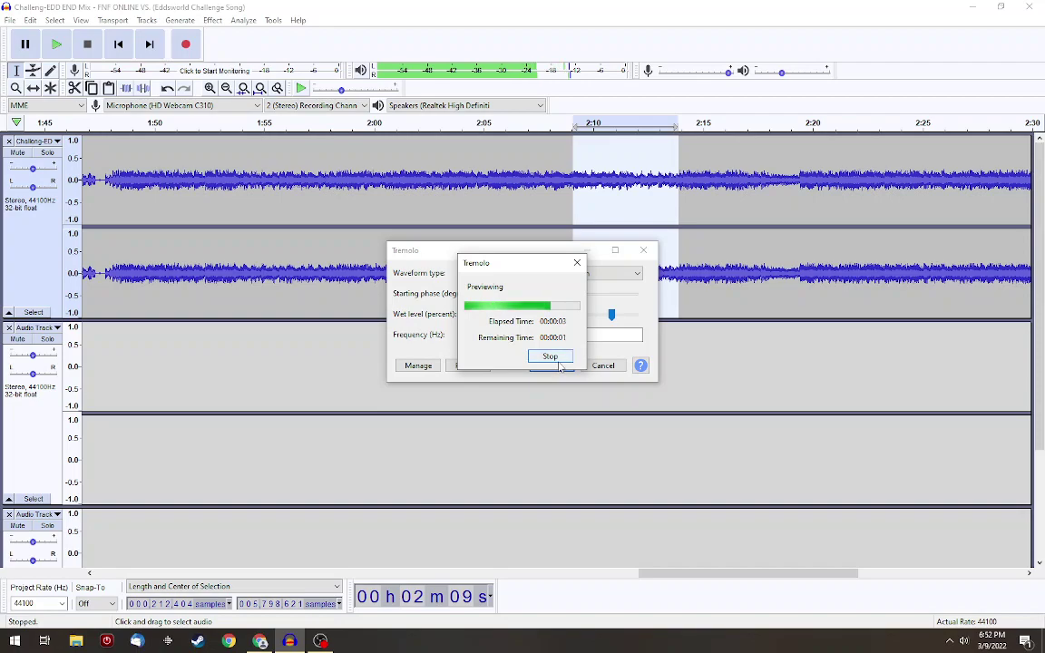
Preview the tremolo at 60 Hz with a 100 percent wet level, and reduce the wet level to 64 percent, previewing it repeatedly
drag(608, 321, 623, 318)
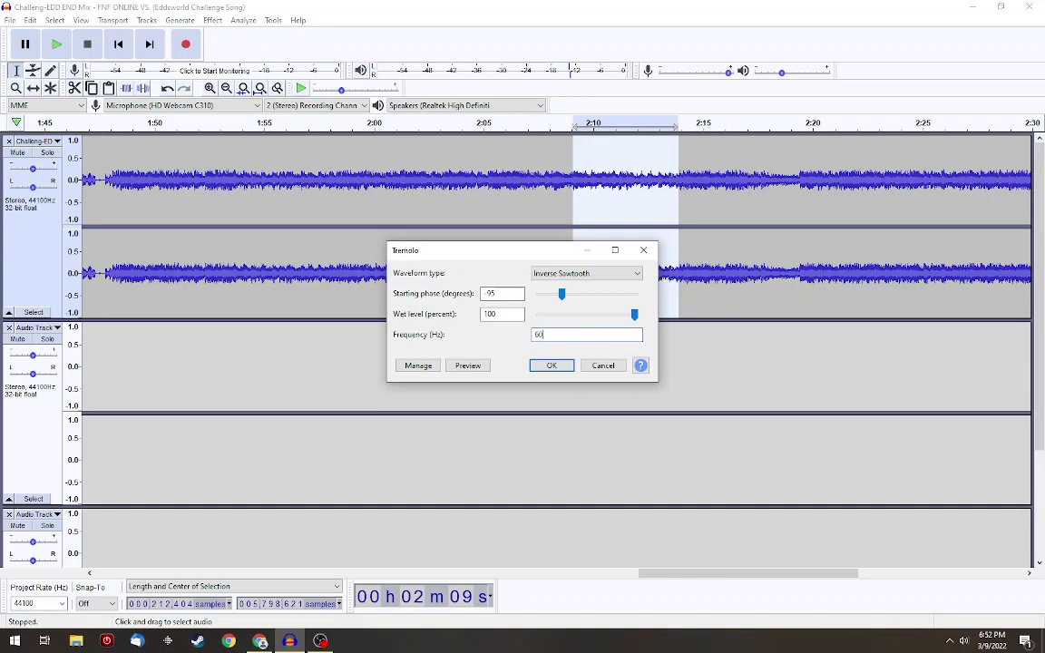
click(479, 364)
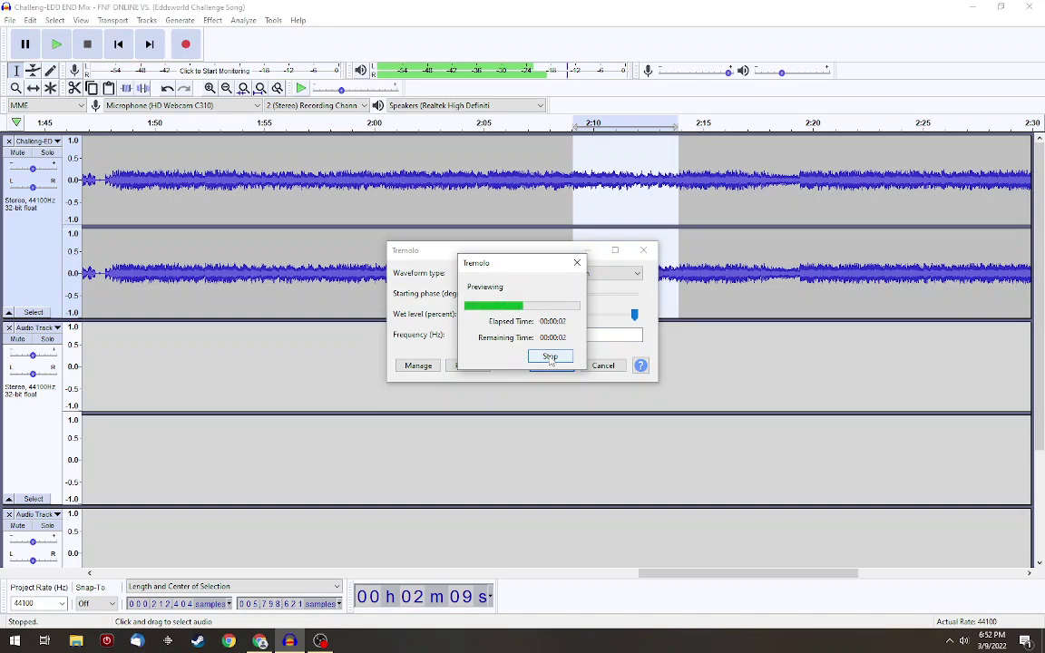
click(598, 316)
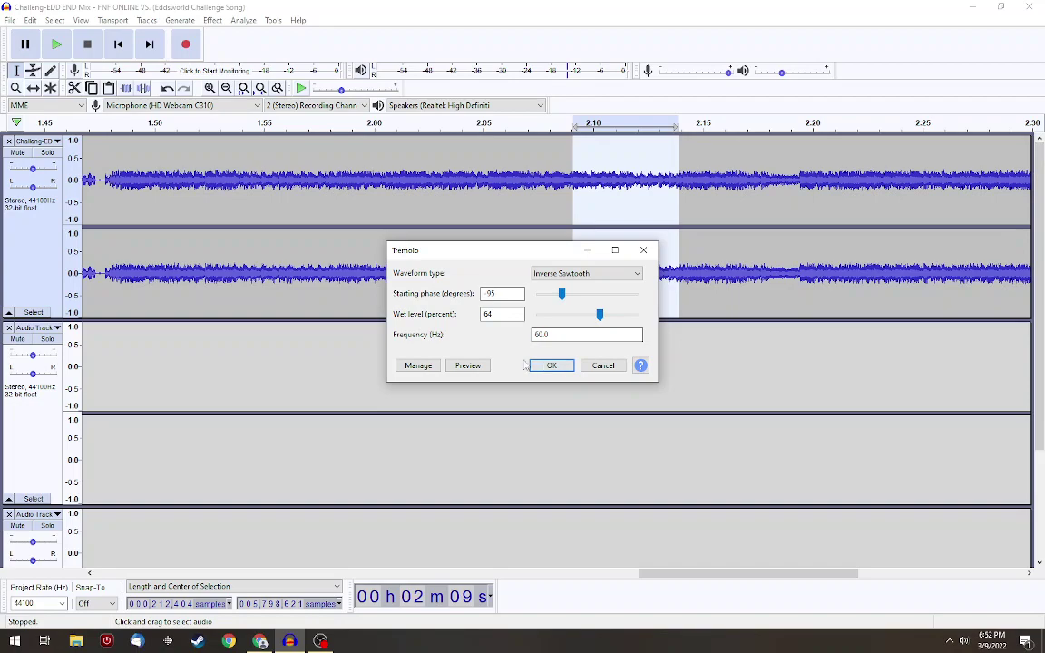
click(465, 366)
click(550, 355)
click(465, 365)
click(469, 366)
click(468, 366)
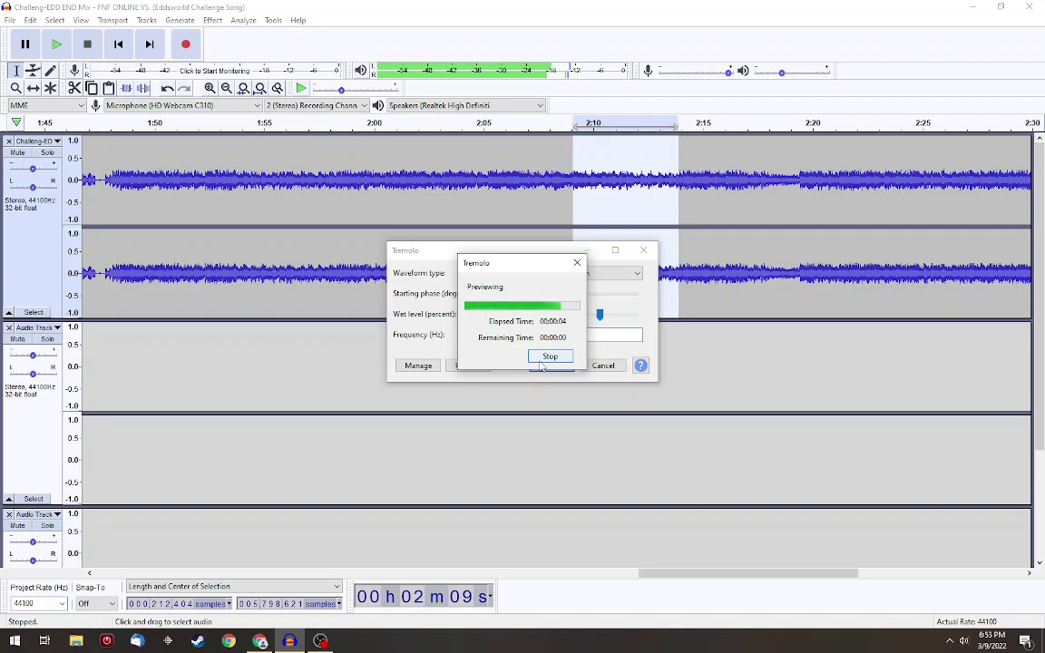
Try different tremolo frequencies, including 15, 50 and 35 Hz, previewing the section after each change
click(576, 335)
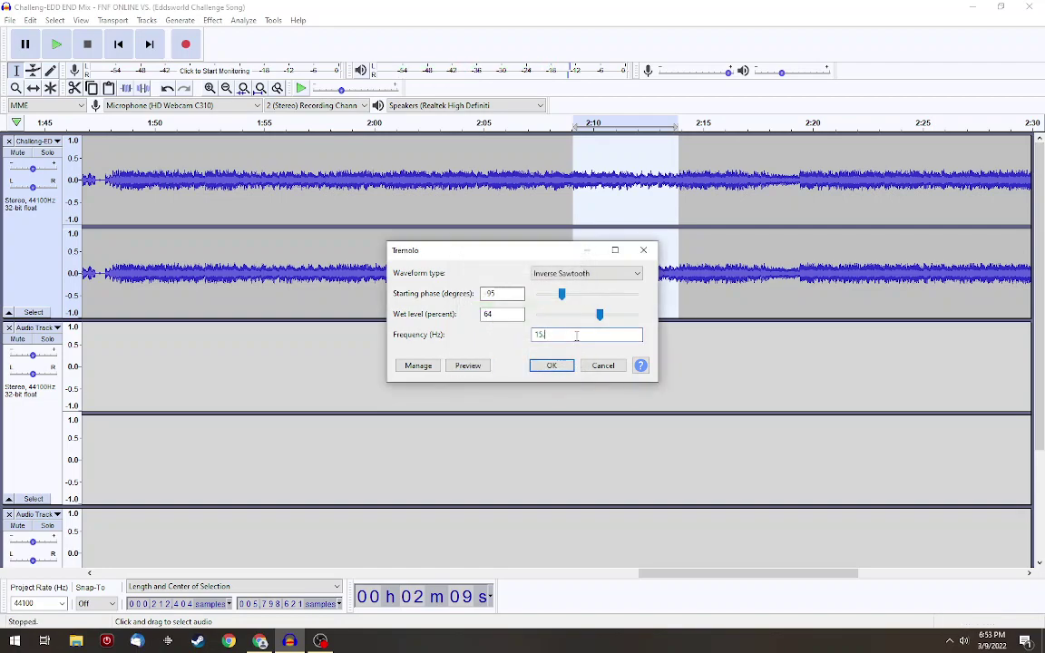
click(476, 365)
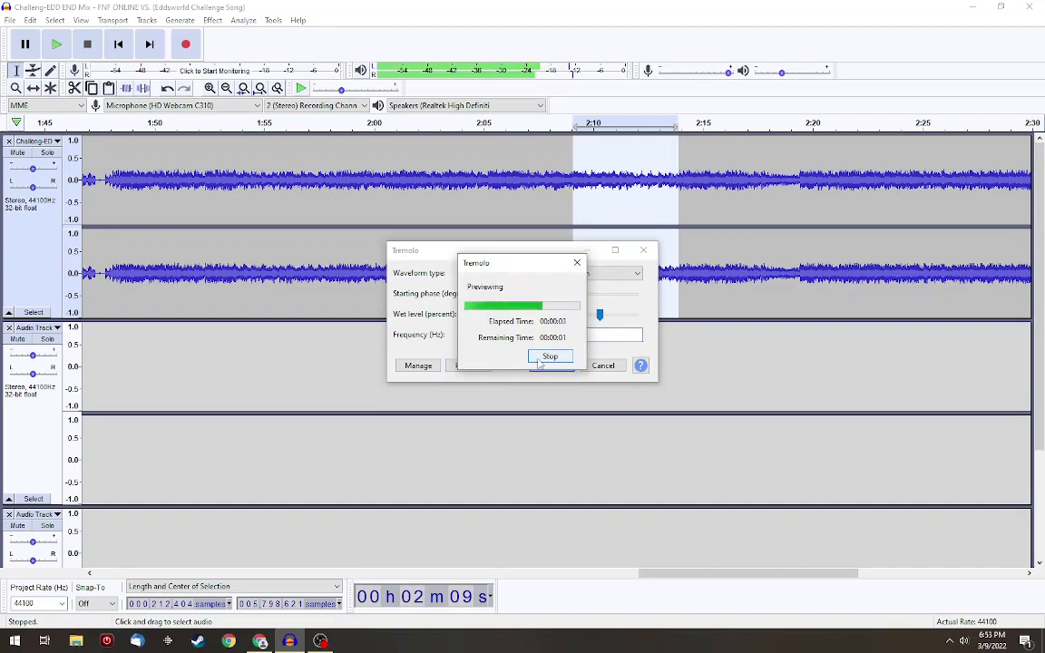
click(544, 358)
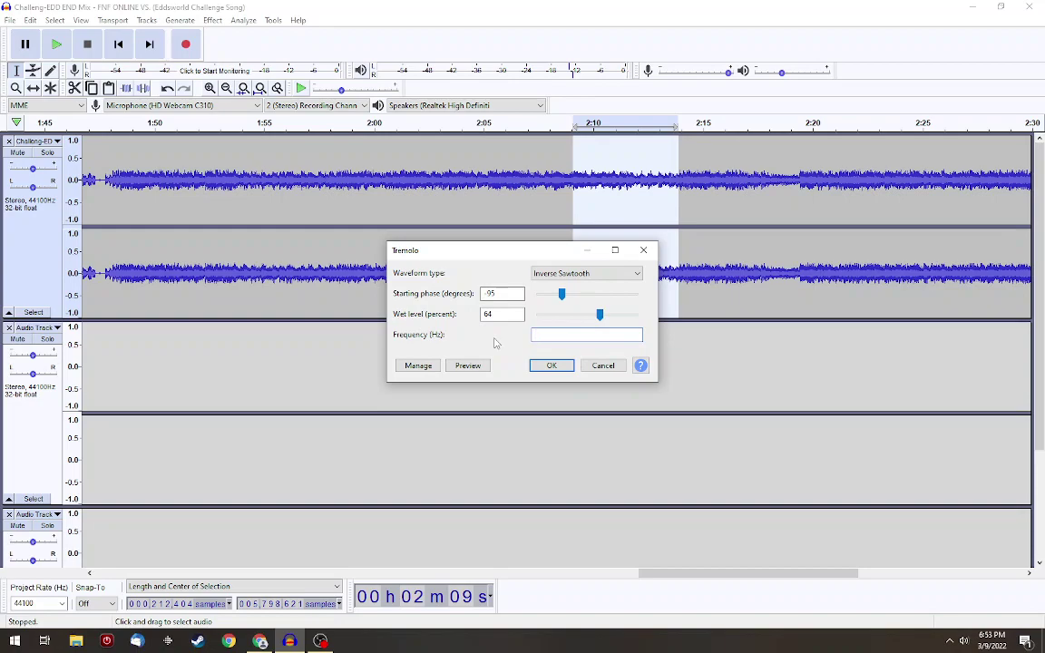
click(478, 365)
click(467, 365)
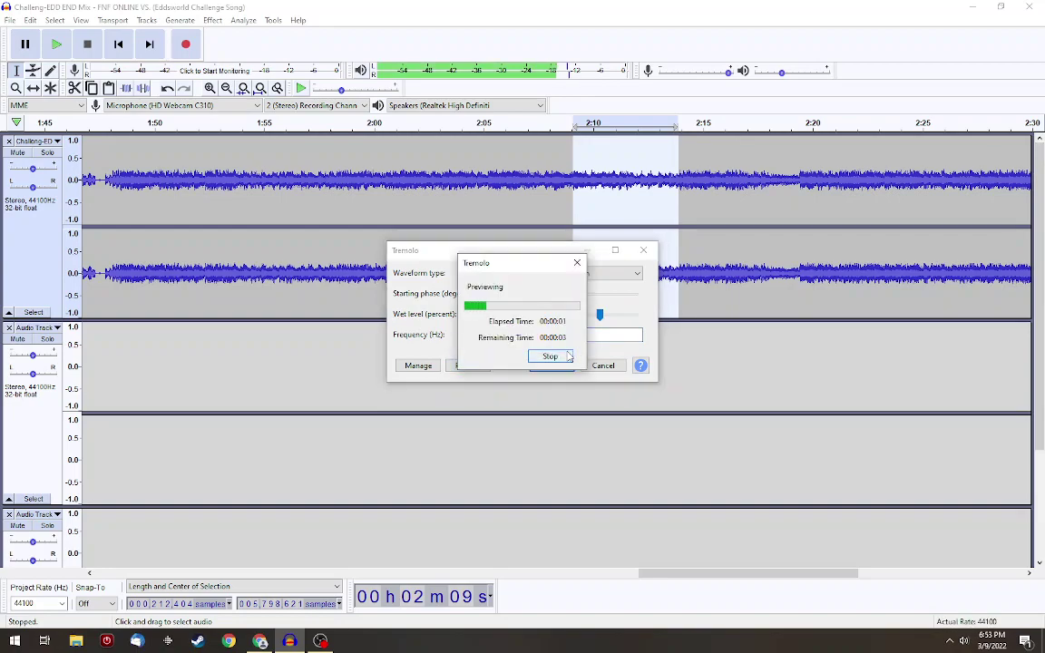
click(564, 355)
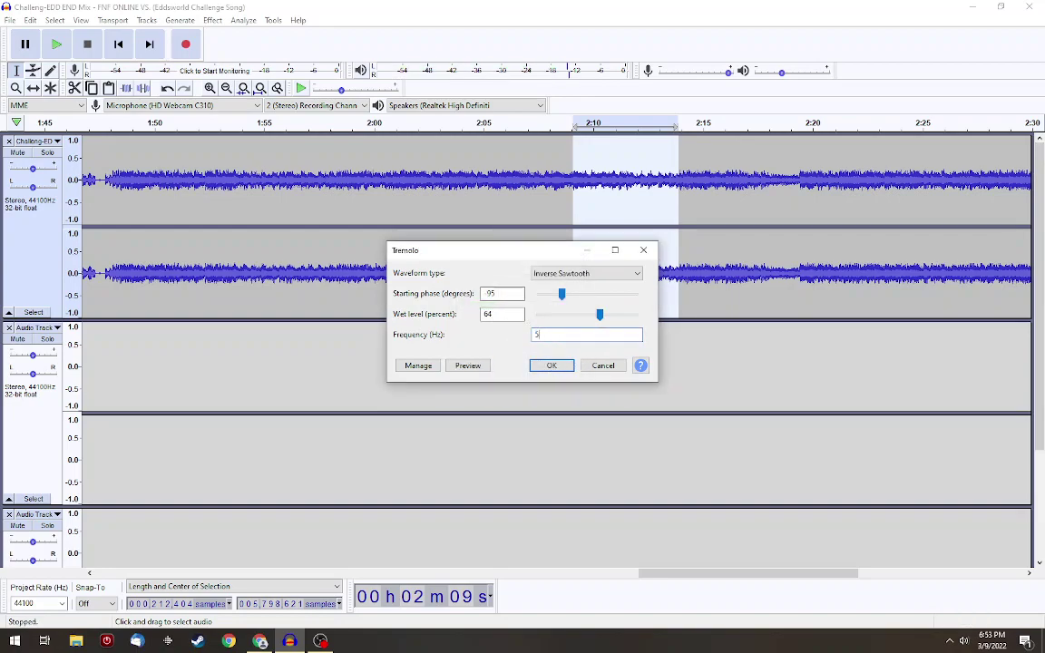
click(467, 364)
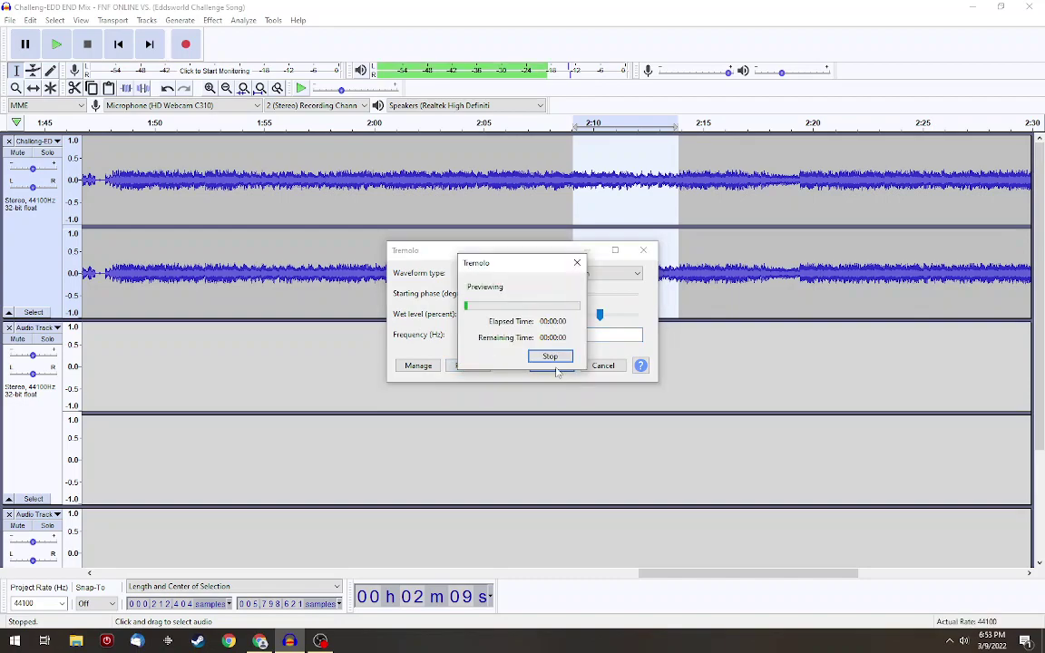
click(557, 357)
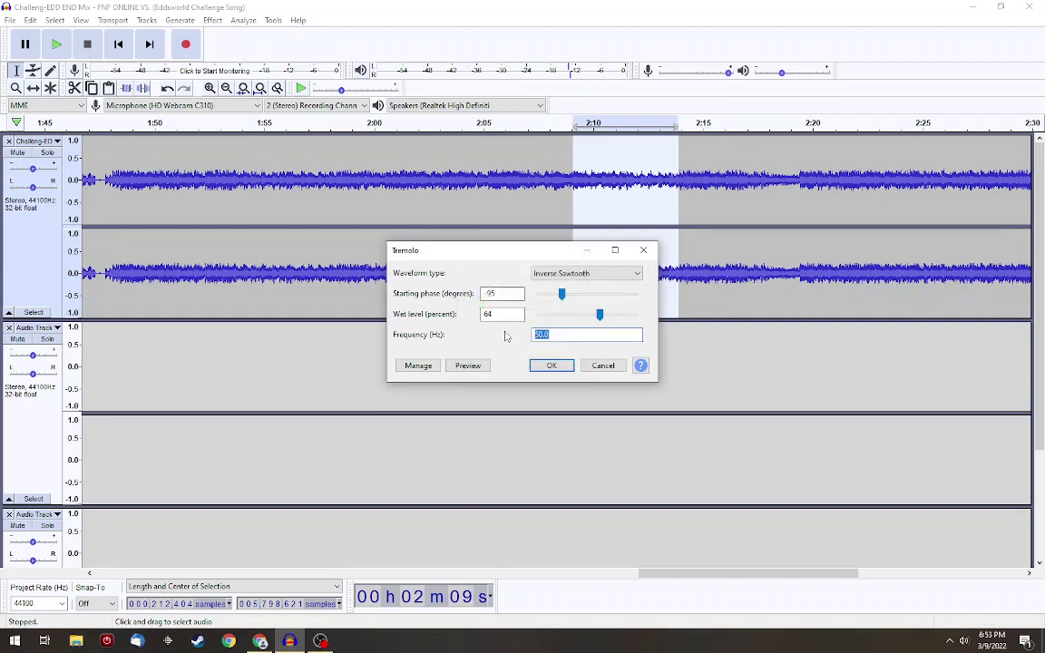
click(470, 366)
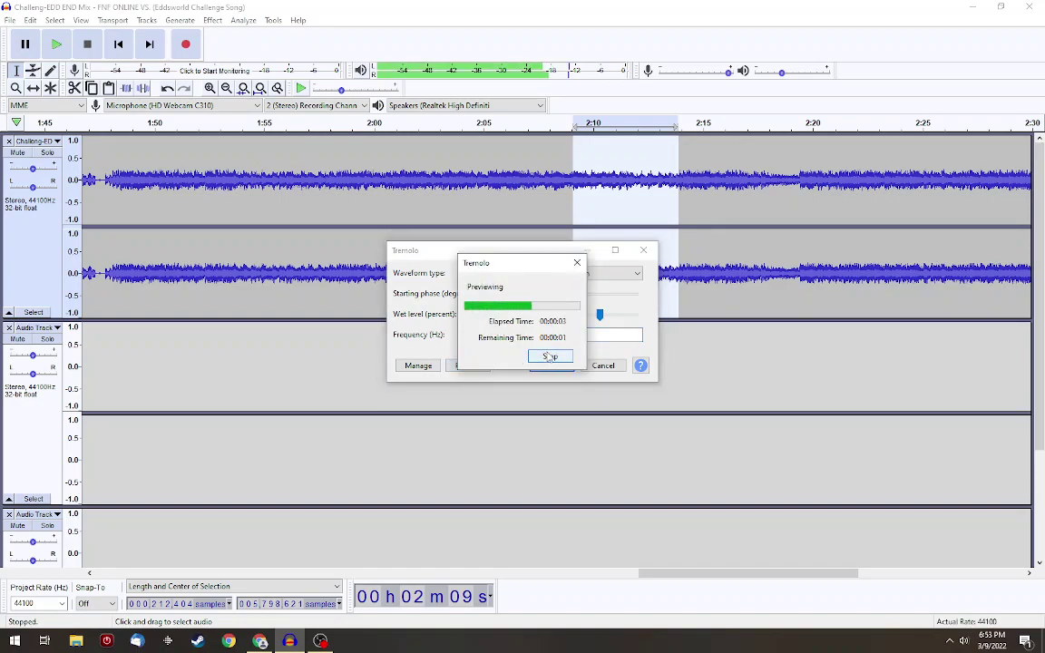
Try the Square waveform and another waveform type for the tremolo at 35 Hz, previewing each one
click(597, 274)
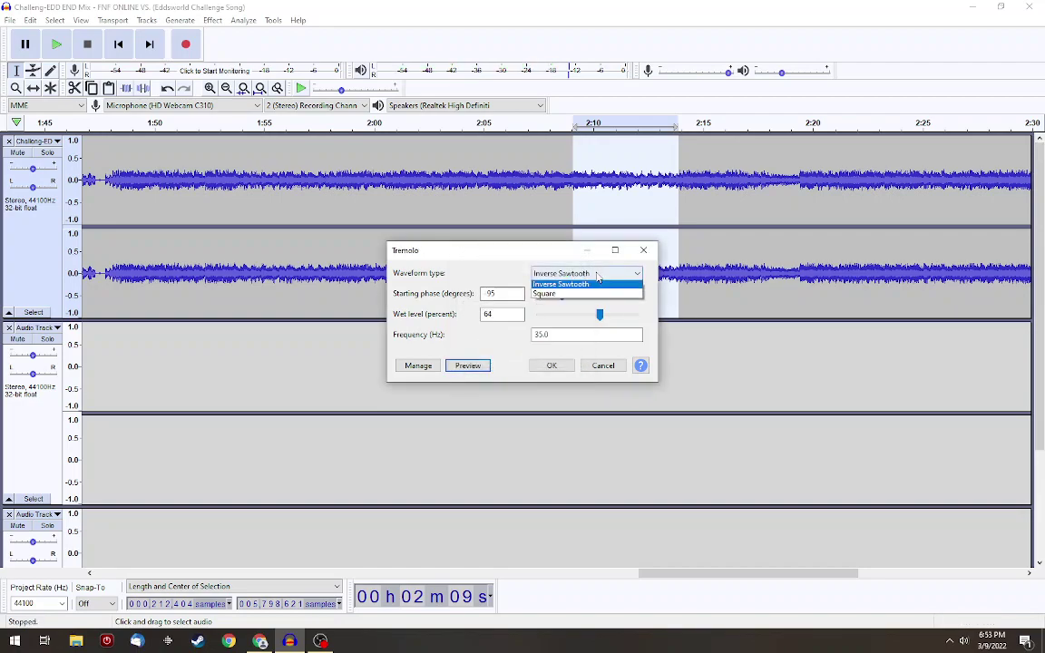
click(558, 324)
click(468, 365)
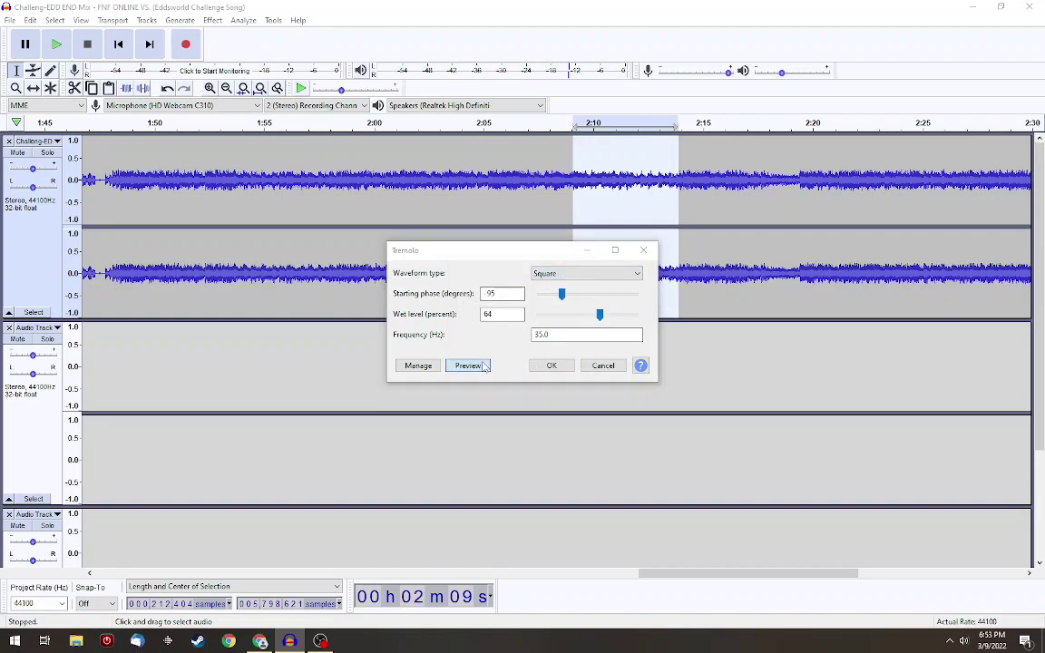
click(550, 356)
click(597, 274)
click(580, 289)
click(468, 366)
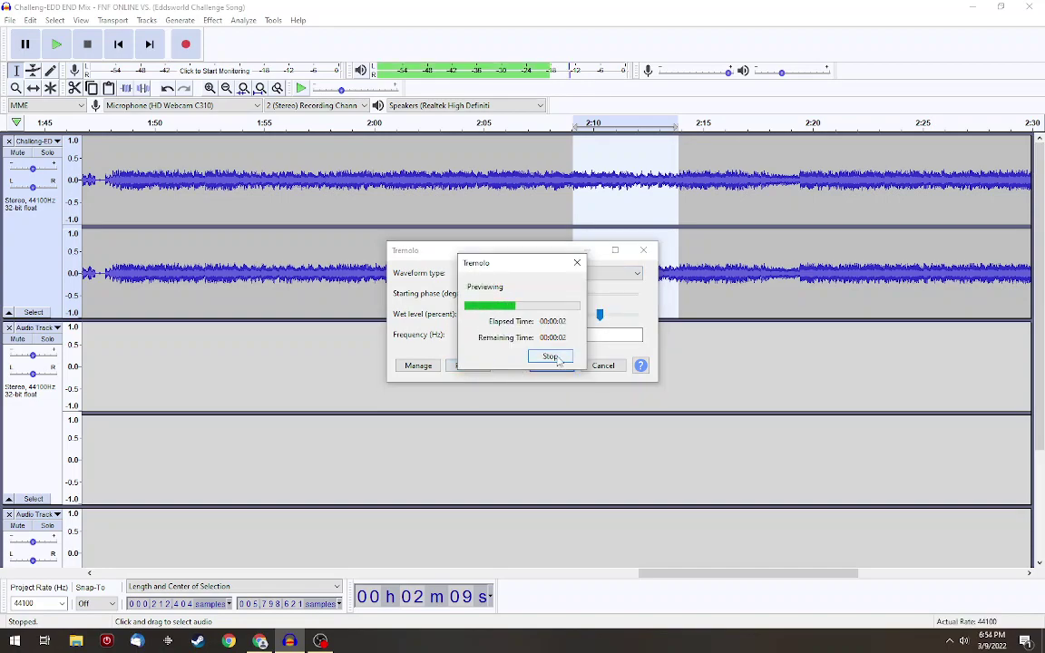
Set the tremolo waveform to Triangle and preview it with a starting phase of 157 degrees
click(599, 273)
click(595, 296)
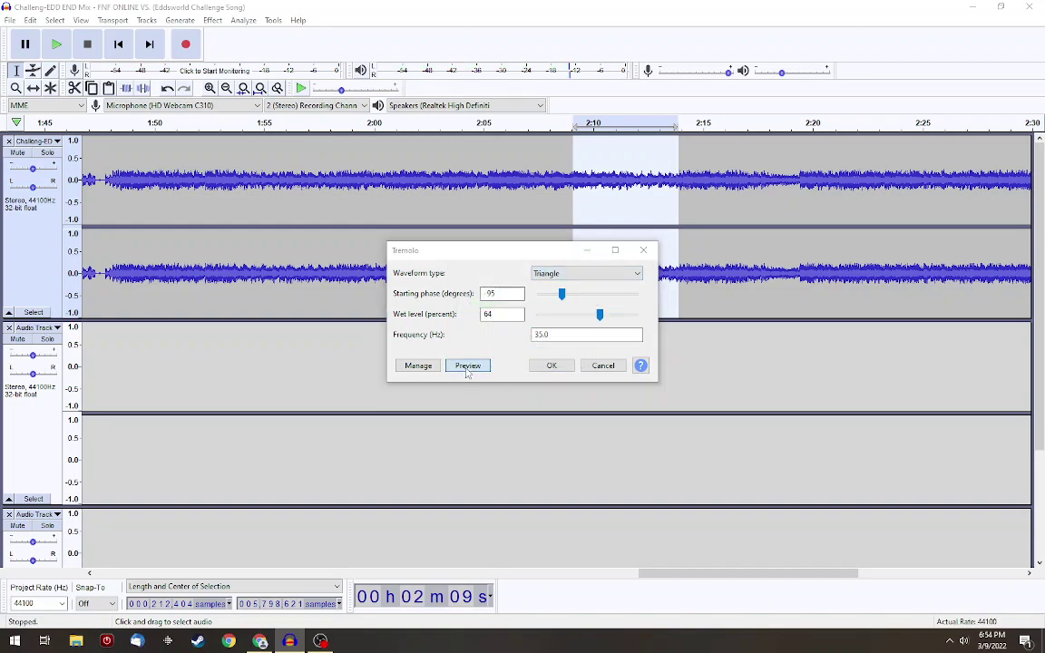
double_click(502, 293)
text(157)
click(468, 366)
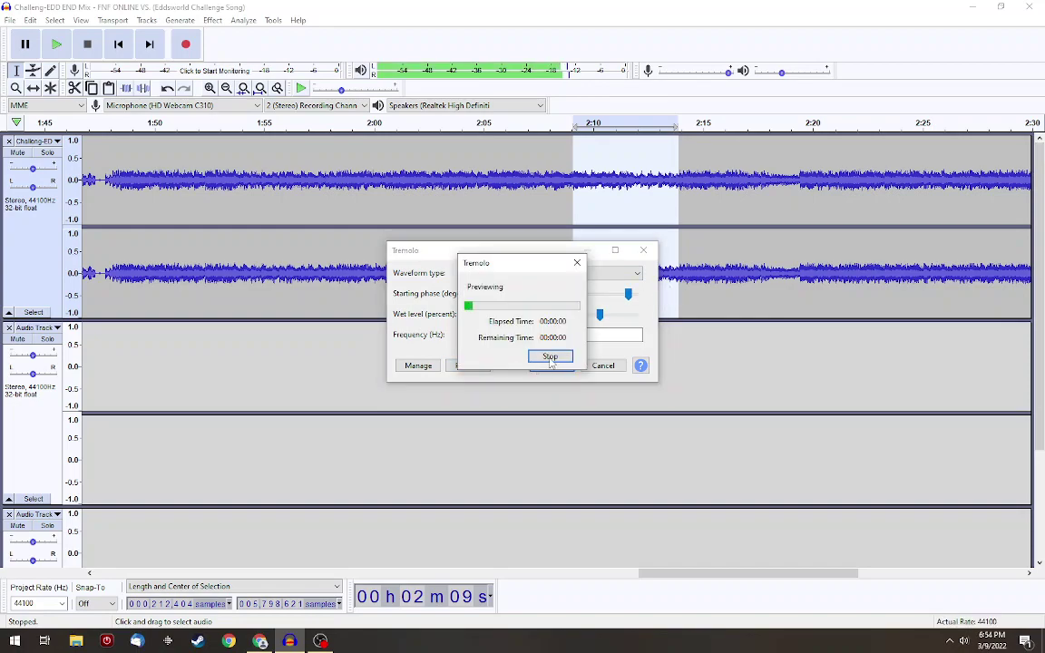
Set the tremolo's starting phase to -95 degrees and frequency to 15 Hz, preview it and apply the effect
click(562, 302)
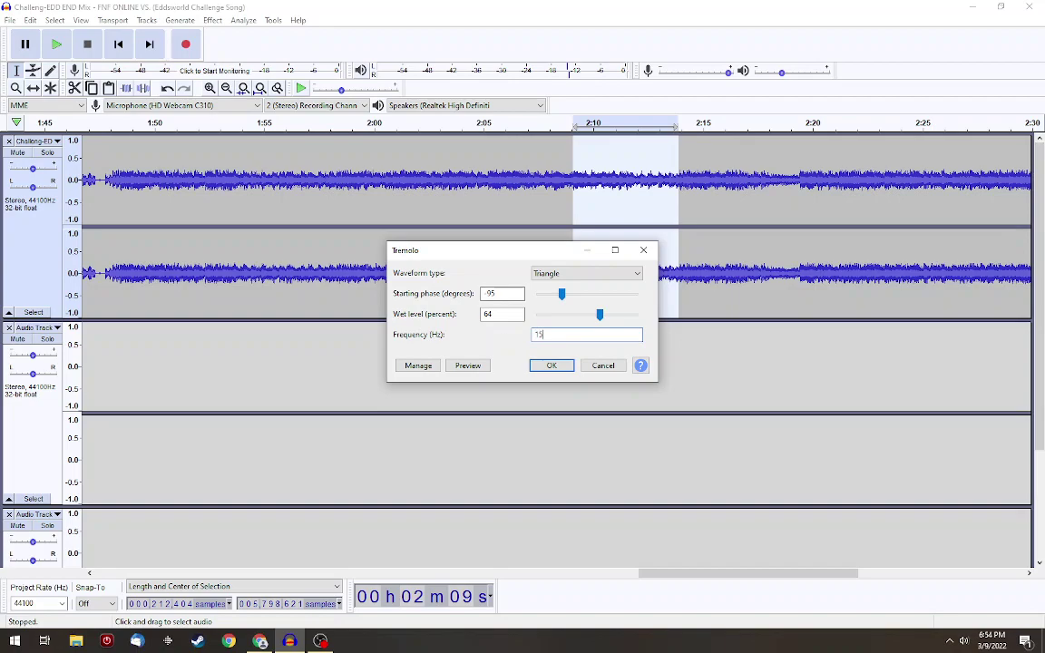
click(468, 365)
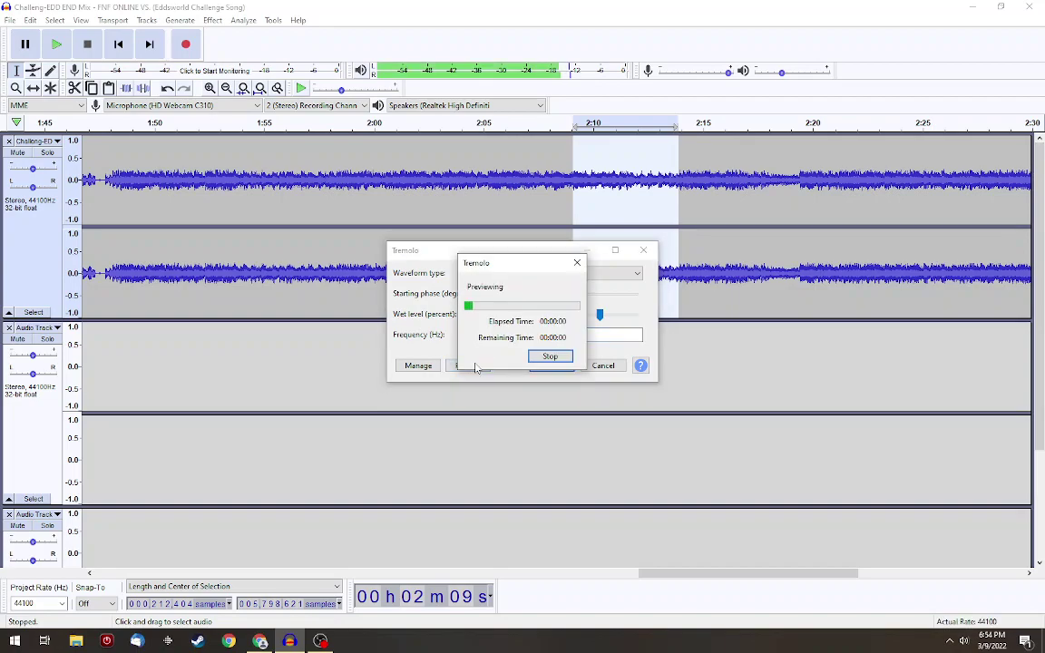
click(561, 363)
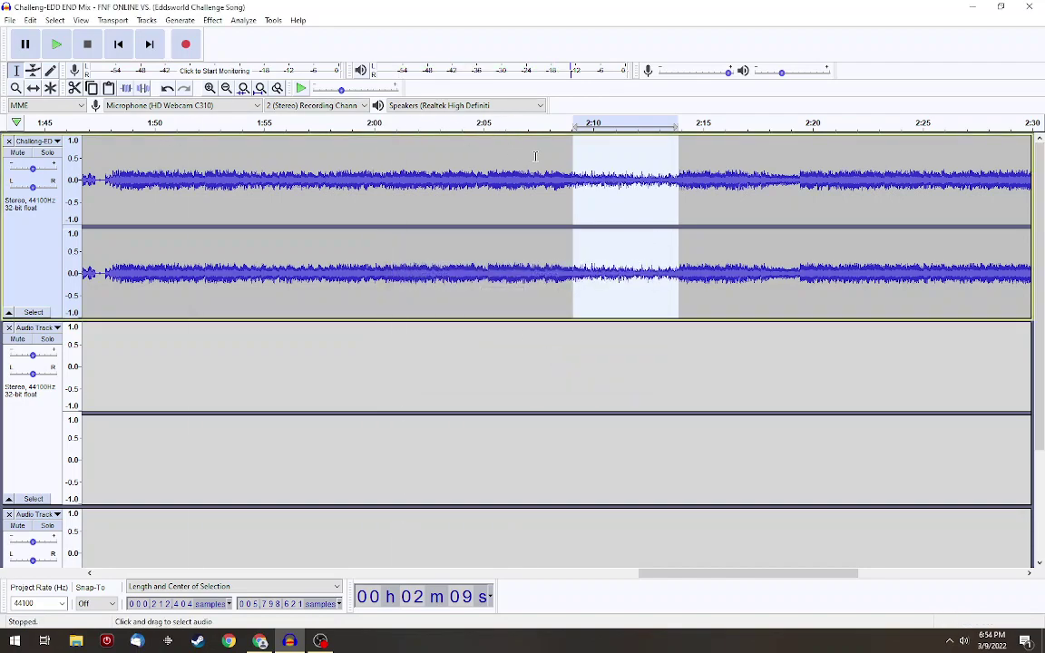
Play the song from about 2:09, just before the tremolo section, to about 2:39
click(563, 177)
click(56, 44)
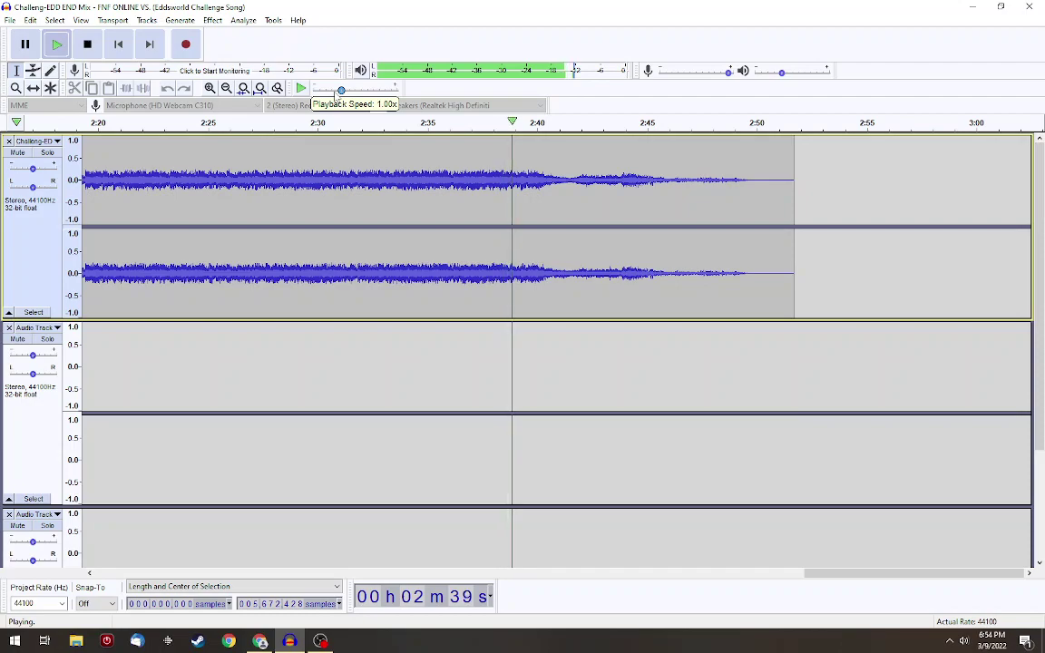
click(87, 45)
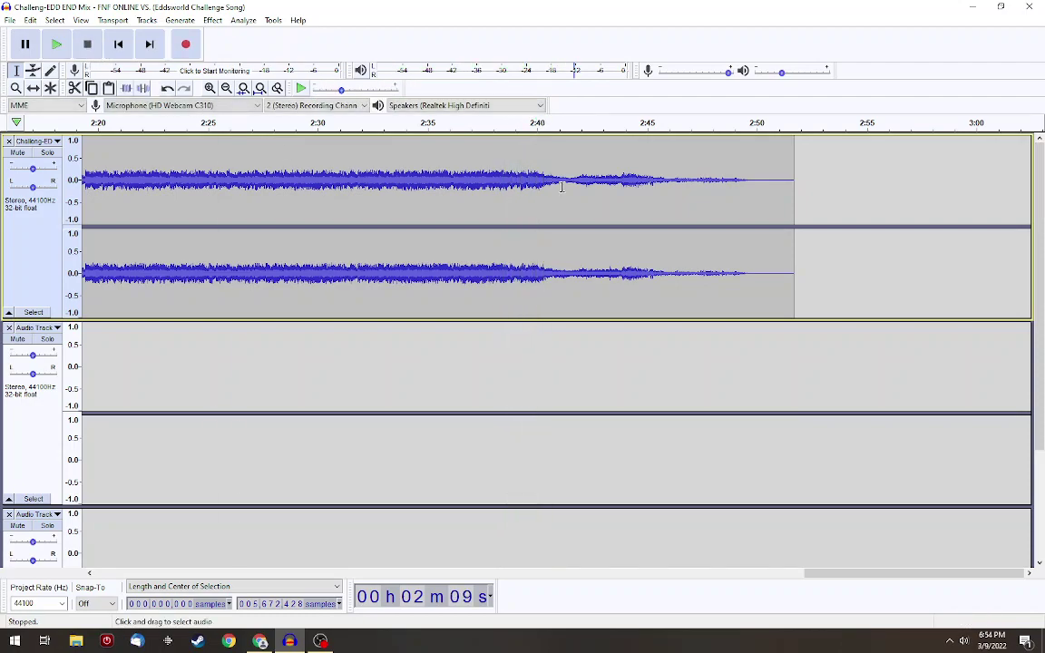
Select the song's section from about 2:40 to 2:41, where the ending fades, and play it
drag(555, 178, 529, 179)
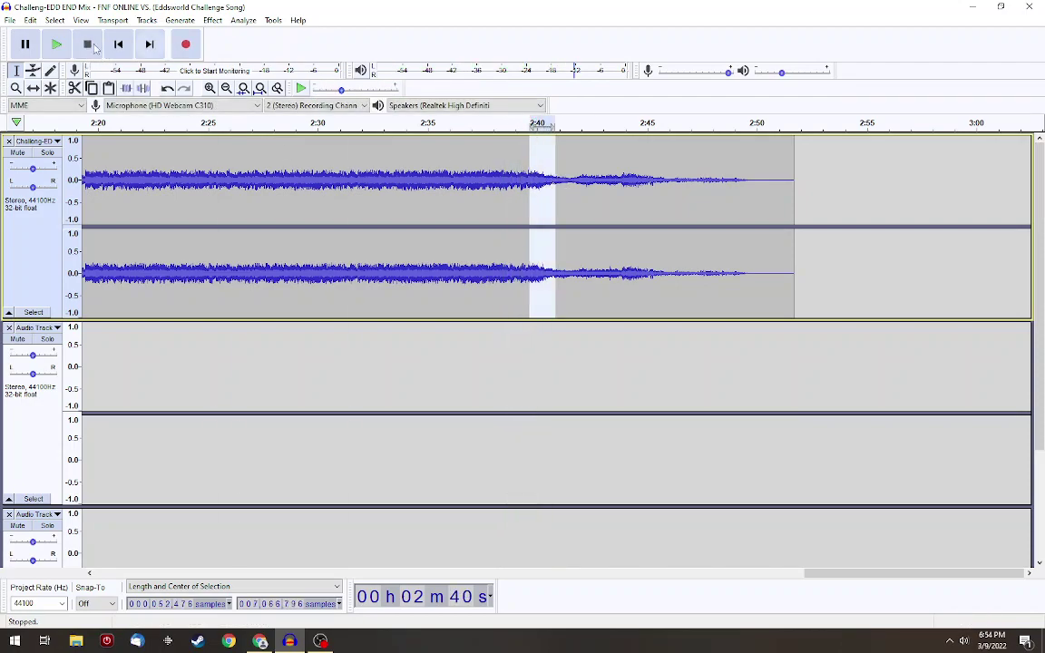
click(59, 45)
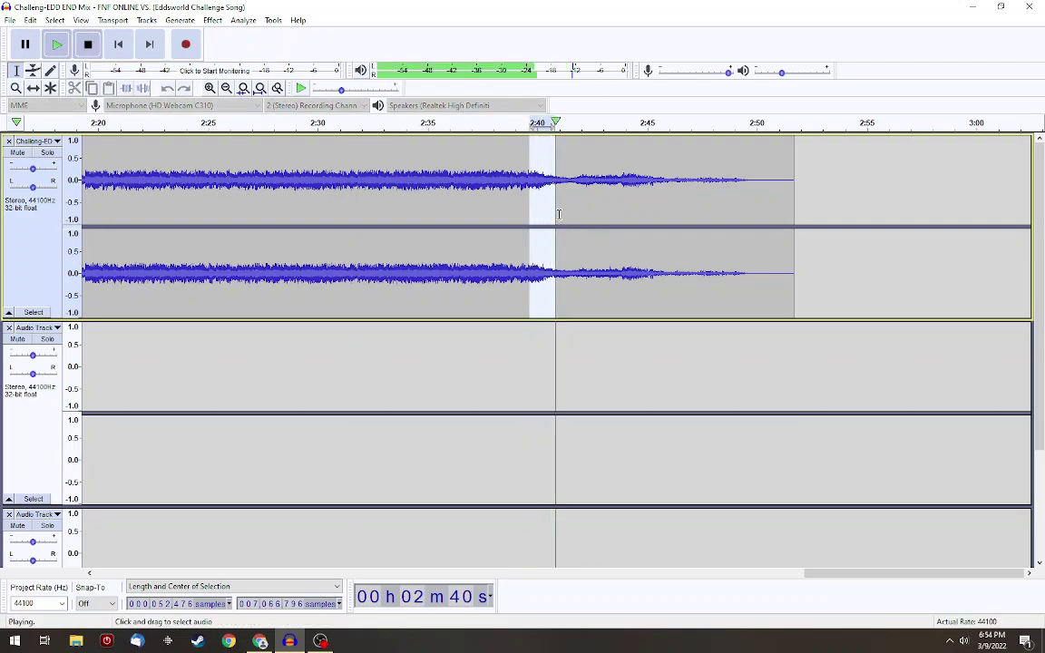
Extend the song's selection to cover about 2:19 to 2:41 and play it
drag(556, 214, 571, 214)
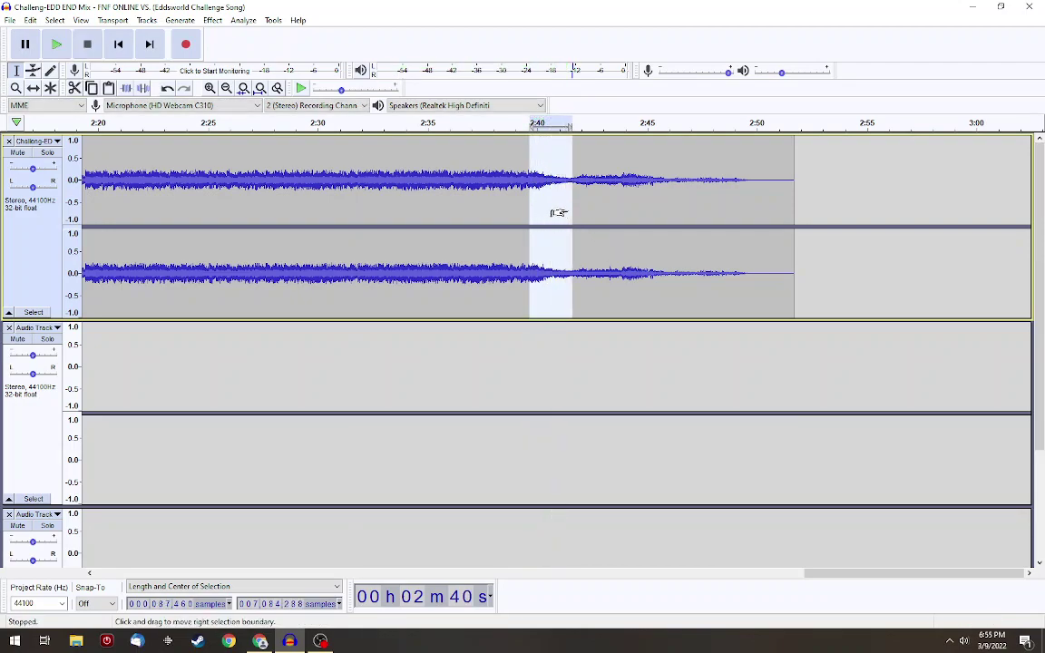
click(55, 45)
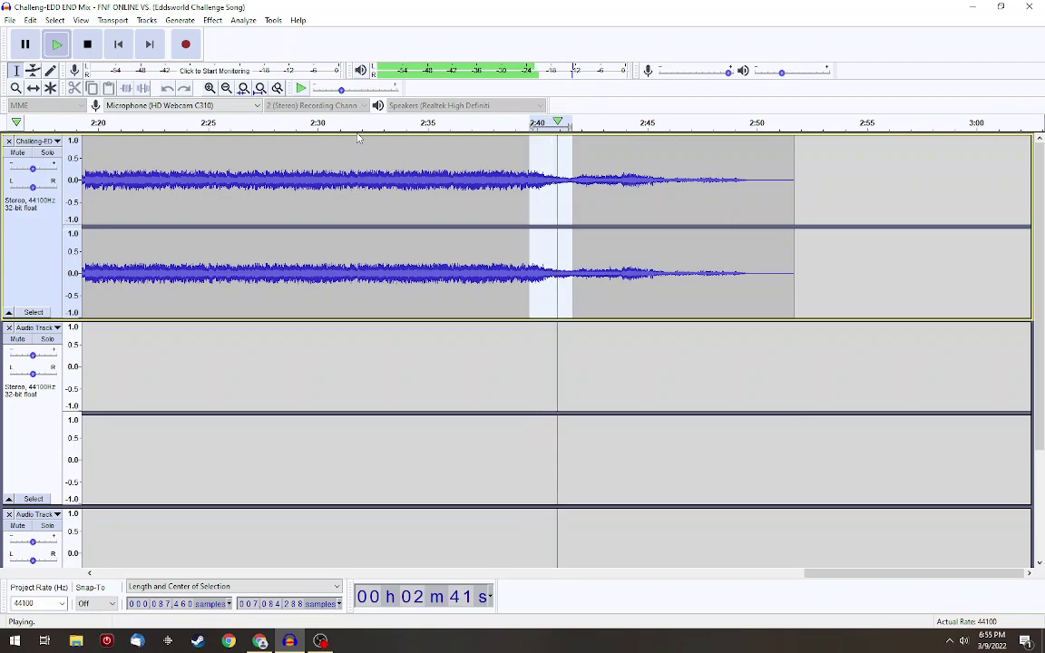
drag(537, 203, 243, 184)
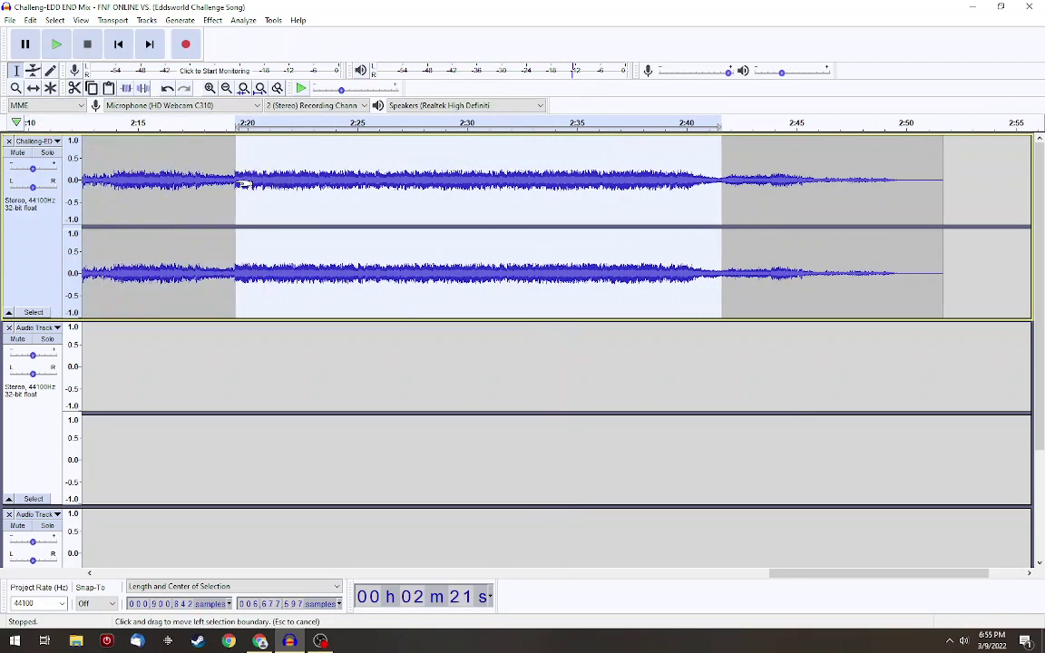
click(55, 44)
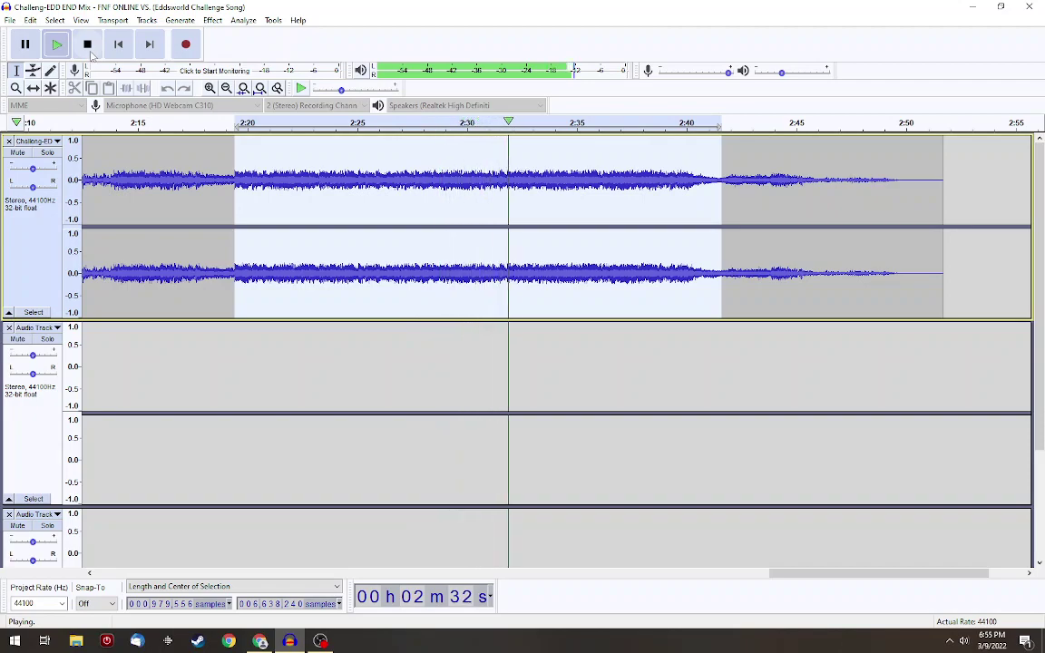
click(259, 87)
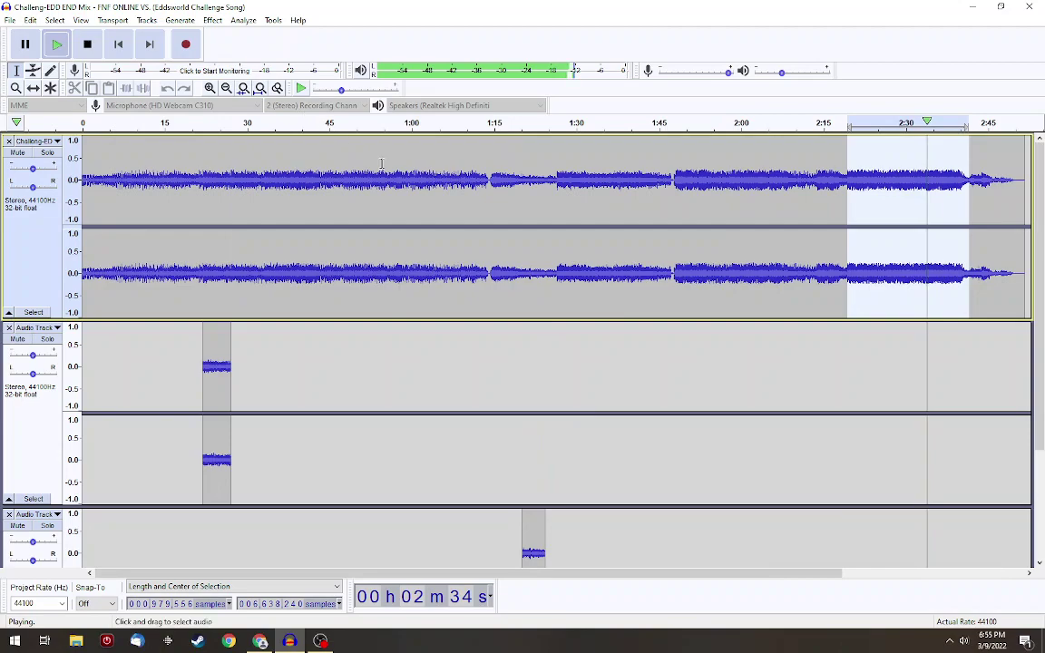
click(94, 47)
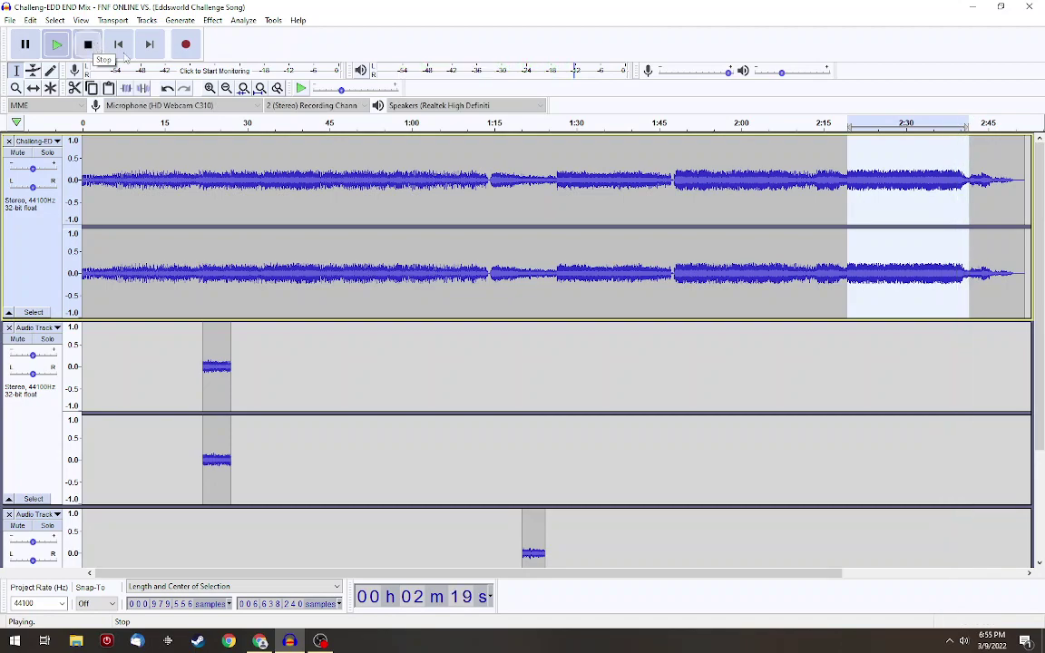
Add a new stereo track and paste a copy of the selected song section onto it, starting at about 2:19
click(184, 20)
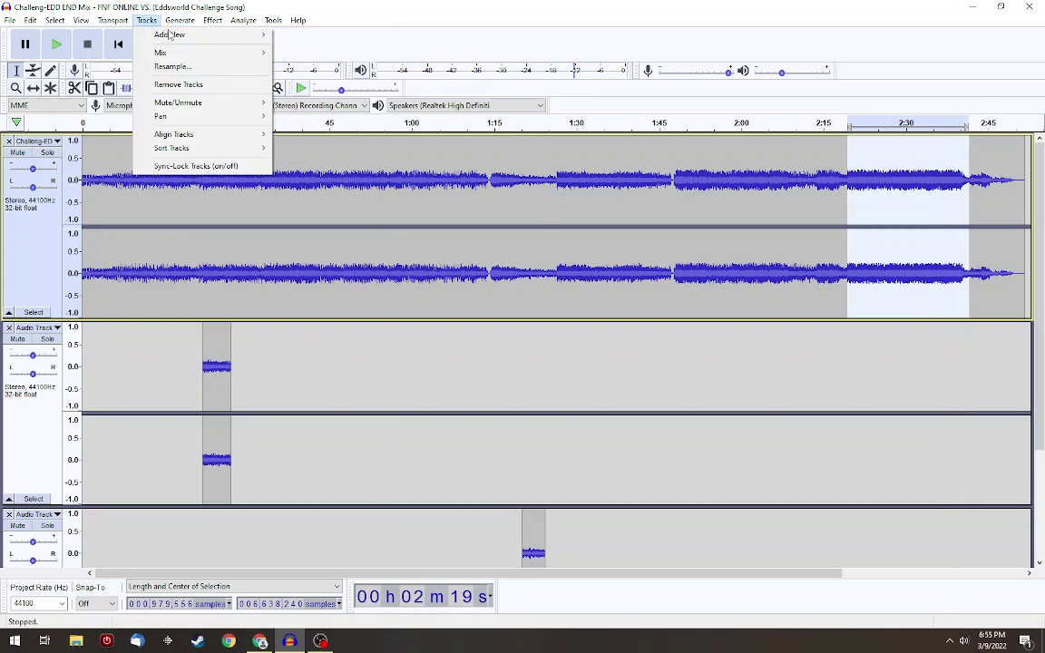
mouse_move(257, 34)
click(295, 48)
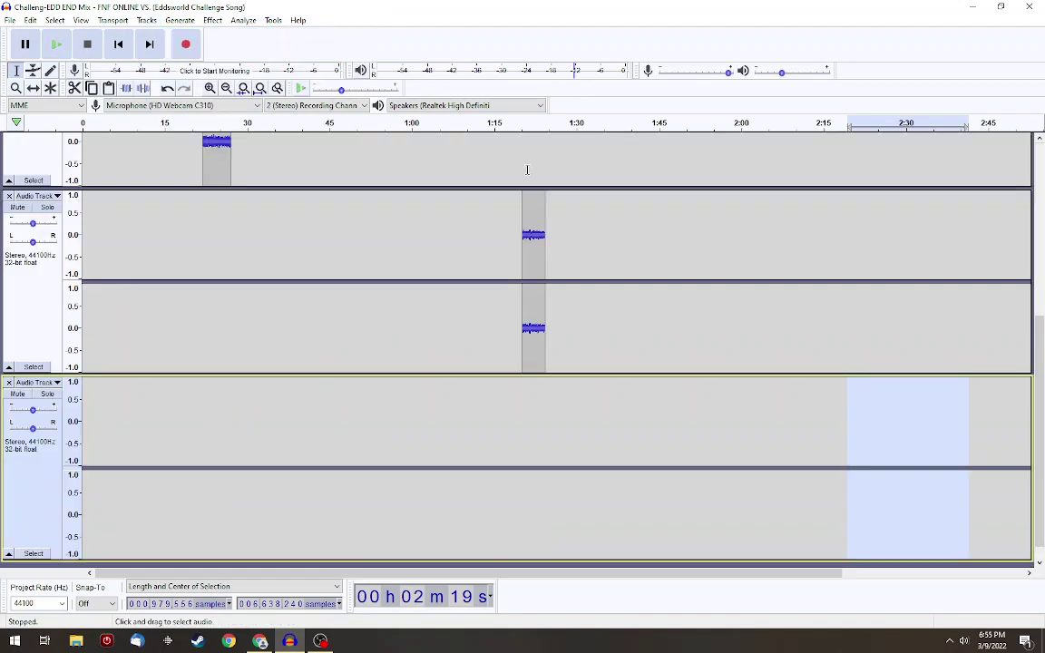
key(ctrl+v)
click(804, 431)
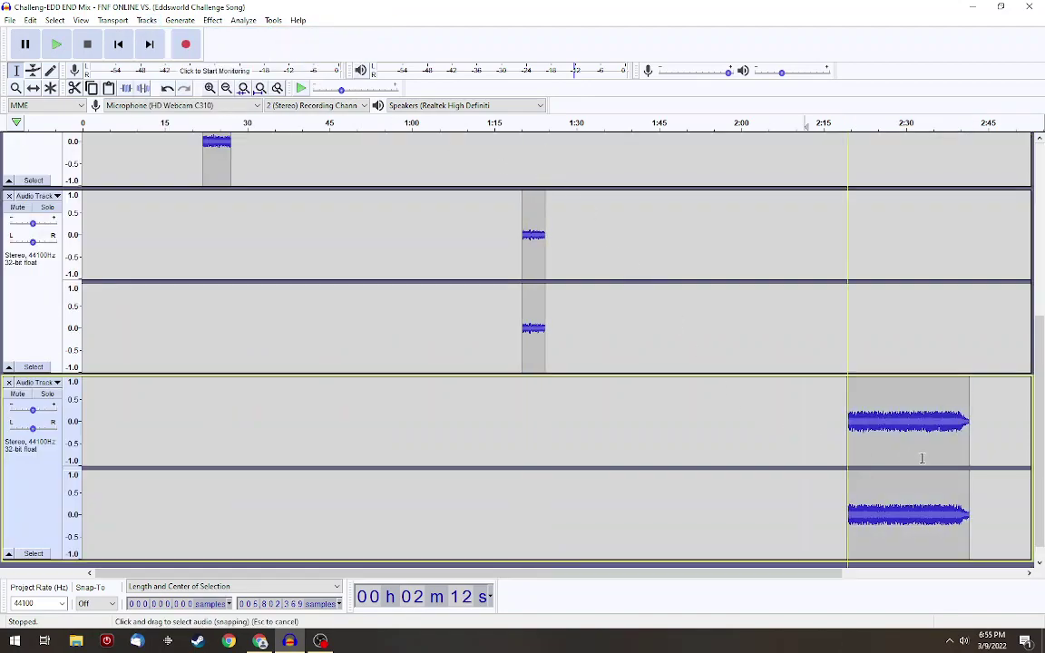
drag(969, 445, 848, 441)
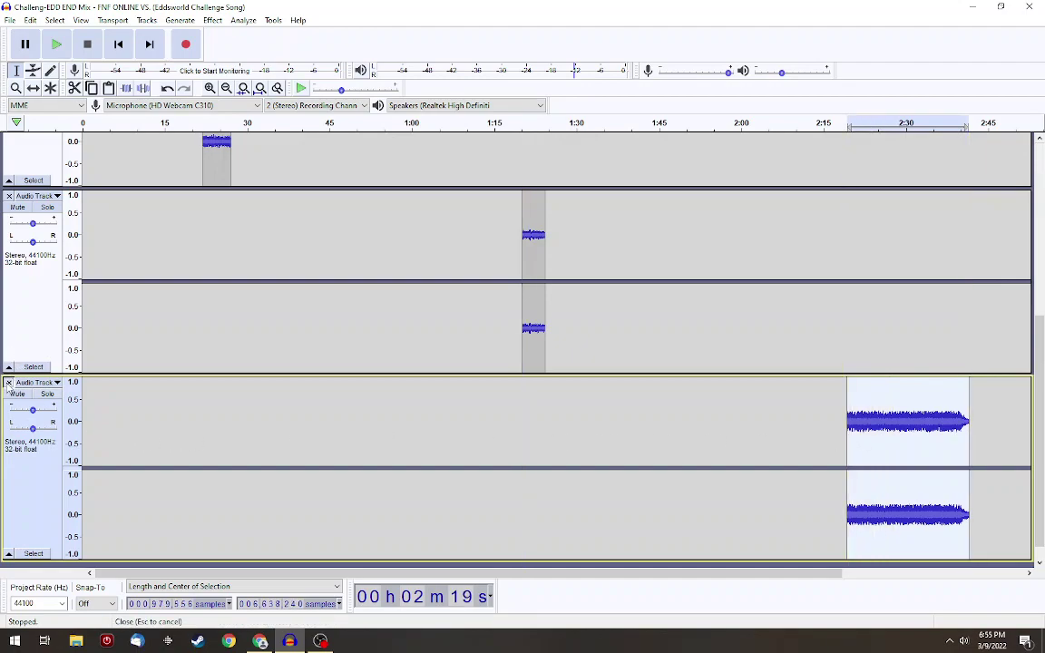
click(8, 383)
click(33, 536)
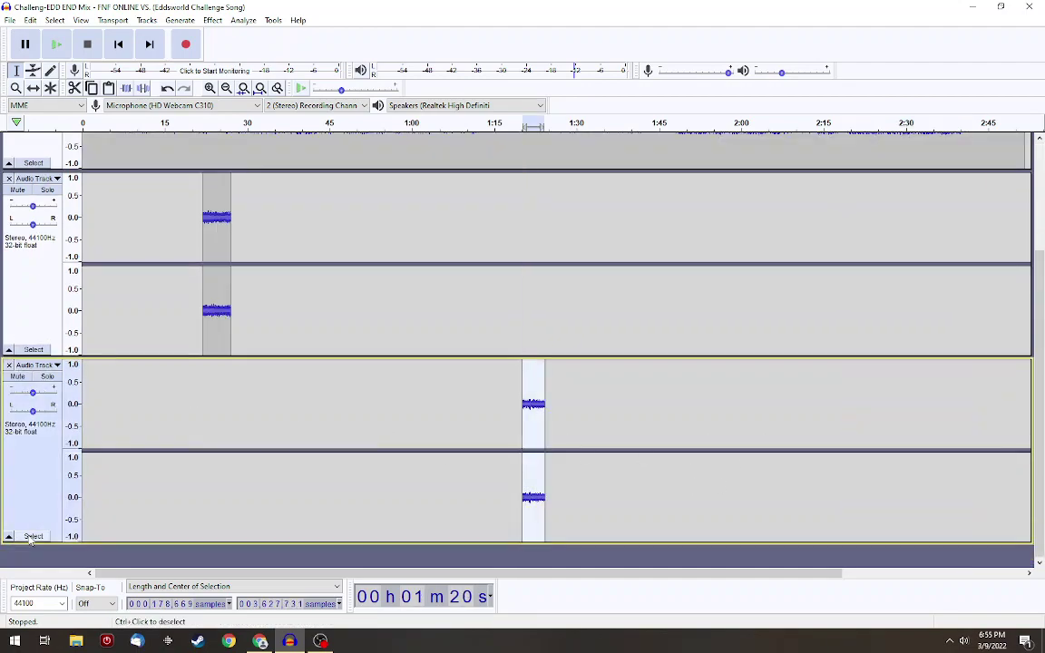
key(ctrl+z)
key(ctrl+z)
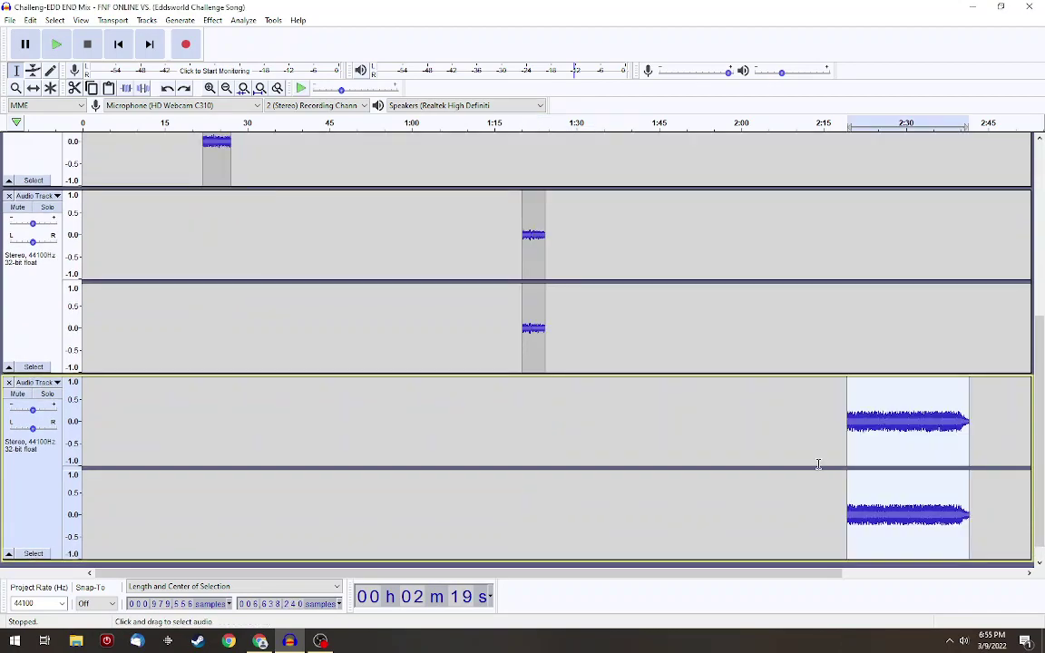
drag(825, 445, 975, 445)
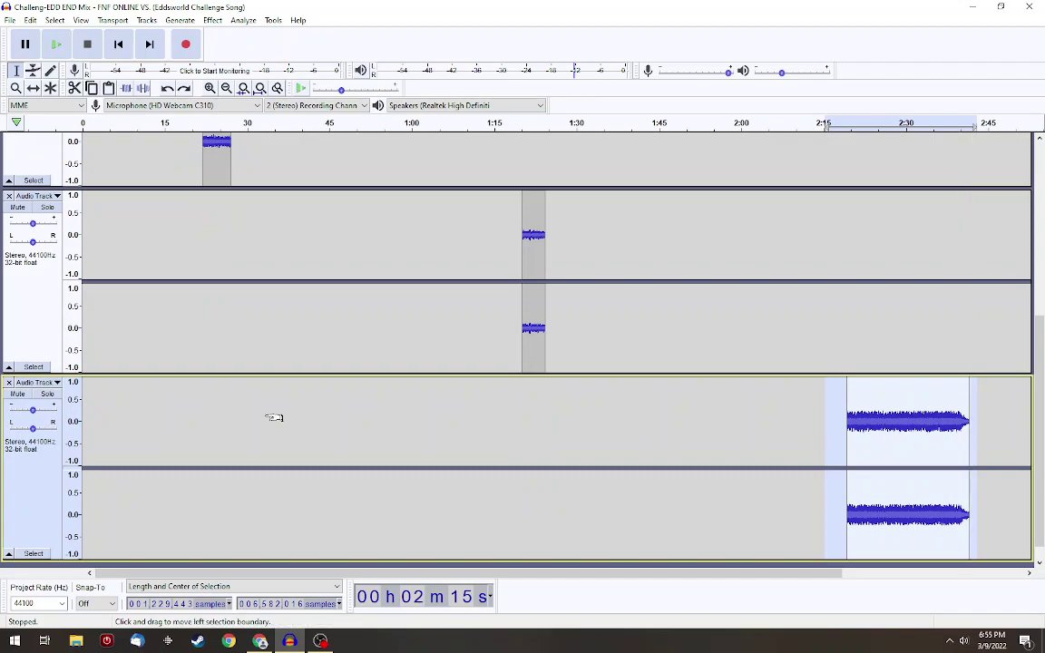
click(8, 382)
key(ctrl+z)
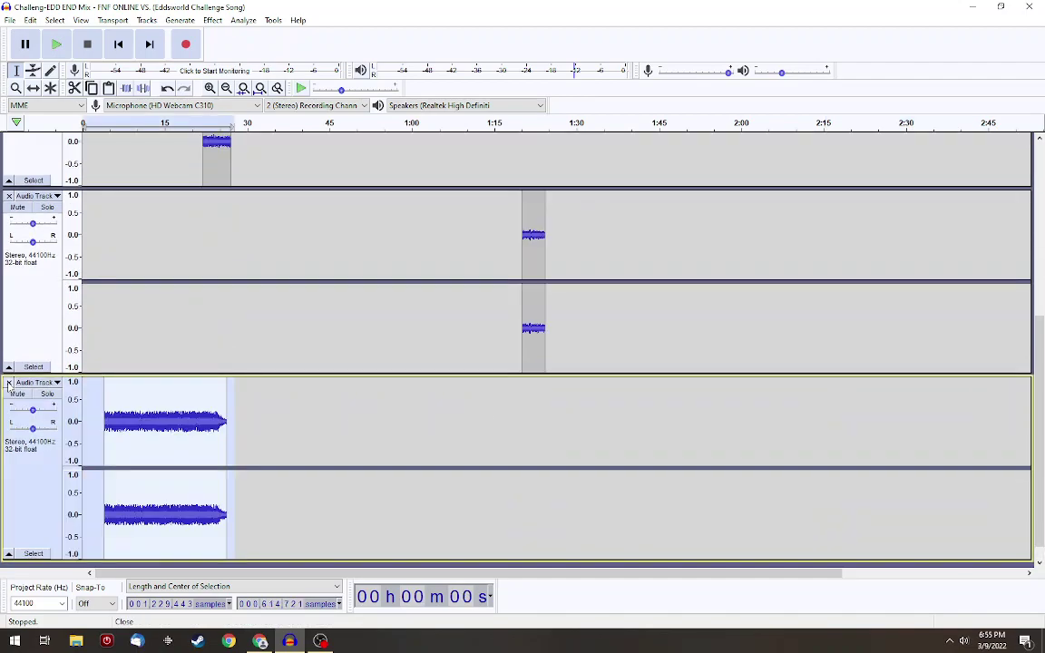
key(ctrl+z)
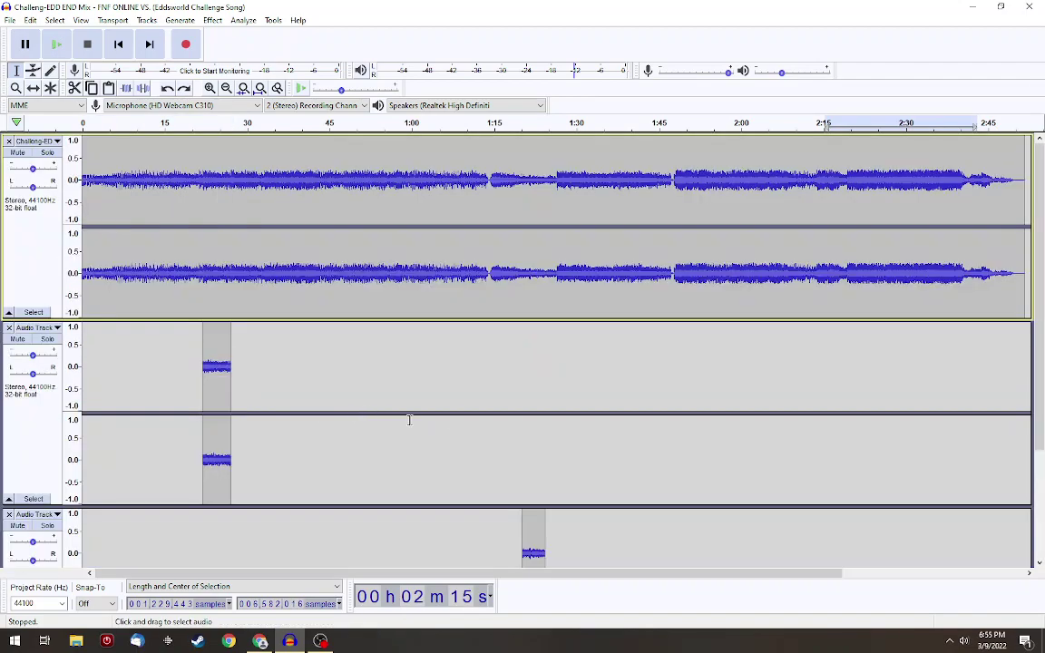
Play the layered mix from about 2:10 to 2:23, into the copied section
click(794, 426)
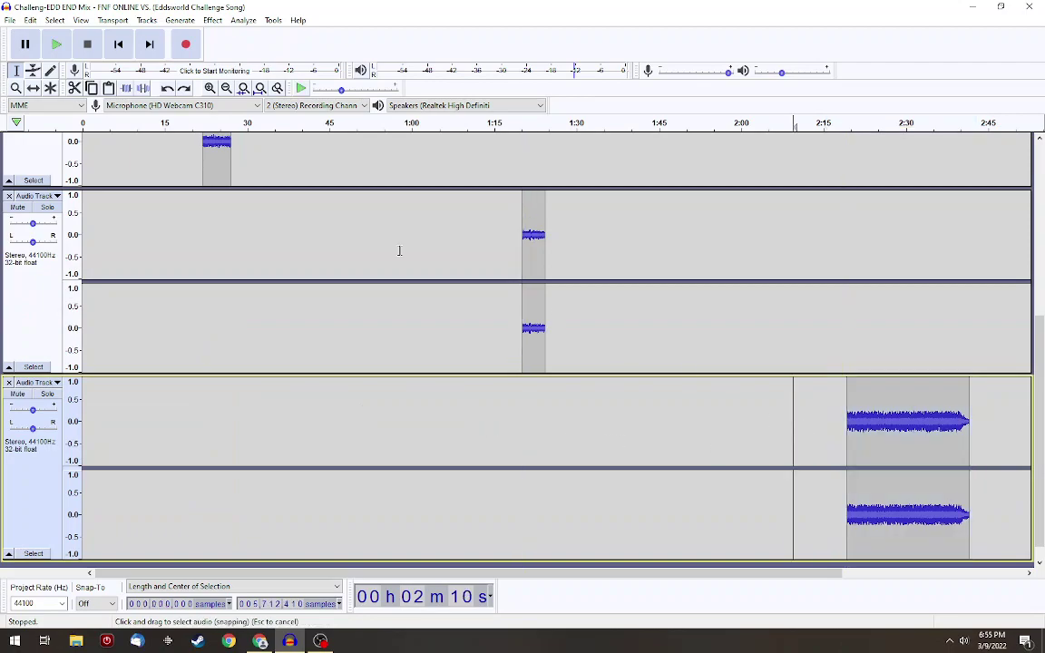
click(56, 50)
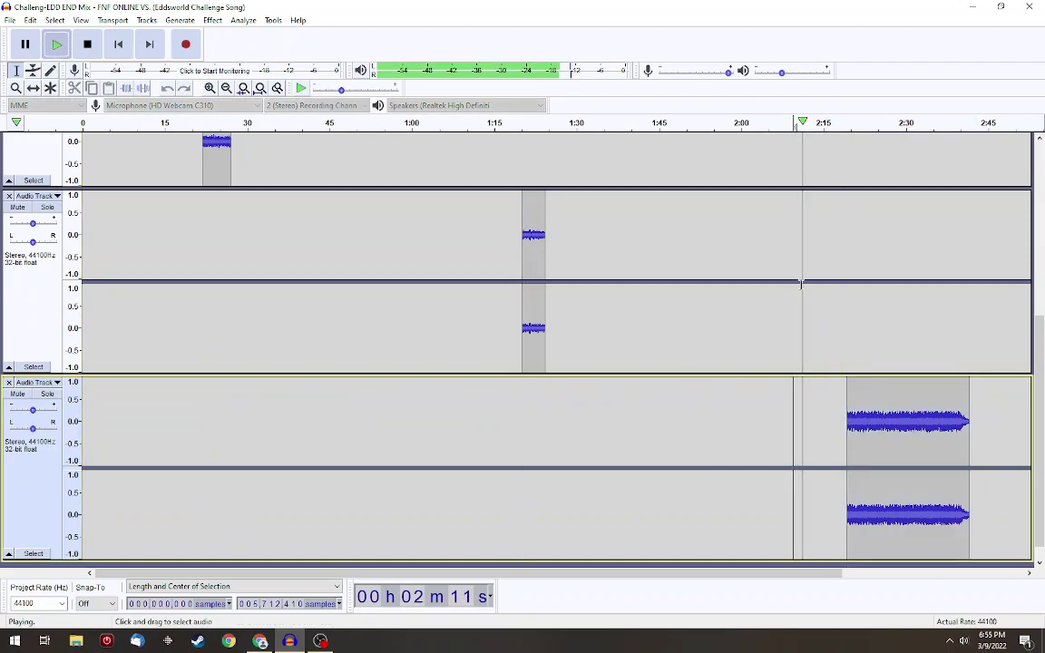
scroll(935, 356, up, 5)
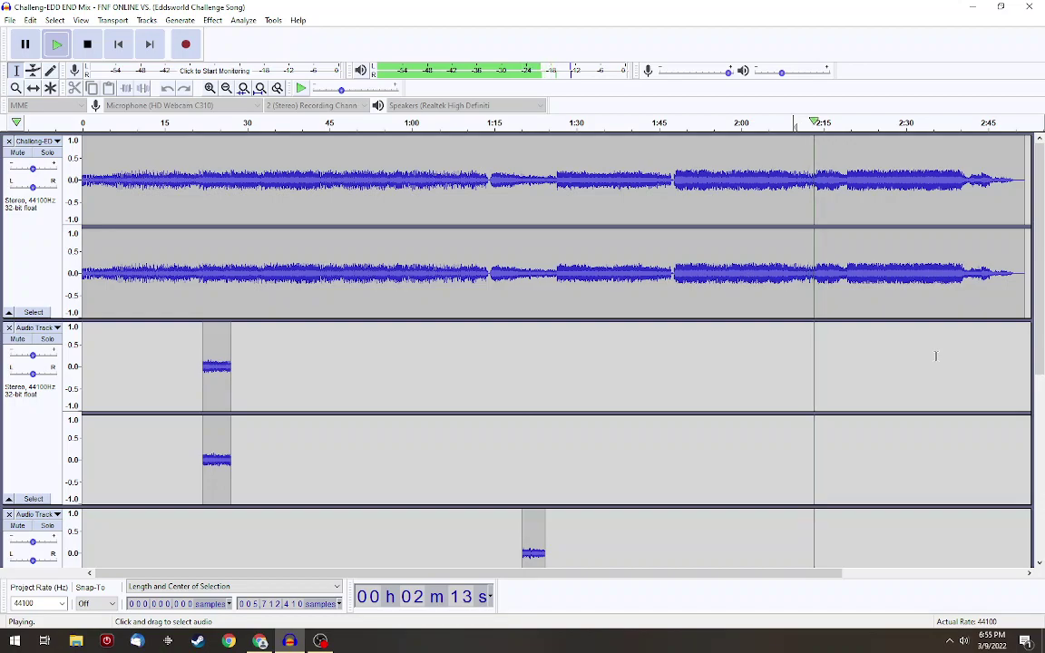
scroll(935, 356, down, 5)
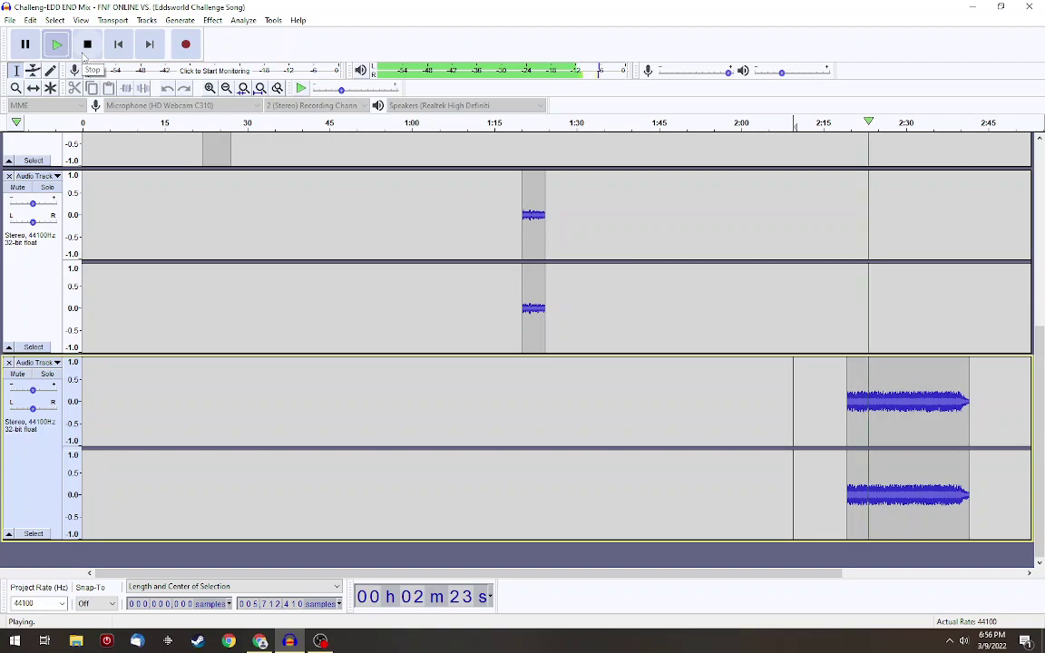
click(84, 50)
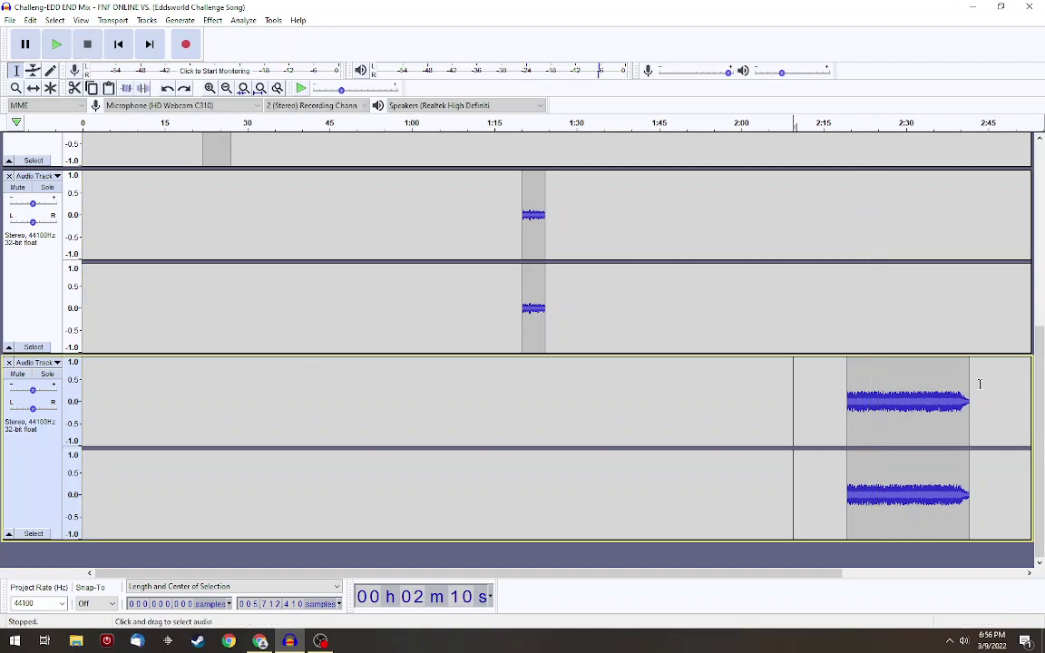
Select the copied clip on the newest track and lower its pitch by 25 percent with high quality stretching
drag(1013, 408, 814, 412)
click(212, 20)
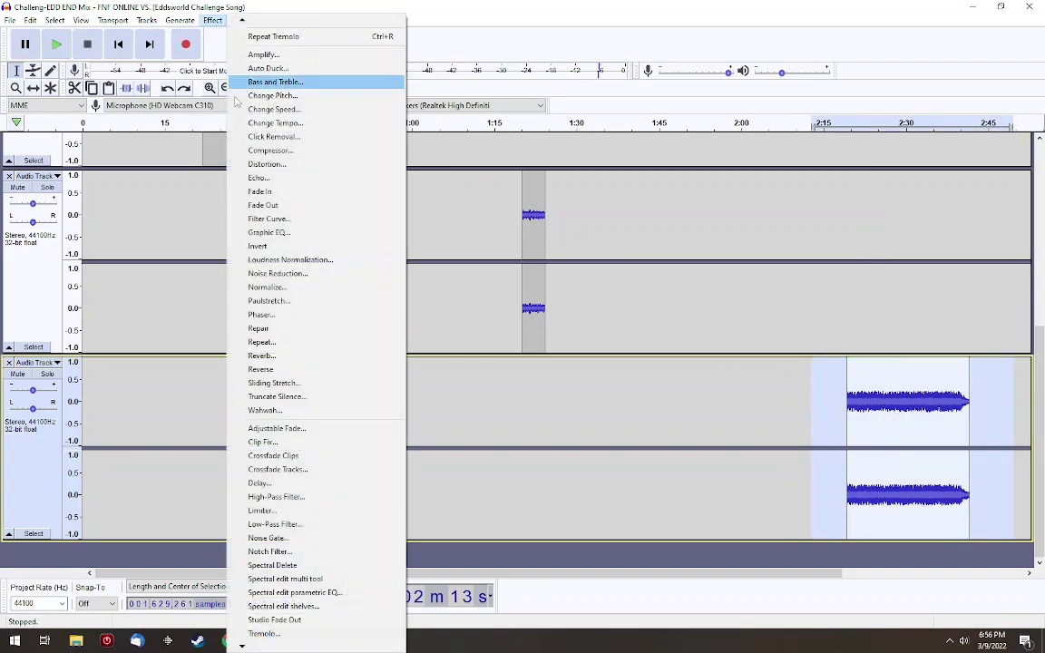
click(276, 107)
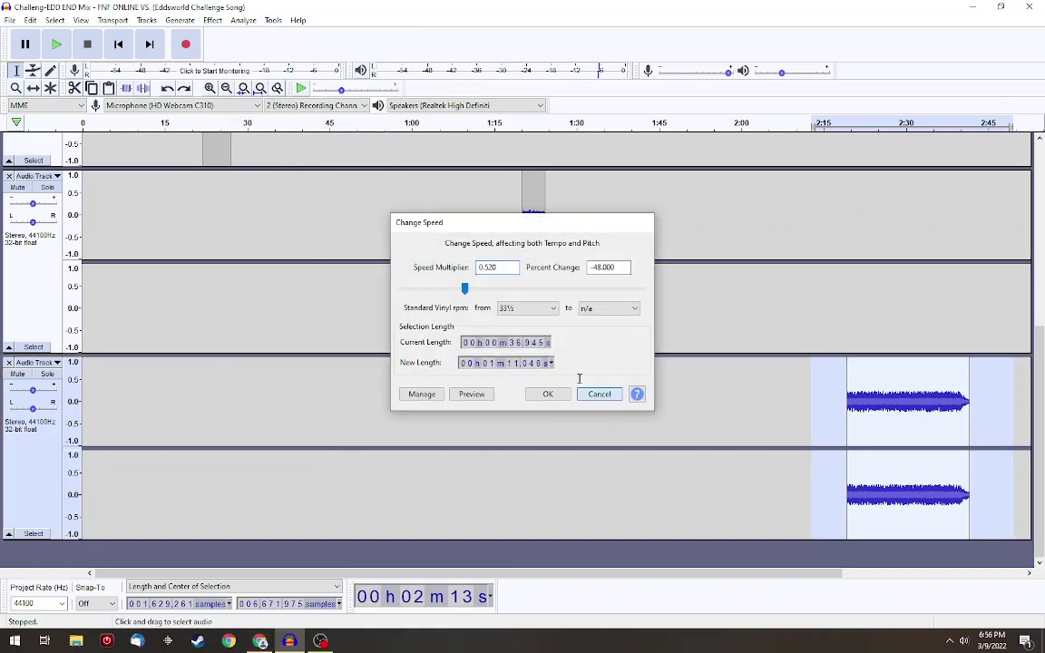
click(597, 393)
click(212, 19)
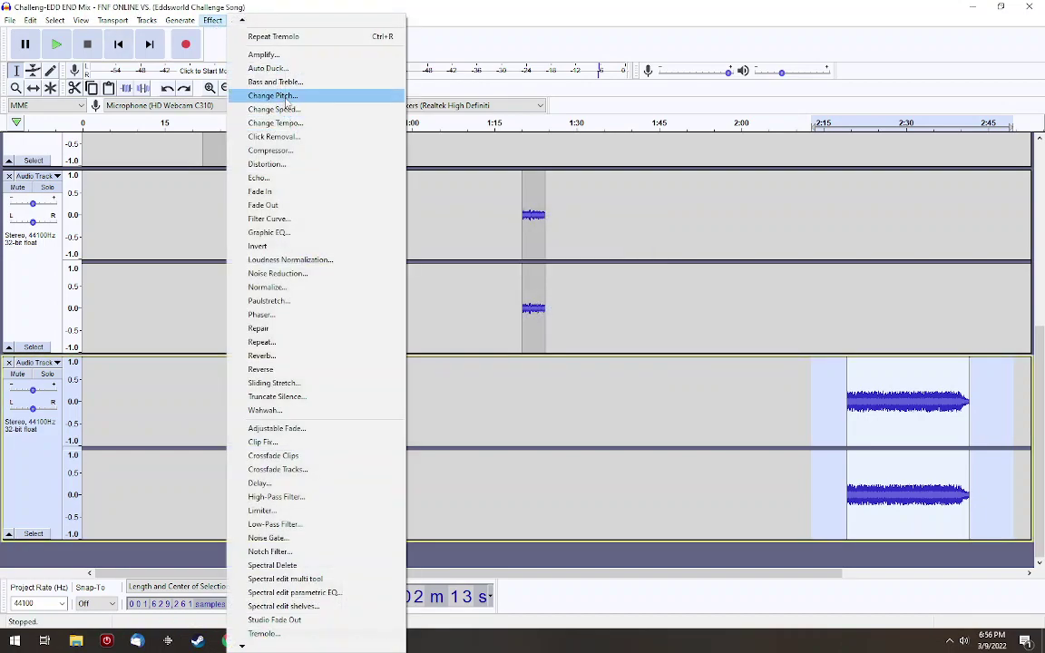
click(272, 93)
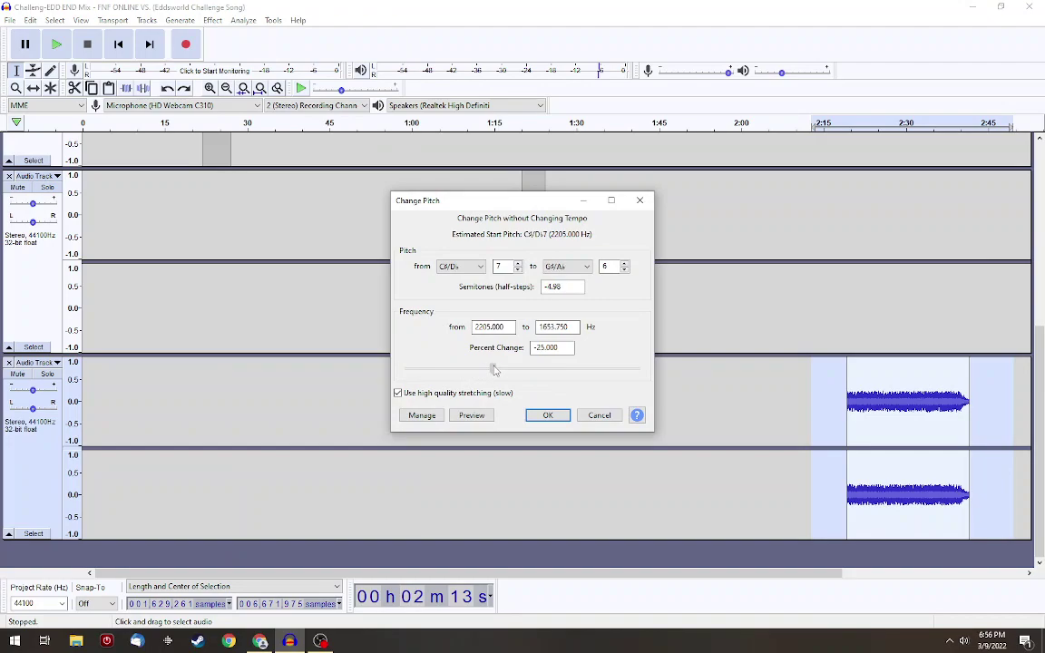
click(542, 415)
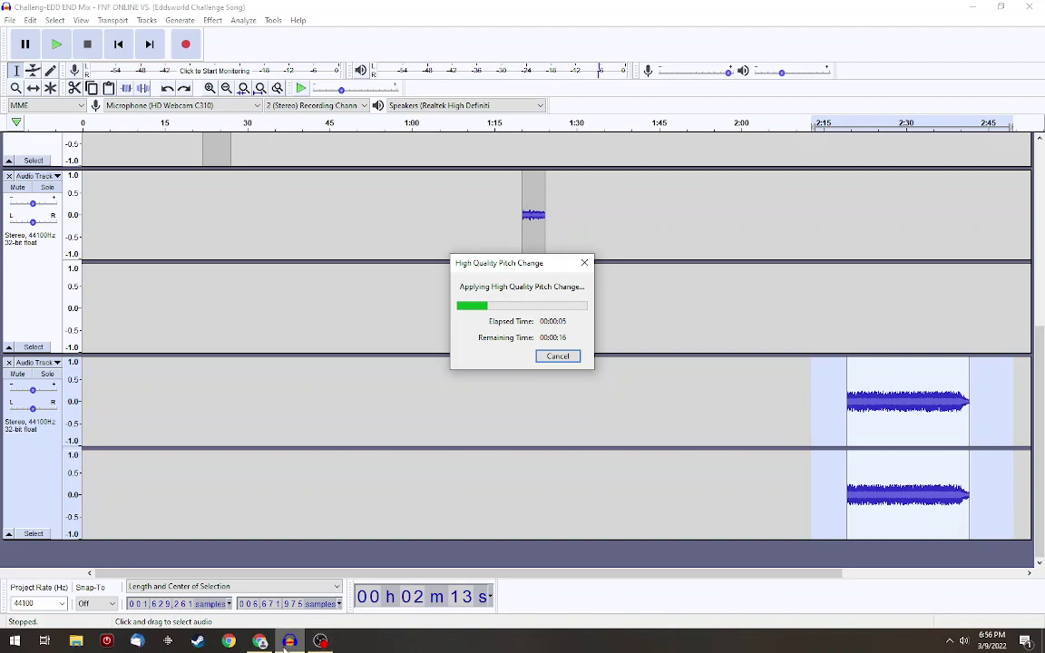
mouse_move(322, 642)
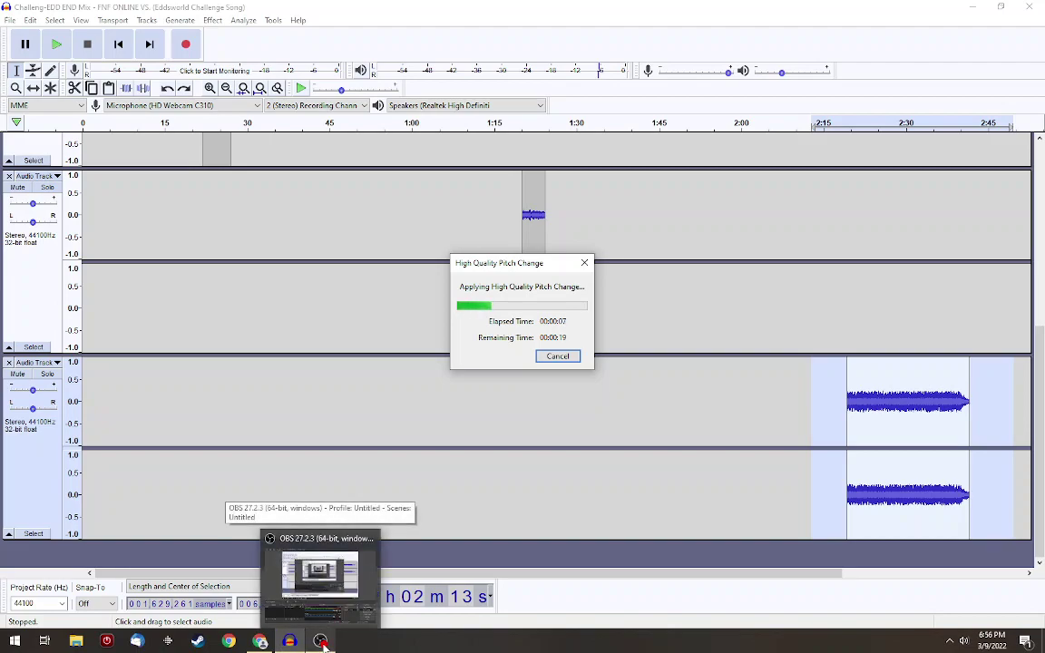
click(322, 641)
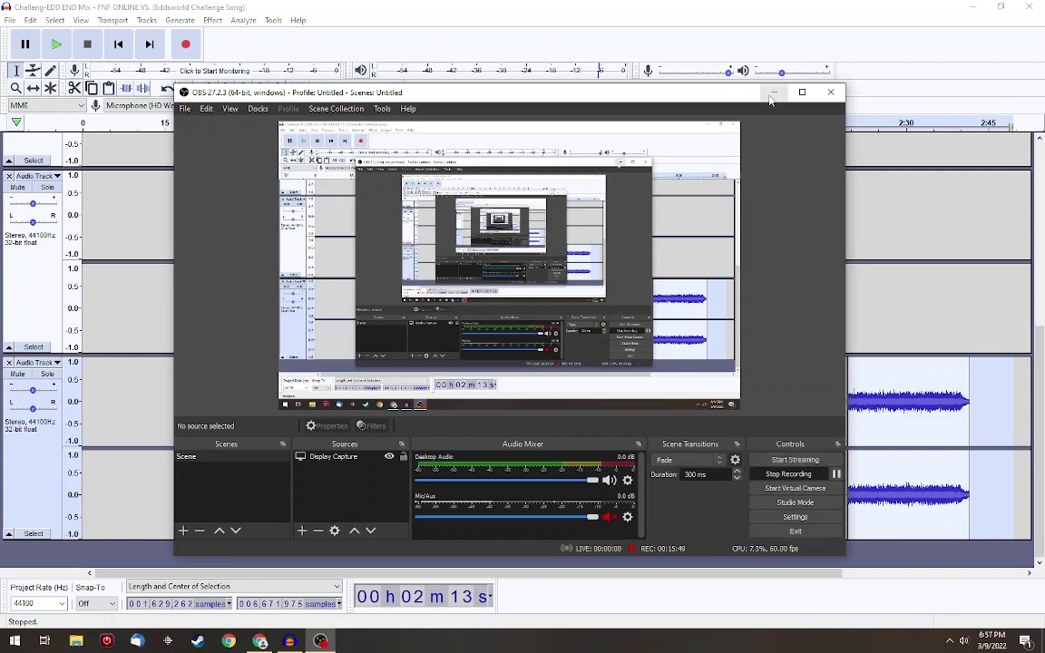
click(771, 95)
Try amplifying the pitch-shifted clip by -6.6 dB and play the mix from about 2:13 to 2:28
click(62, 48)
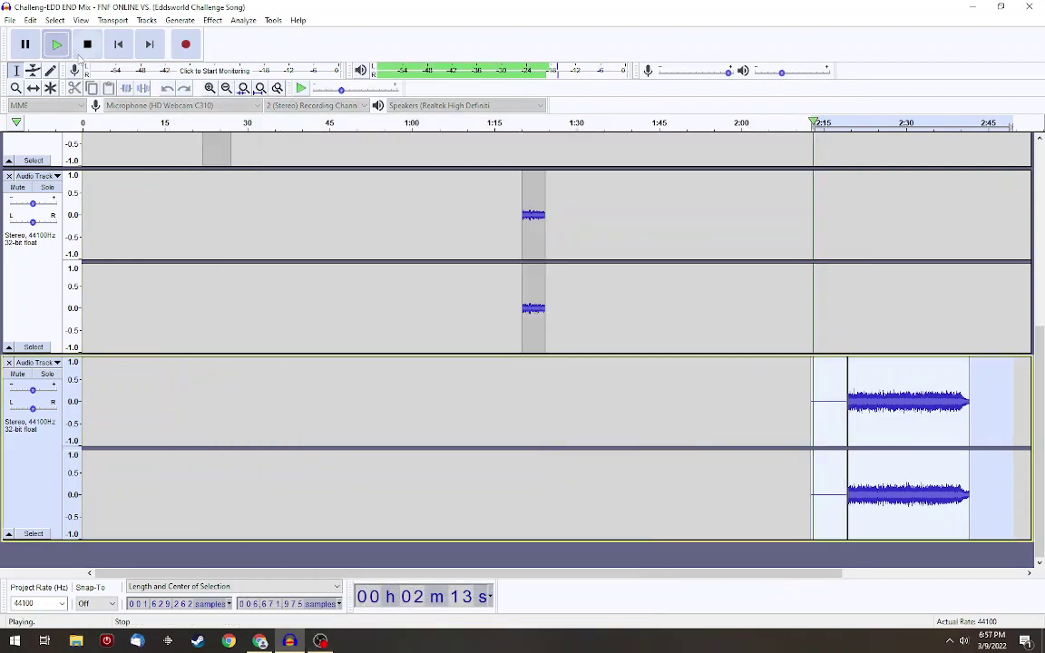
click(213, 19)
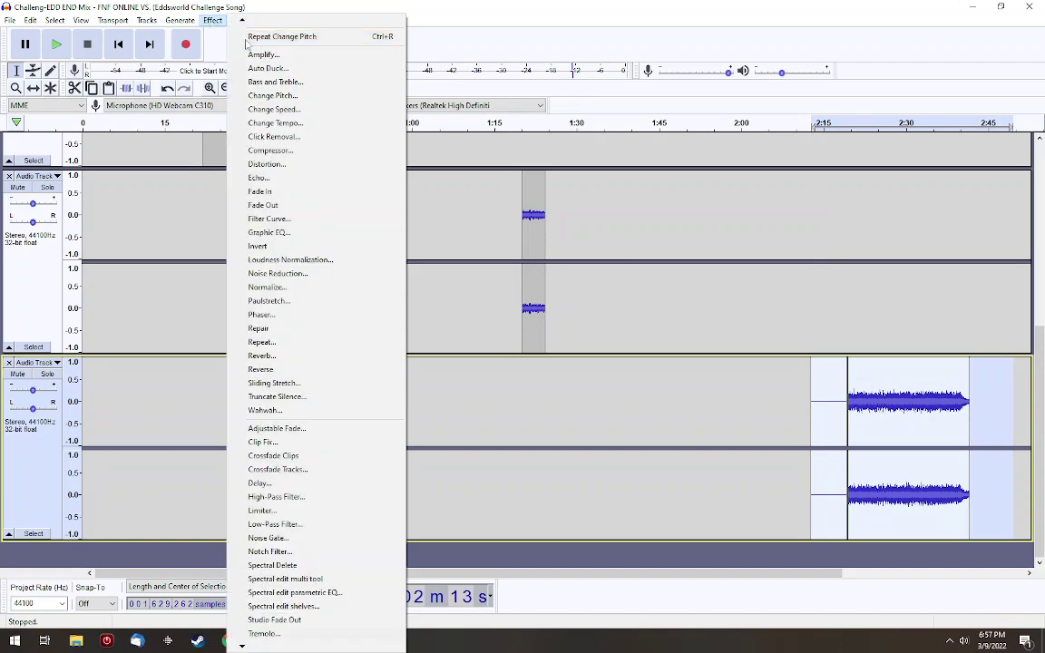
click(326, 47)
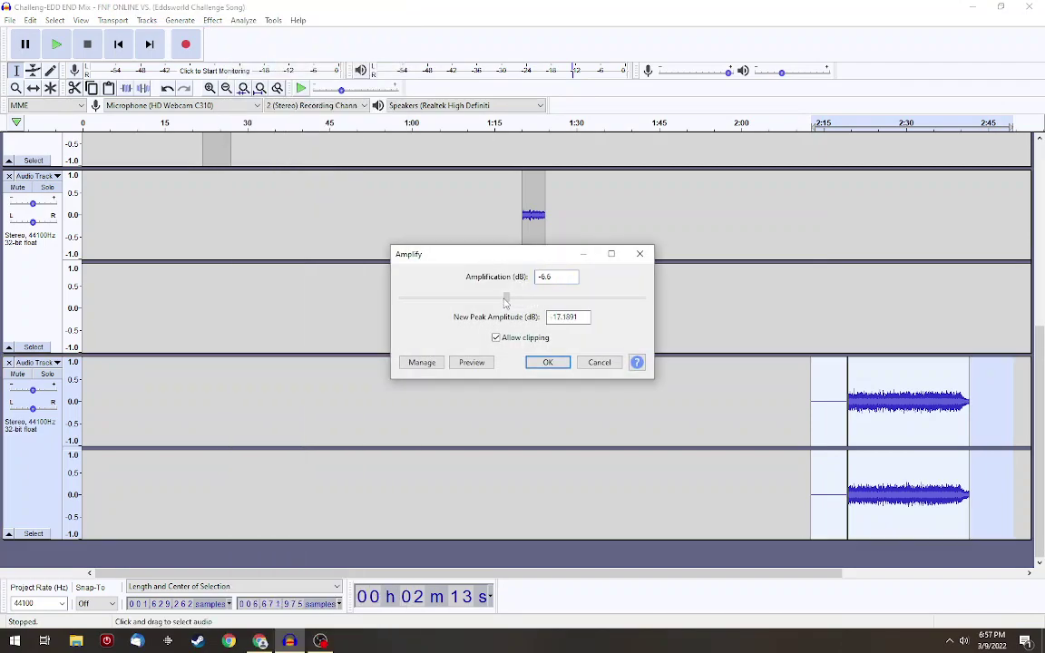
click(545, 363)
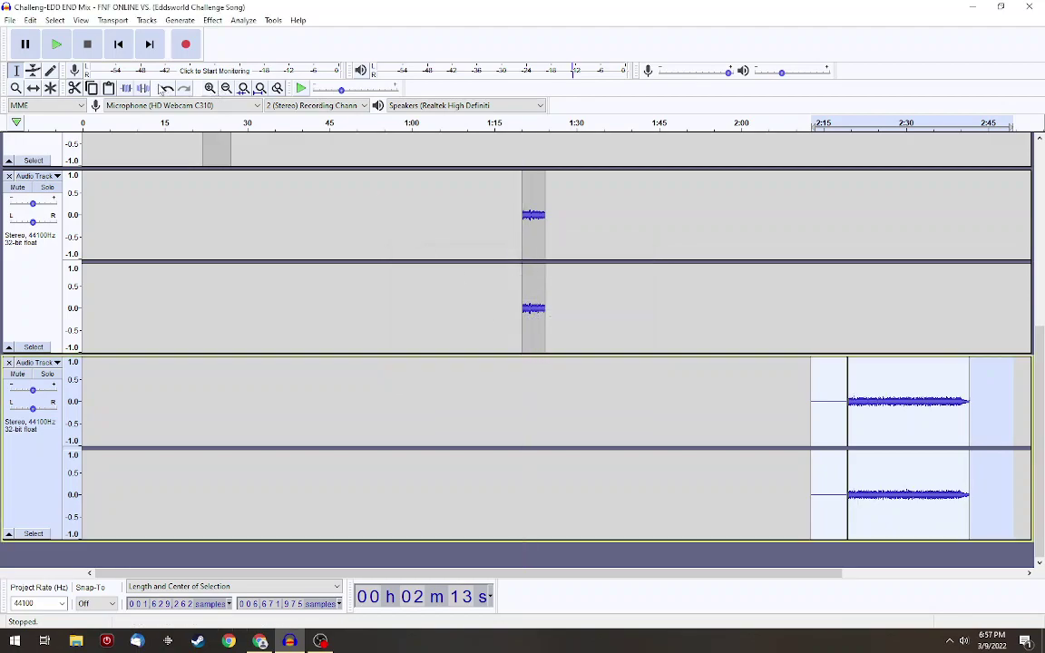
click(62, 46)
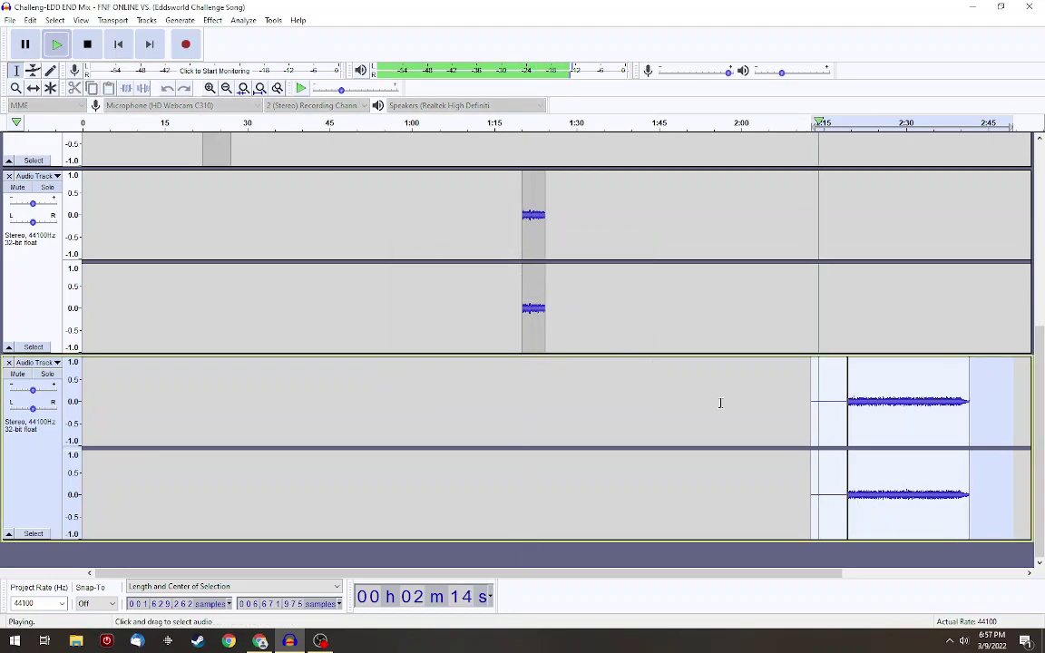
scroll(771, 396, up, 4)
scroll(845, 380, down, 5)
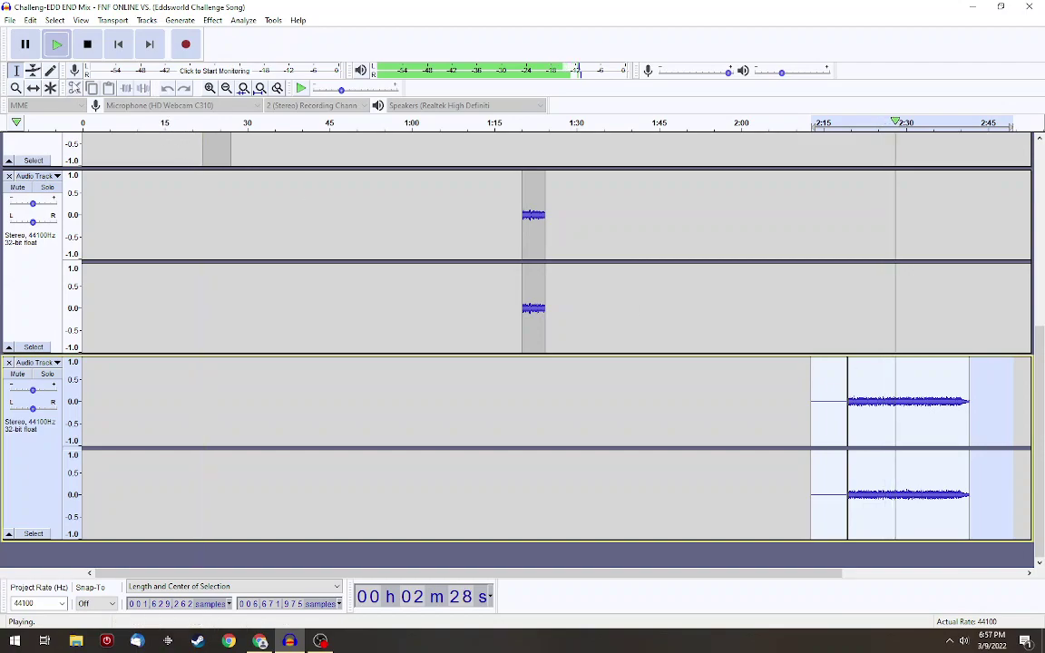
click(88, 46)
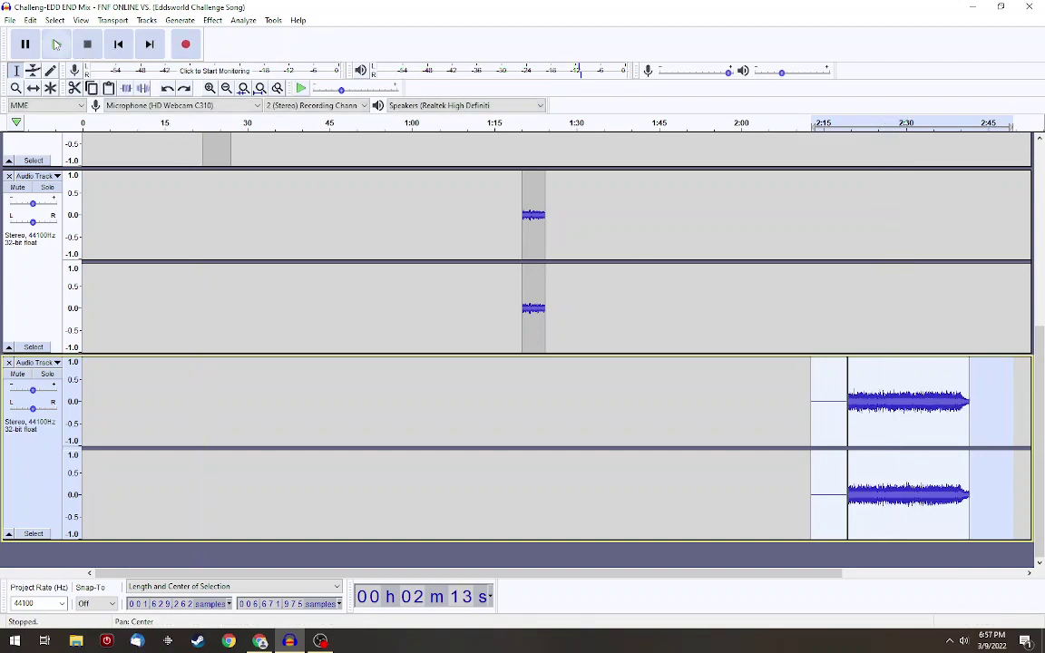
Play the mix with the pitch-shifted layer from about 2:13 to 2:44
key(space)
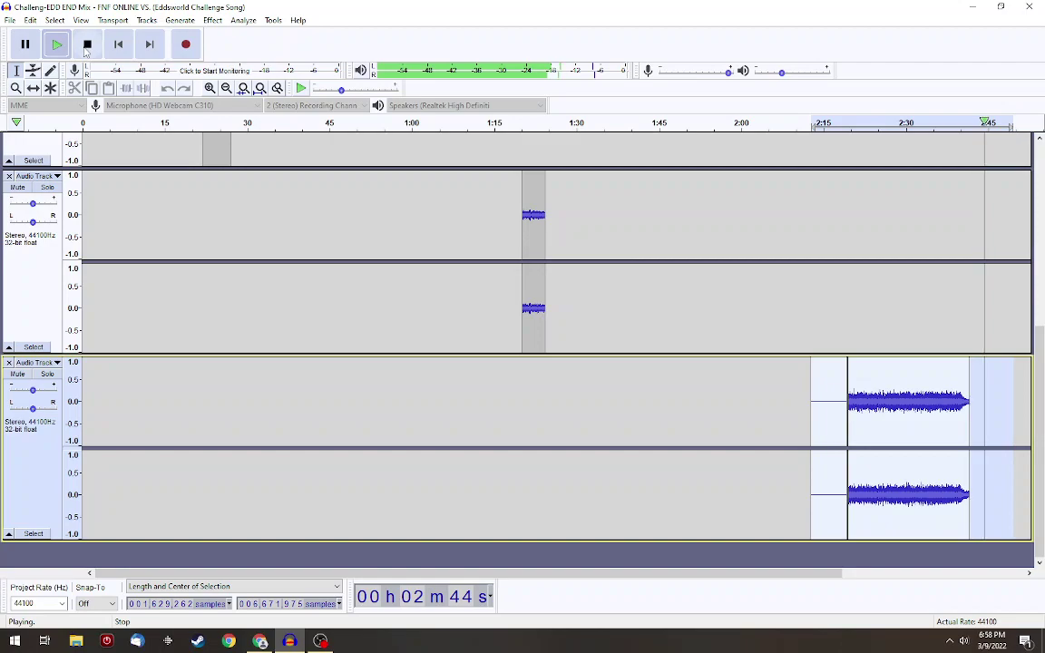
Try lowering the volume of the pitch-shifted clip further with Amplify and play the mix from about 2:13 to 2:42
key(space)
click(214, 20)
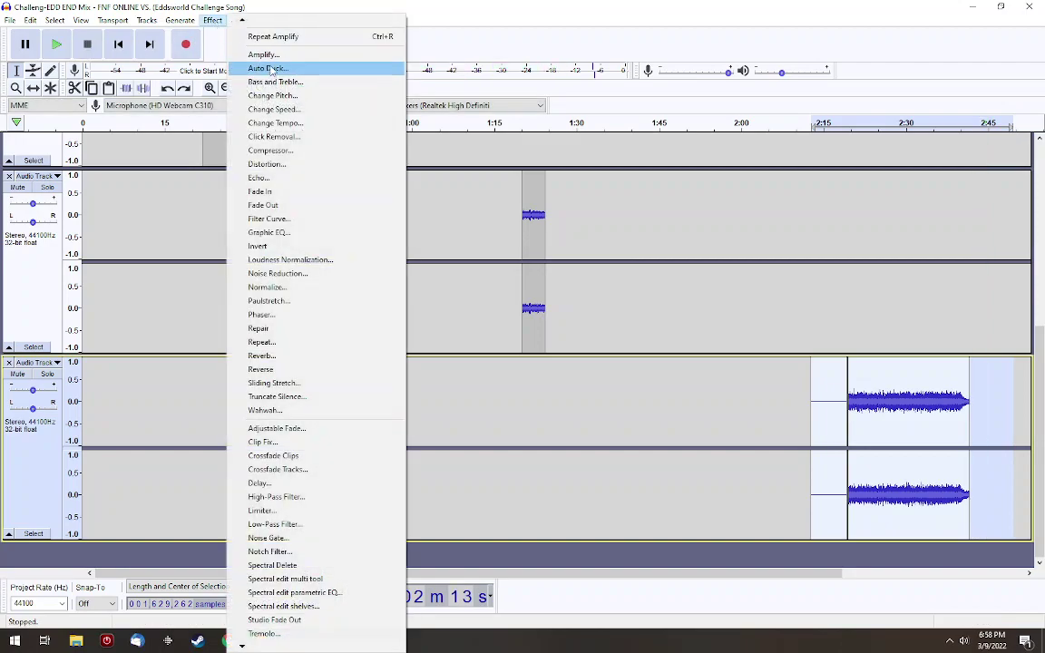
click(238, 52)
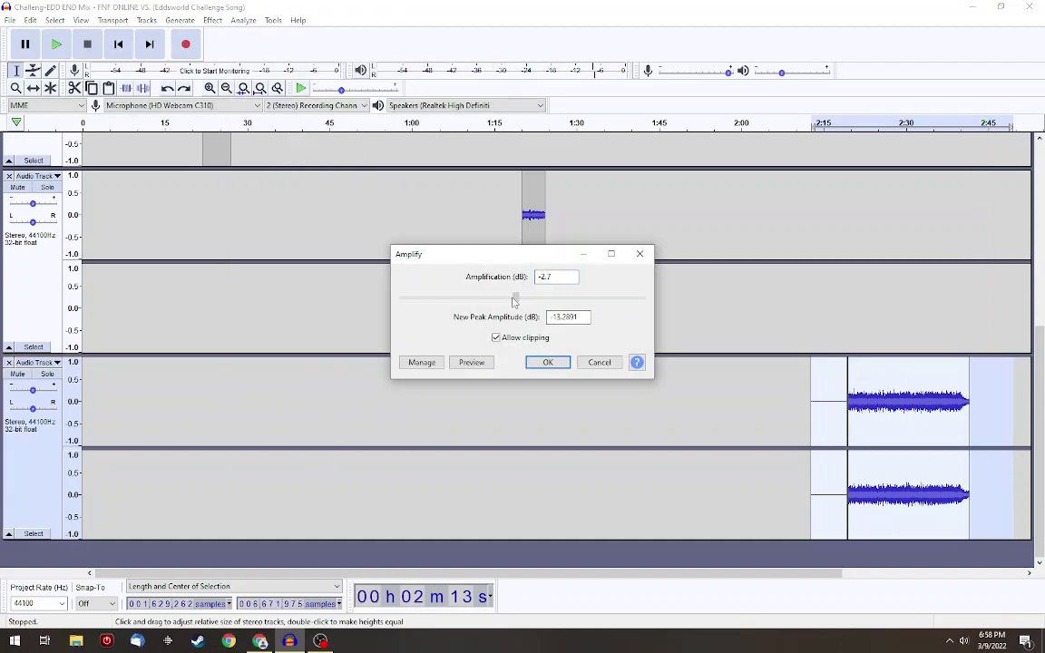
click(547, 366)
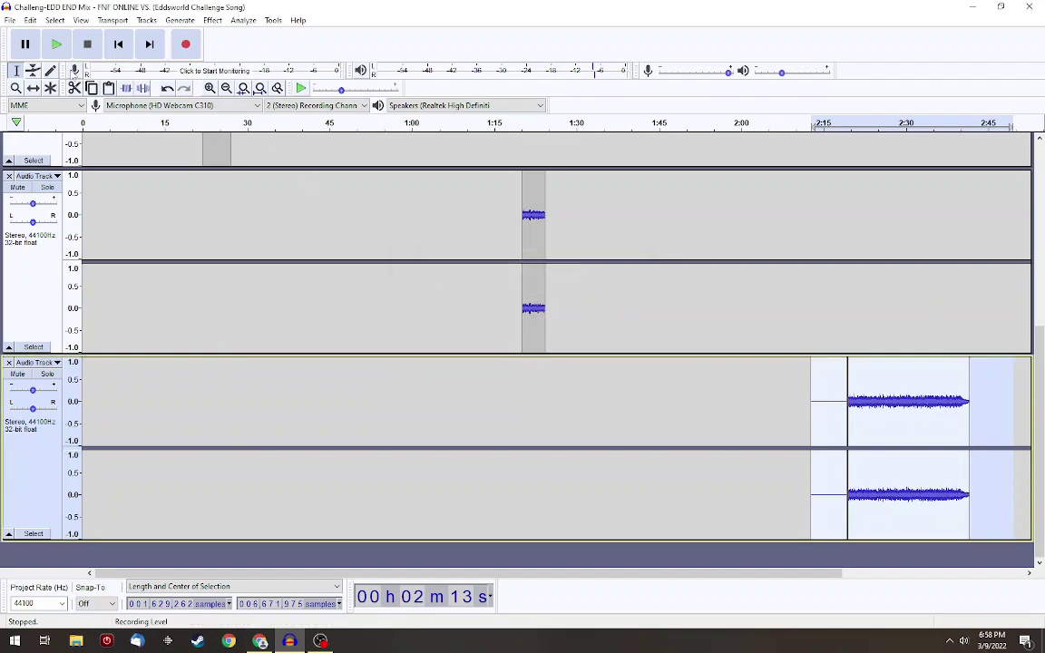
click(56, 48)
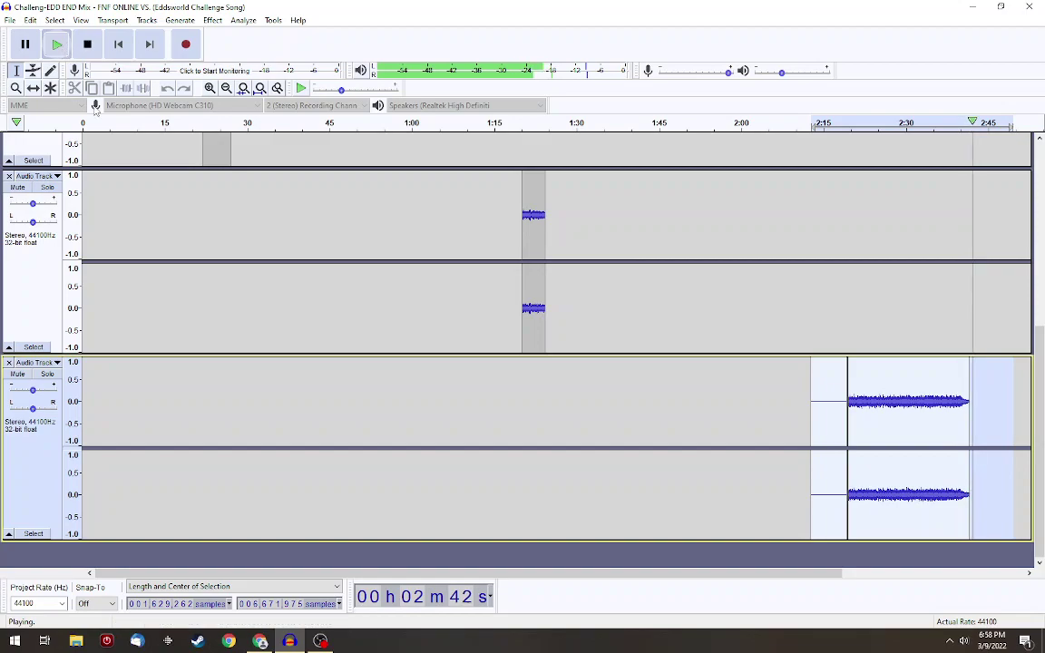
Play the mix from about 2:08 to 2:32, through the layered section
scroll(763, 268, up, 6)
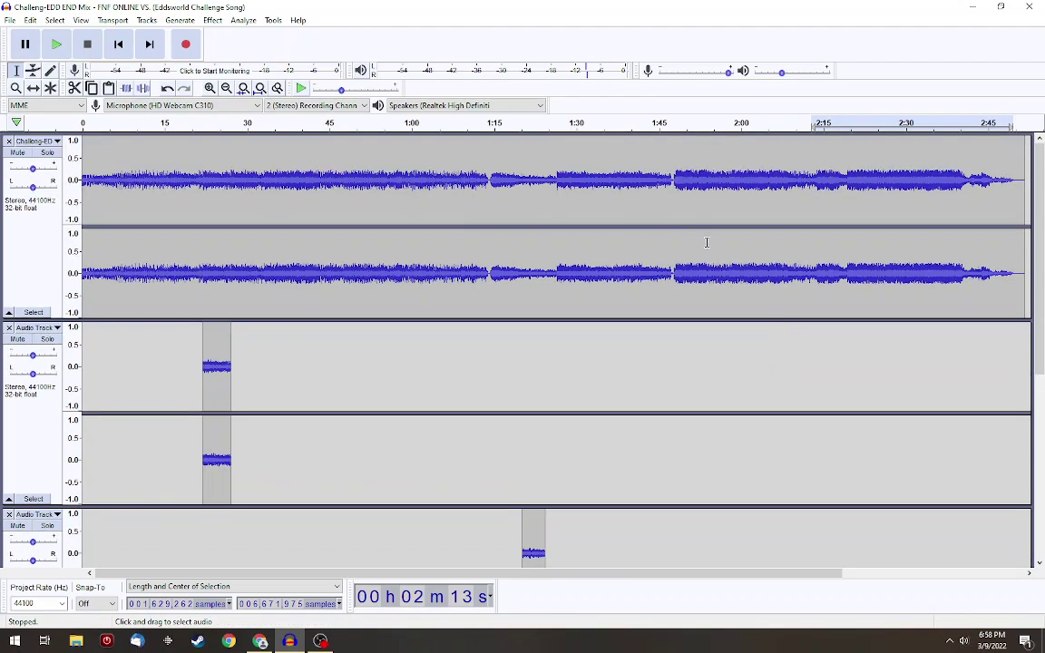
click(707, 181)
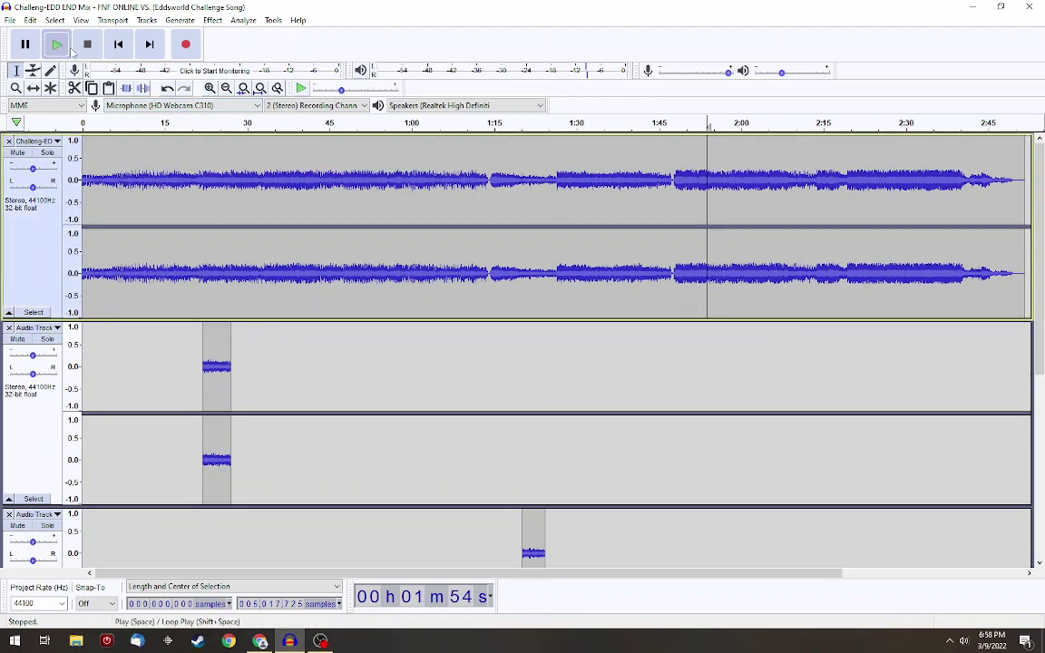
click(57, 44)
click(210, 88)
click(210, 88)
drag(681, 572, 757, 574)
click(58, 45)
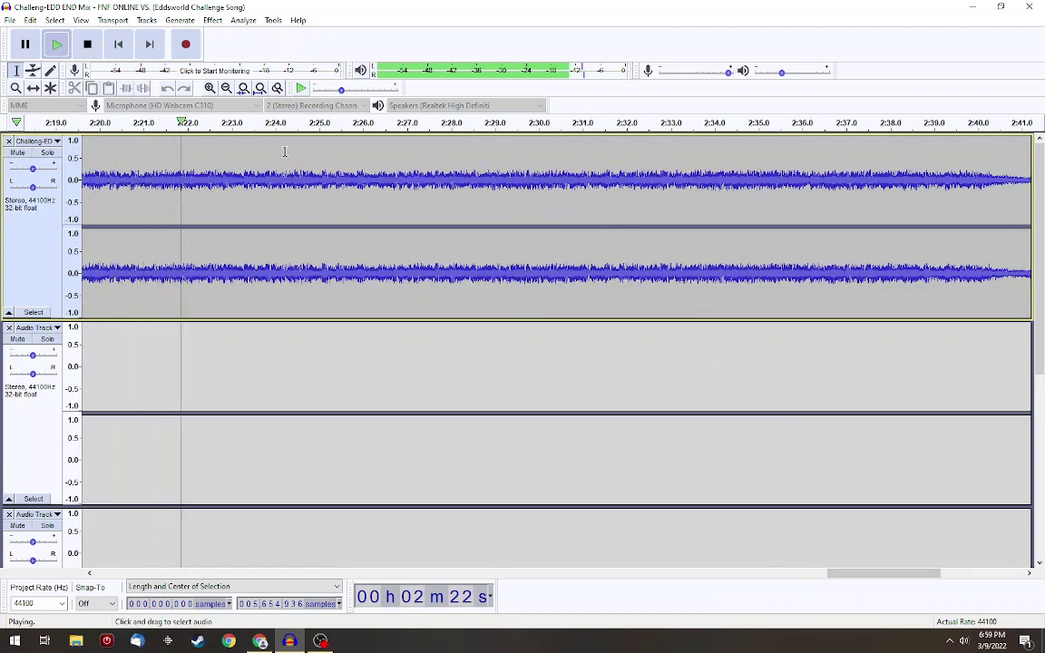
key(ctrl+f)
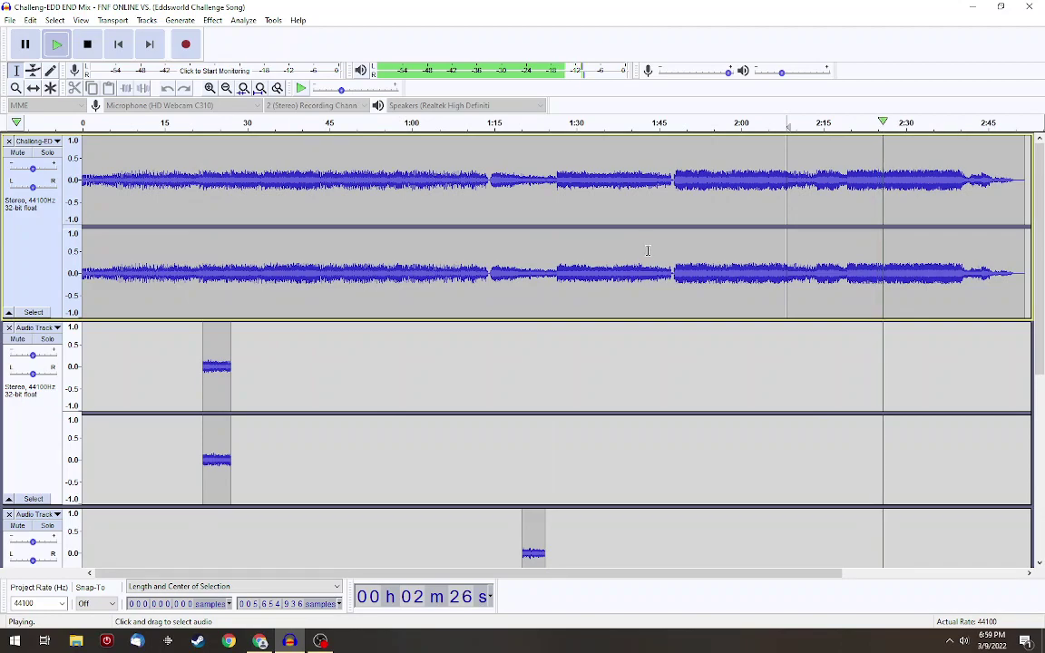
scroll(649, 253, down, 6)
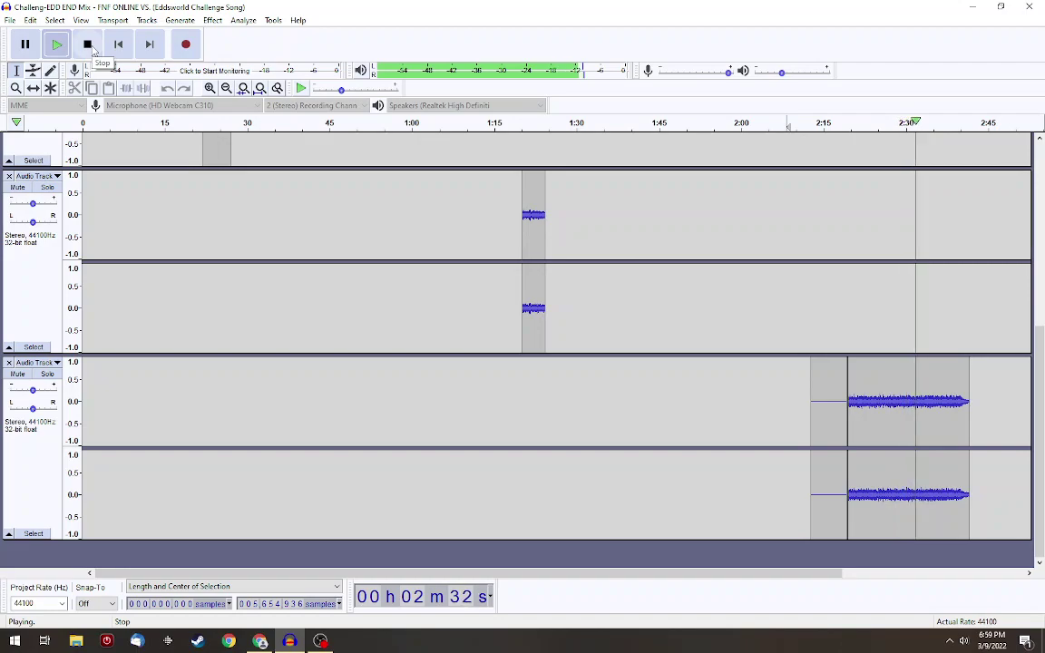
click(88, 45)
Undo the pitch and volume changes on the newest track's clip and lower the restored clip's volume with Amplify
click(713, 393)
key(Delete)
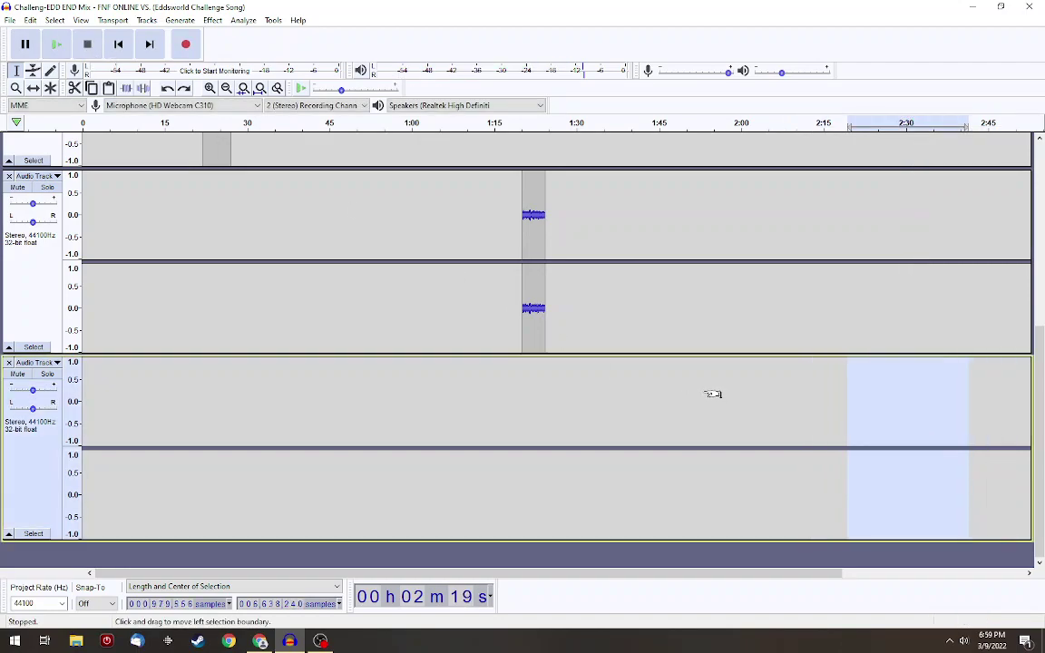
key(ctrl+z)
click(212, 19)
click(236, 51)
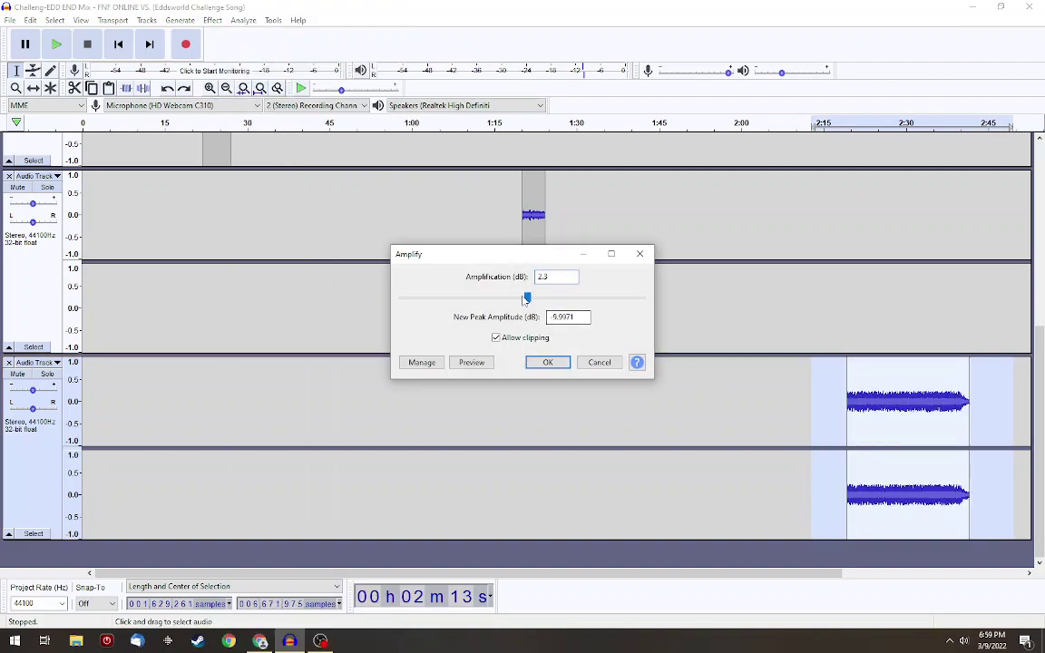
click(548, 362)
Apply Bass and Treble to the clip with bass 0.0 dB, treble 10.0 dB and volume 1.0 dB while previewing it
click(212, 20)
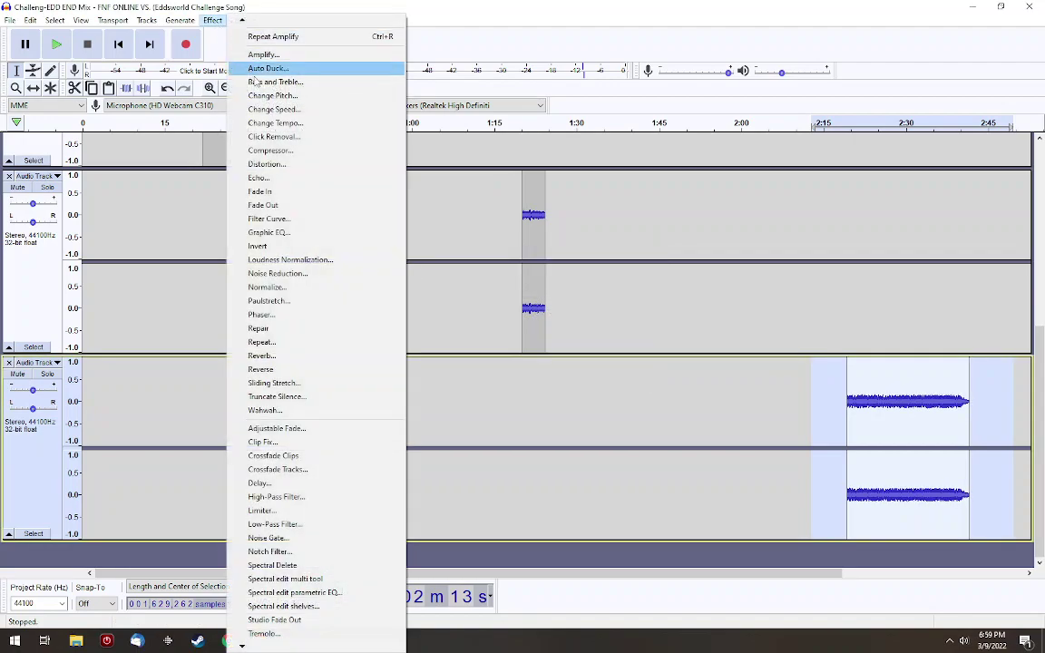
click(238, 70)
click(397, 381)
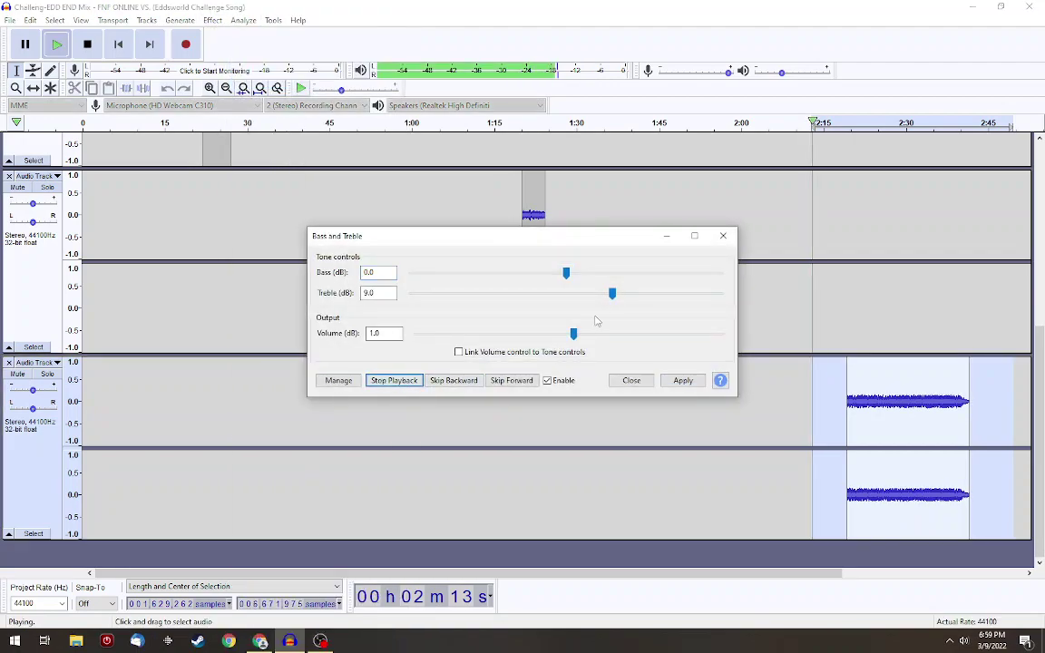
mouse_move(566, 272)
mouse_down()
mouse_move(557, 274)
mouse_move(566, 273)
mouse_up()
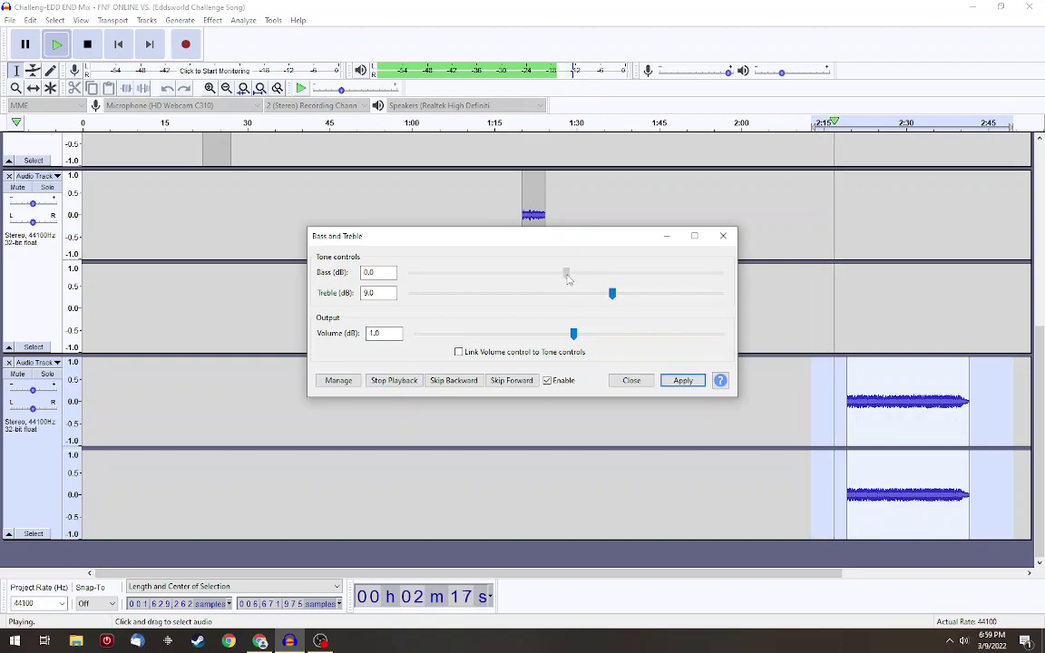
click(613, 295)
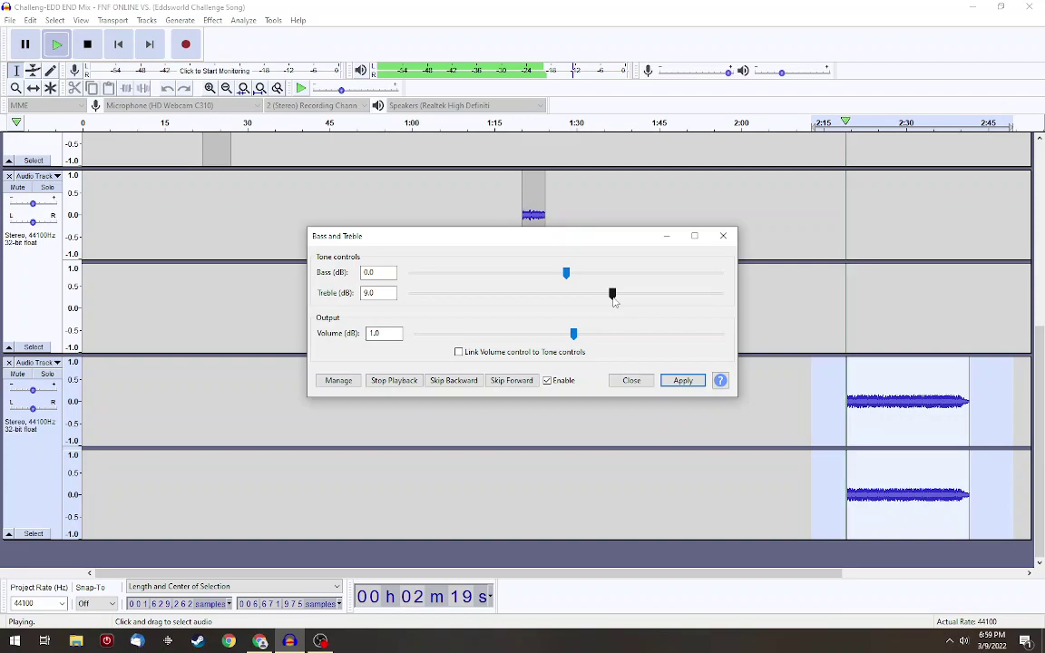
mouse_move(617, 299)
mouse_down()
mouse_move(511, 301)
mouse_move(622, 296)
mouse_up()
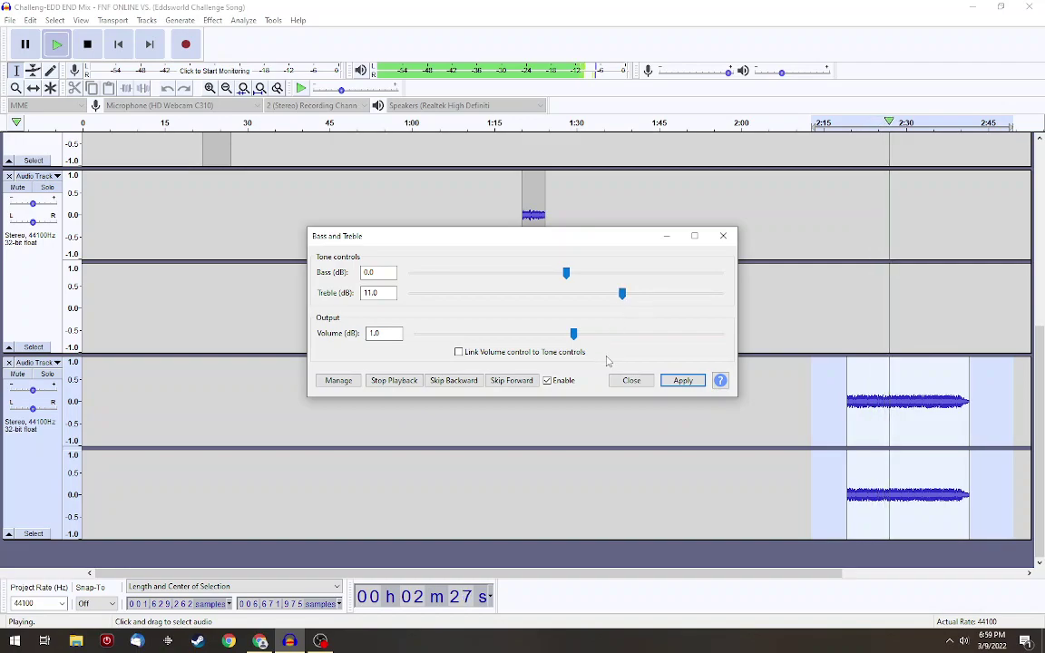
drag(623, 295, 565, 273)
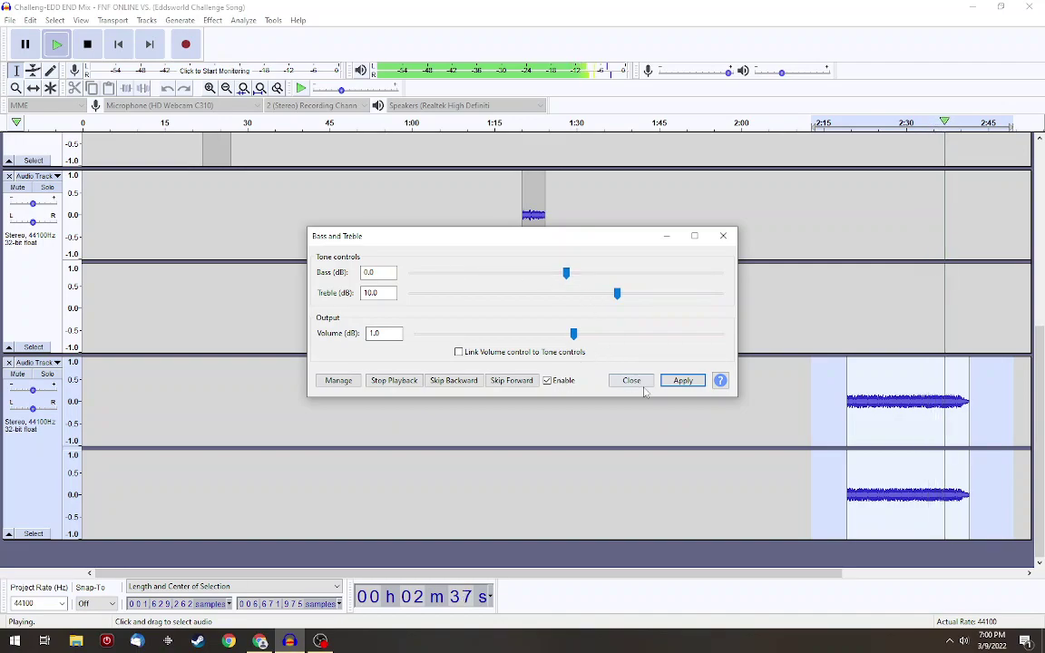
click(683, 380)
Play the mix with the treble-boosted layer from about 2:08 to 2:42
scroll(815, 352, up, 3)
scroll(807, 351, down, 5)
click(785, 401)
click(56, 44)
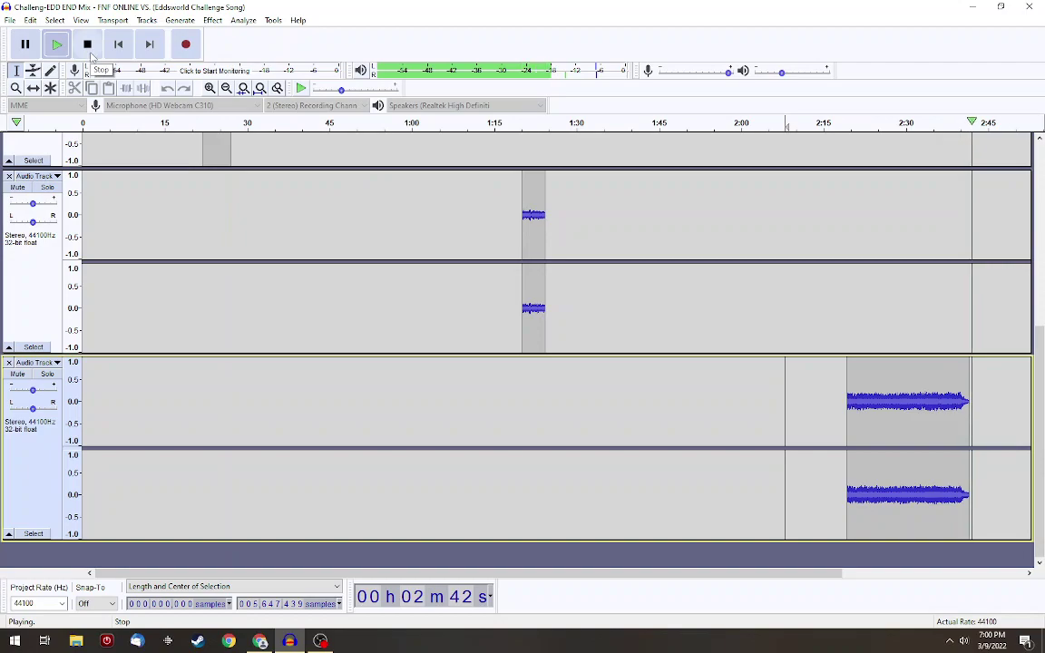
click(87, 44)
Apply Reverb with the Vocal II factory preset to the newest track's clip and play the mix from 2:19
drag(980, 460, 856, 431)
drag(982, 427, 960, 429)
click(212, 20)
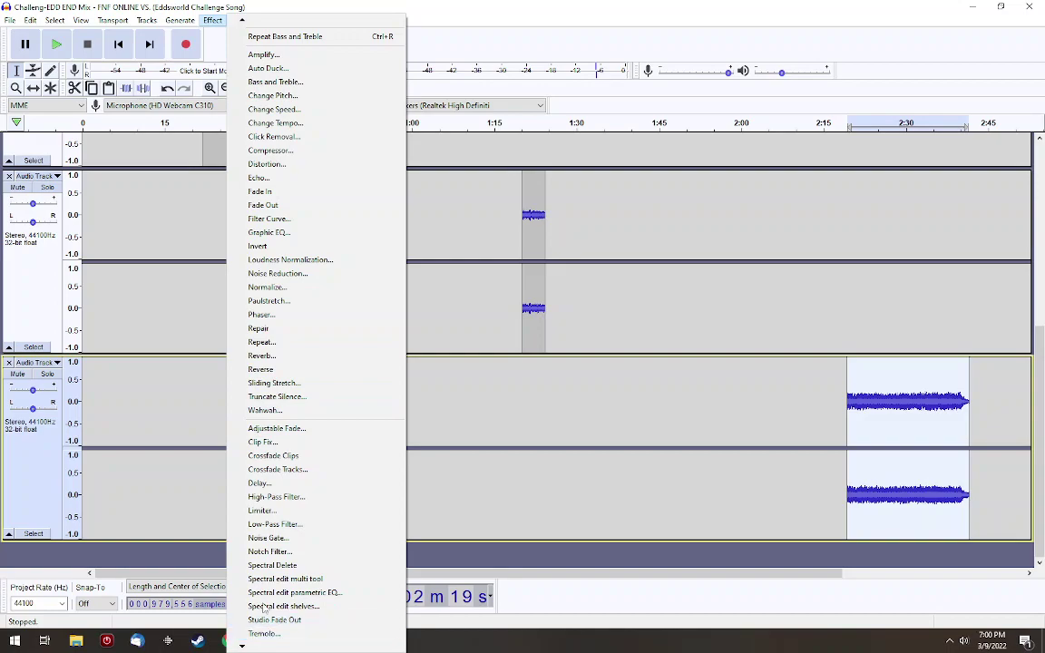
click(277, 368)
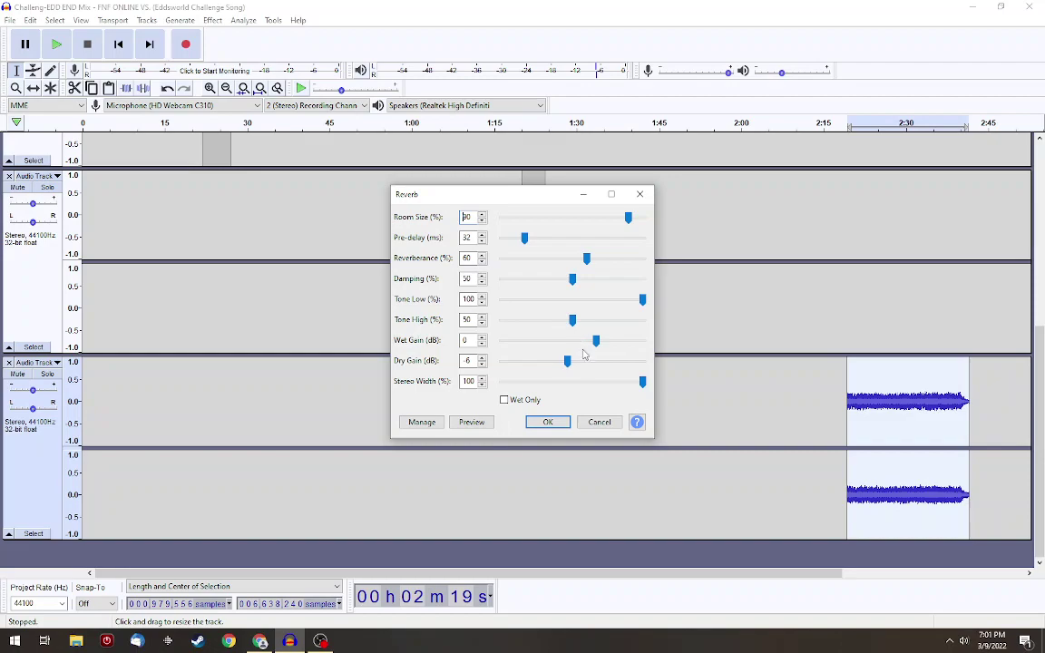
click(422, 421)
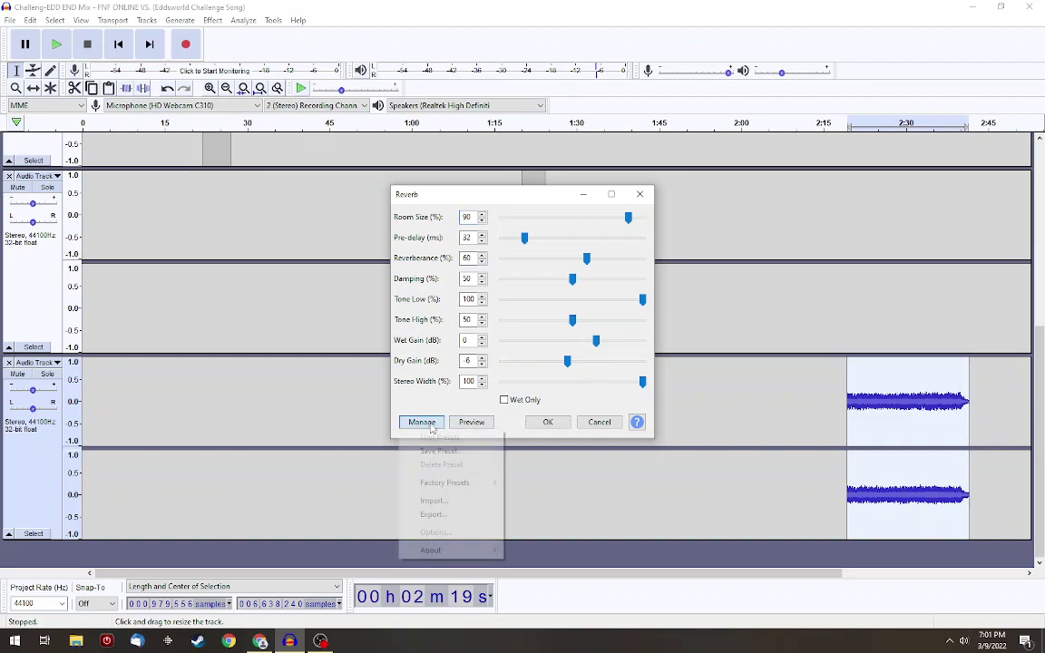
mouse_move(453, 482)
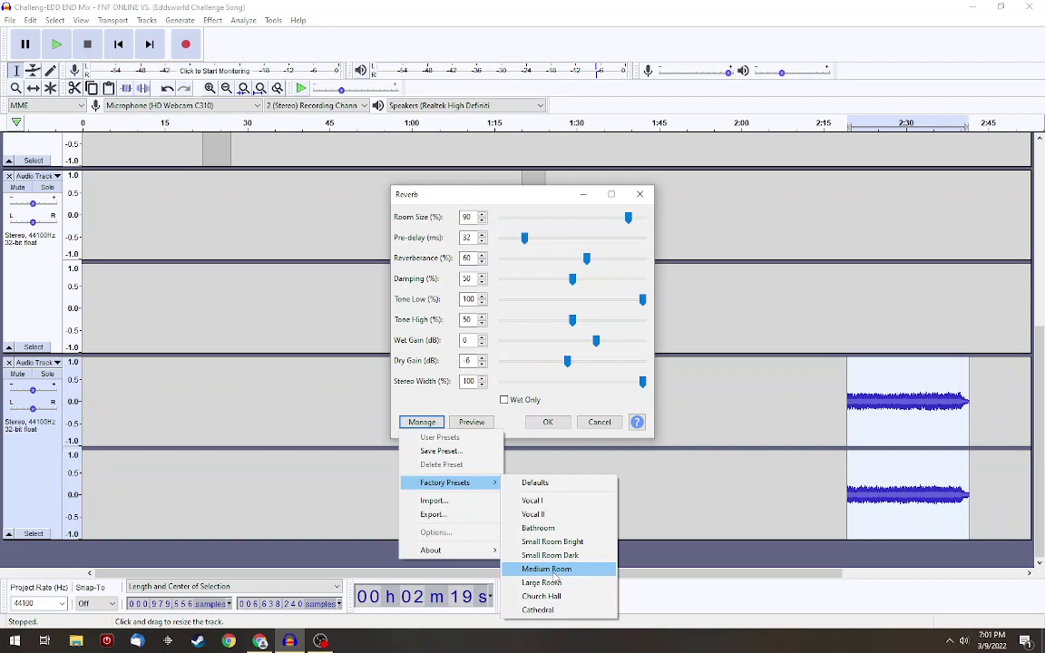
click(554, 514)
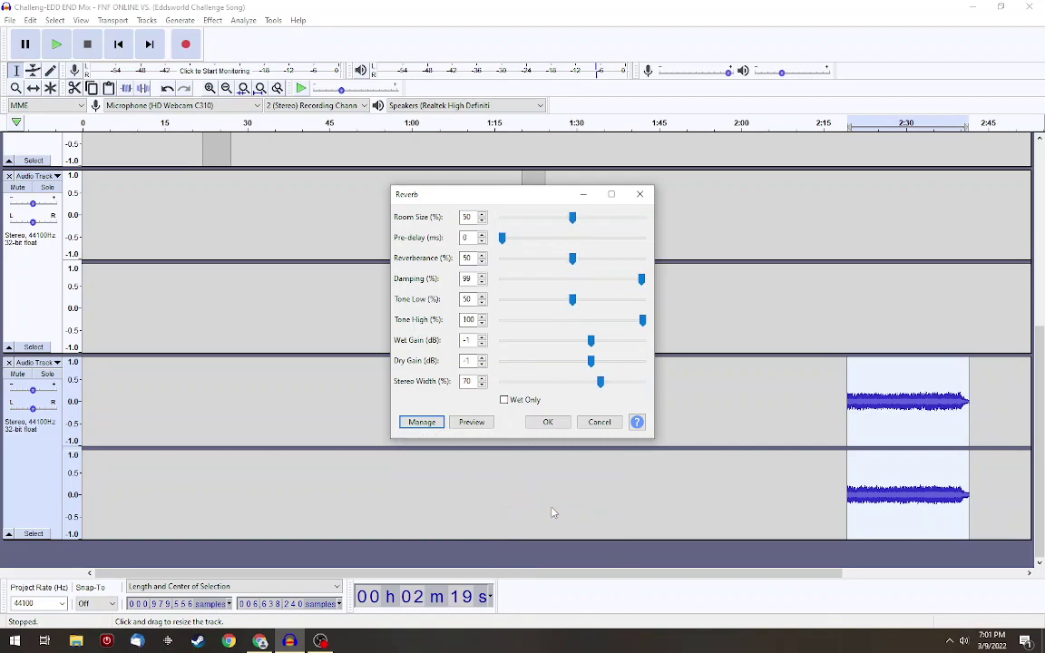
click(547, 424)
click(57, 49)
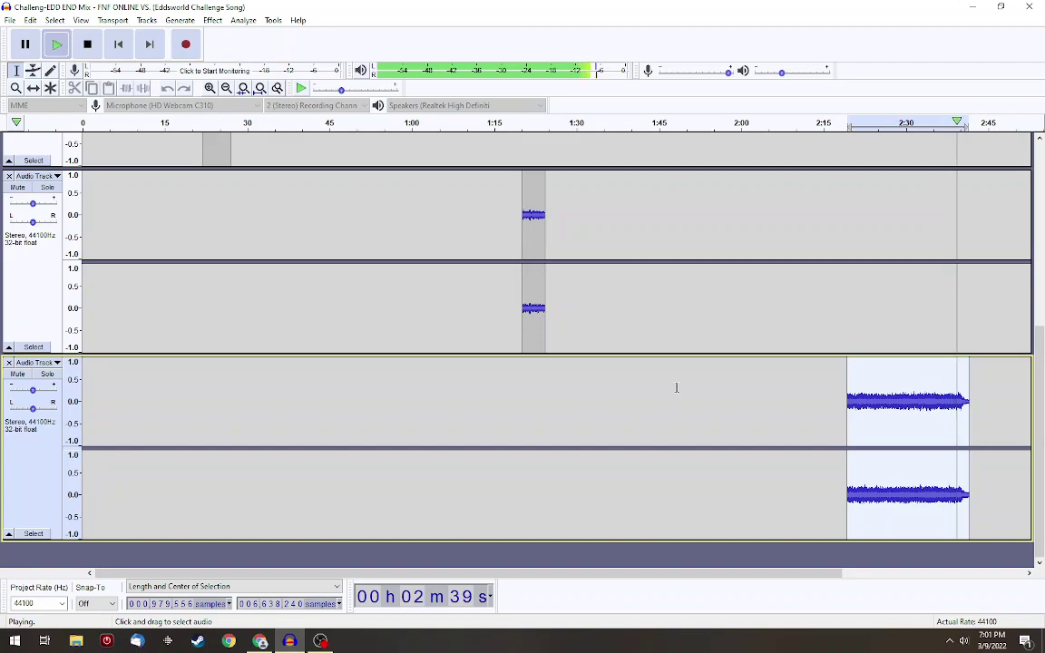
click(87, 43)
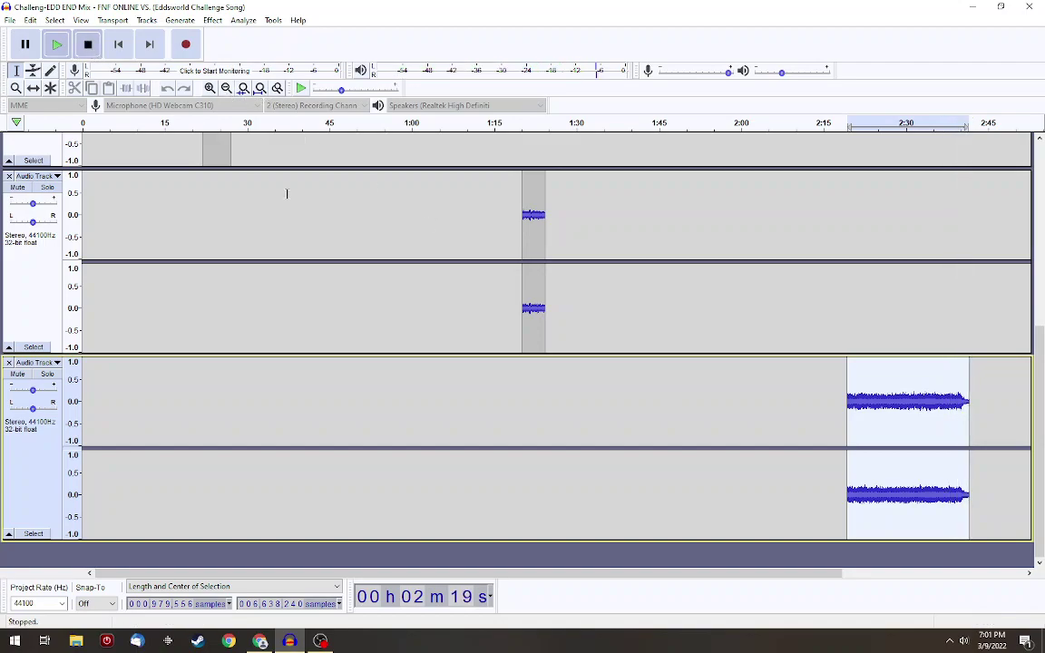
Select the entire main song track and apply Reverb with the Vocal I factory preset
scroll(846, 416, up, 5)
drag(1025, 265, 4, 254)
click(212, 20)
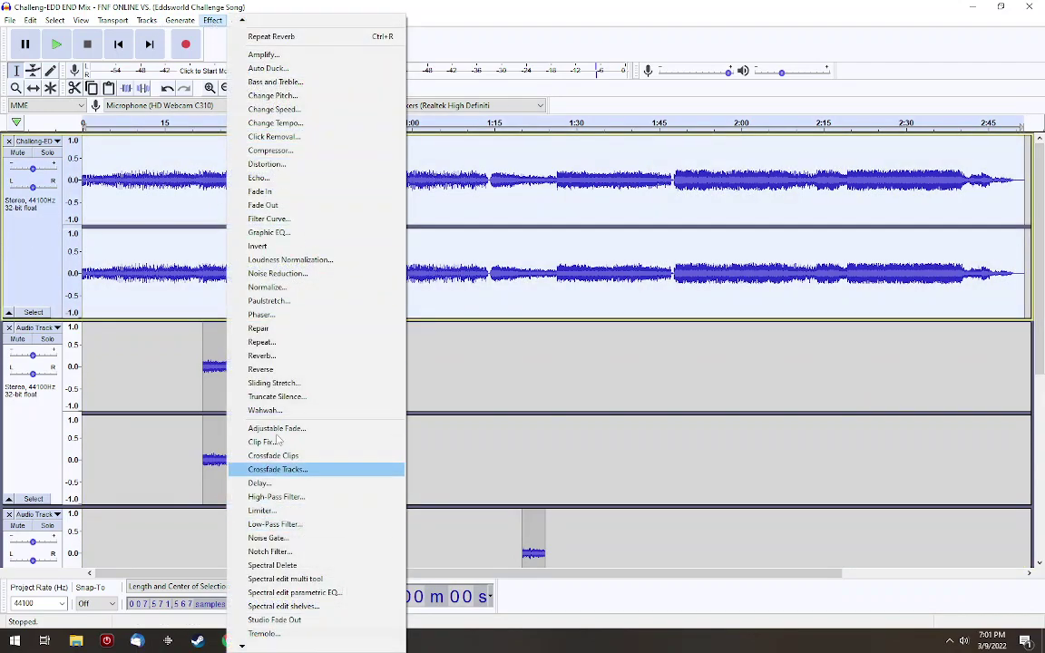
click(262, 355)
click(422, 422)
mouse_move(458, 482)
click(532, 499)
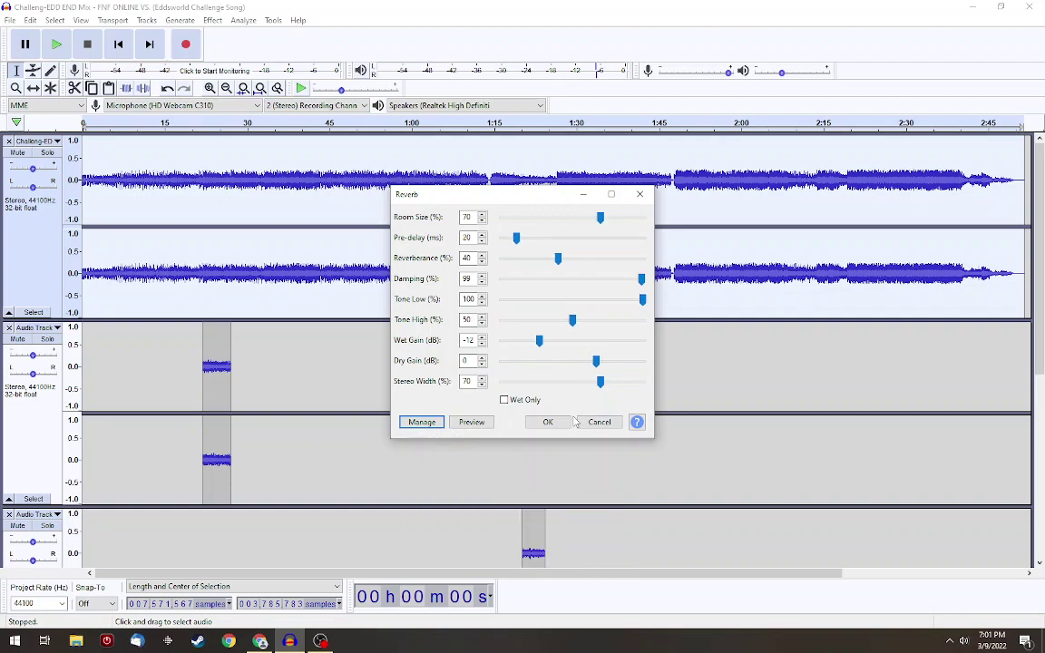
click(548, 422)
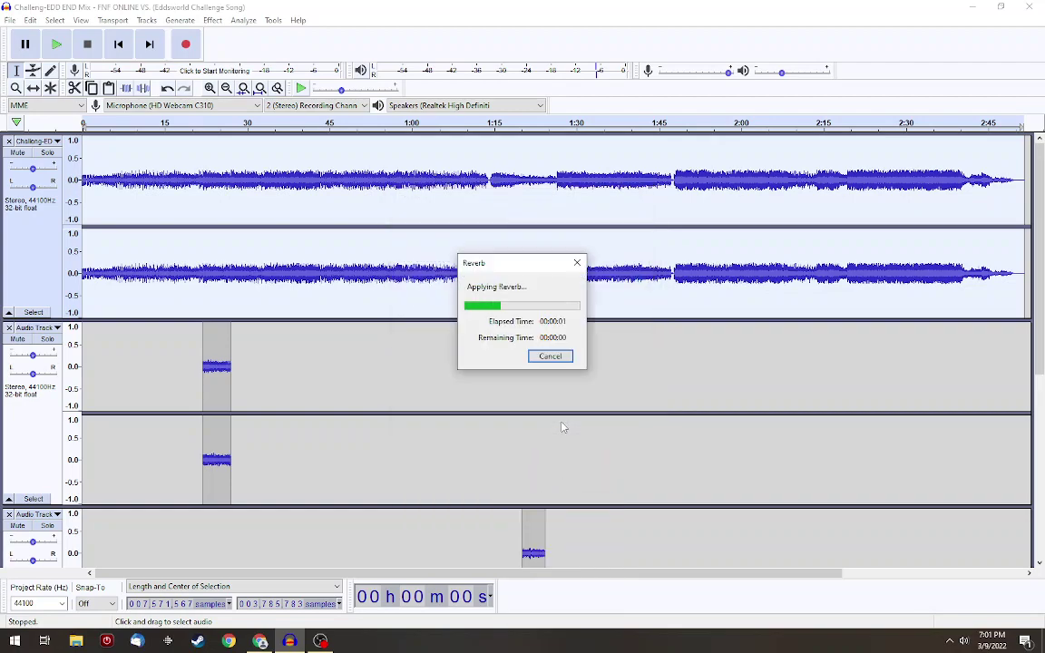
Play the mix from the start to about 1:52, and again from about 1:46 to 2:49
click(57, 44)
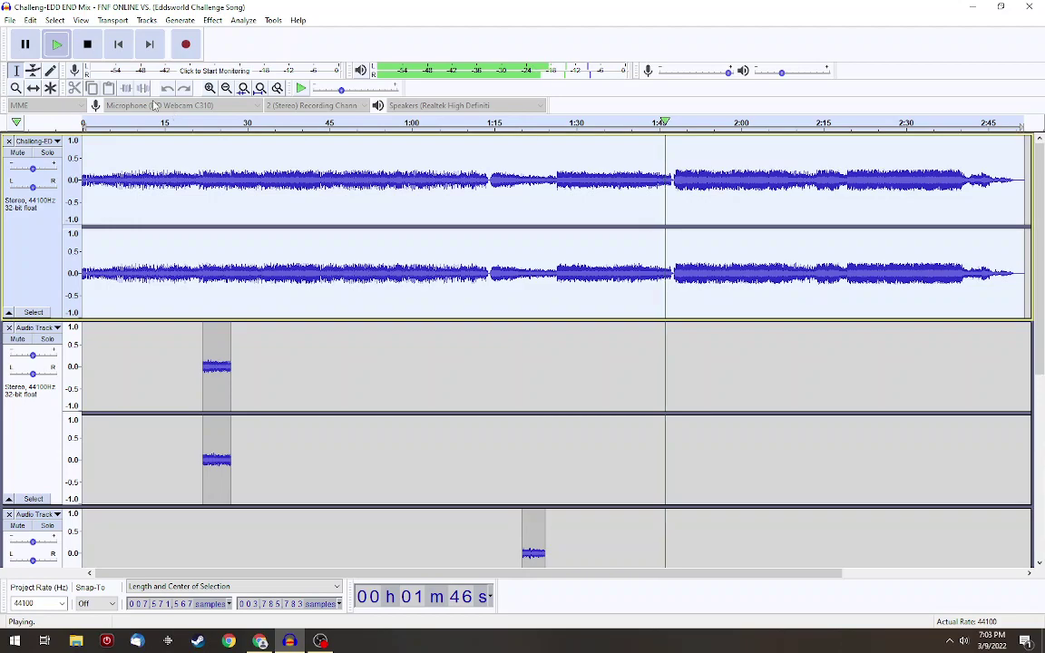
click(320, 642)
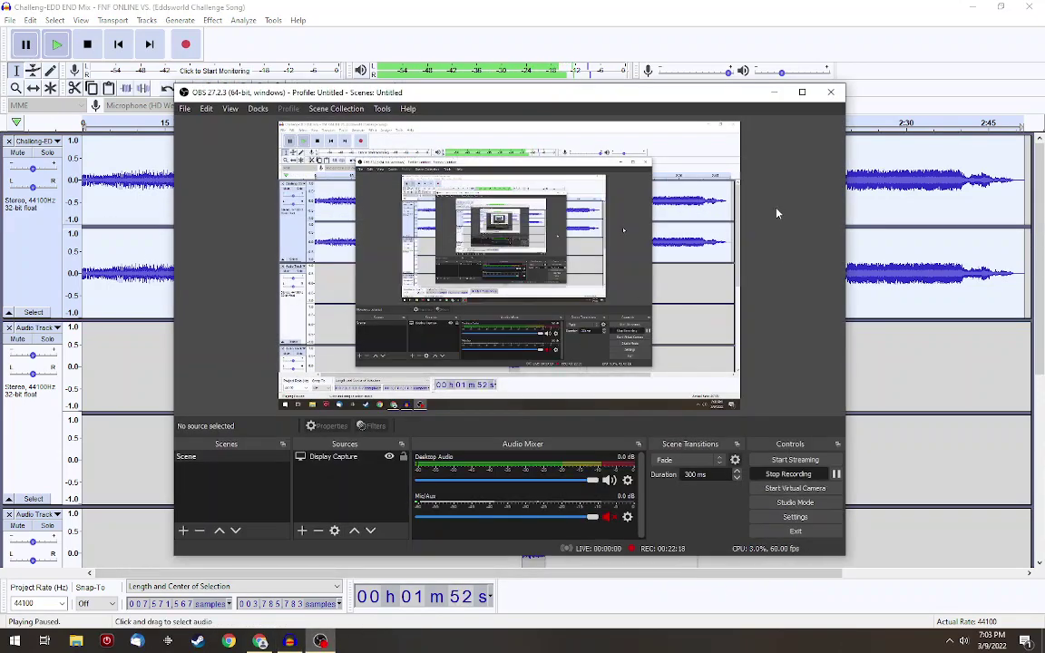
click(774, 94)
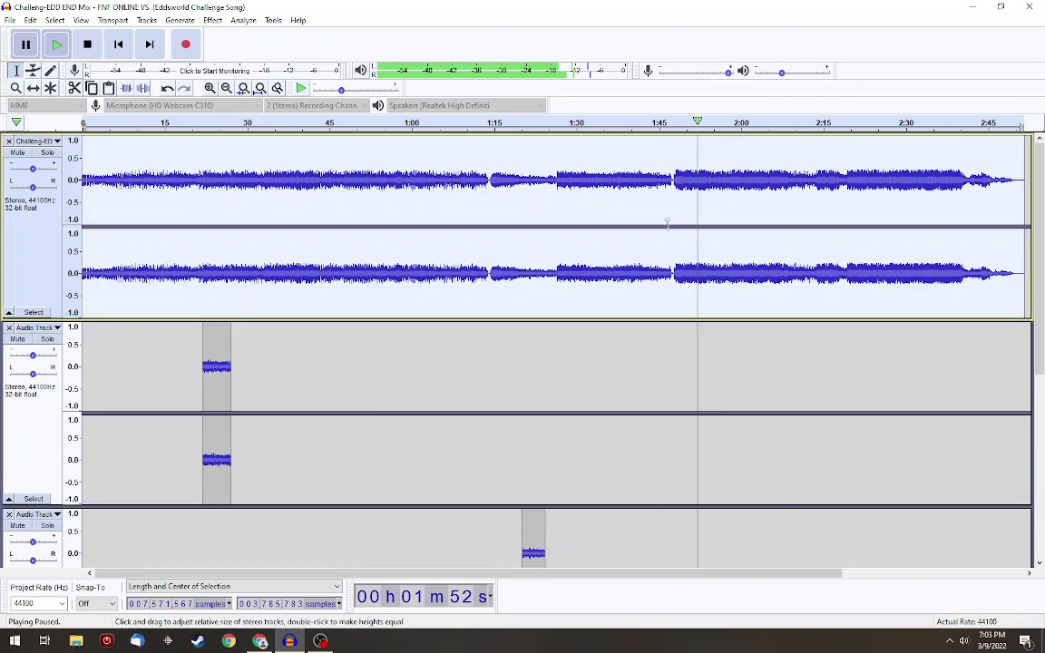
click(665, 216)
click(57, 44)
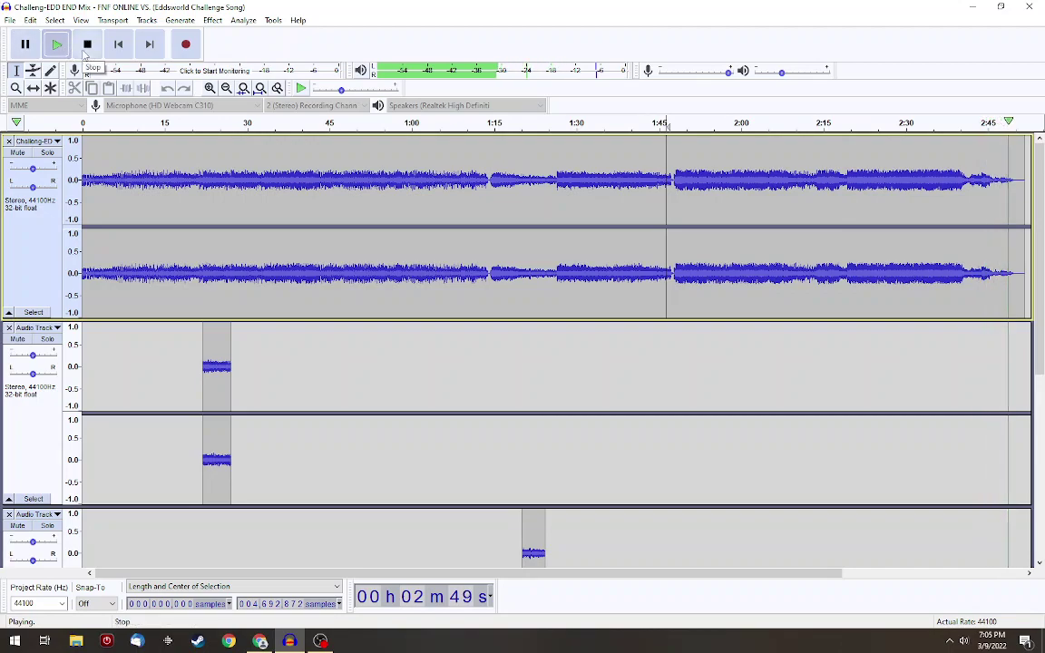
click(86, 50)
Try lowering the volume of the 2:19 to 2:42 section on all tracks with Amplify at -5.0 dB
scroll(907, 435, down, 3)
scroll(935, 453, down, 2)
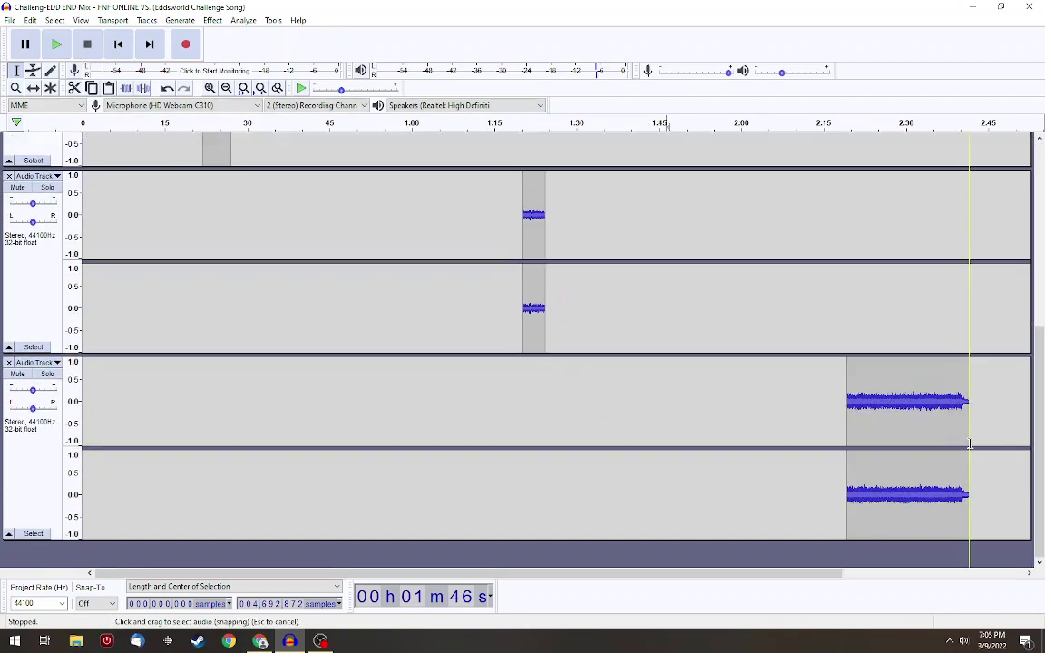
drag(969, 443, 850, 91)
scroll(850, 207, up, 4)
drag(850, 208, 844, 214)
drag(842, 213, 845, 213)
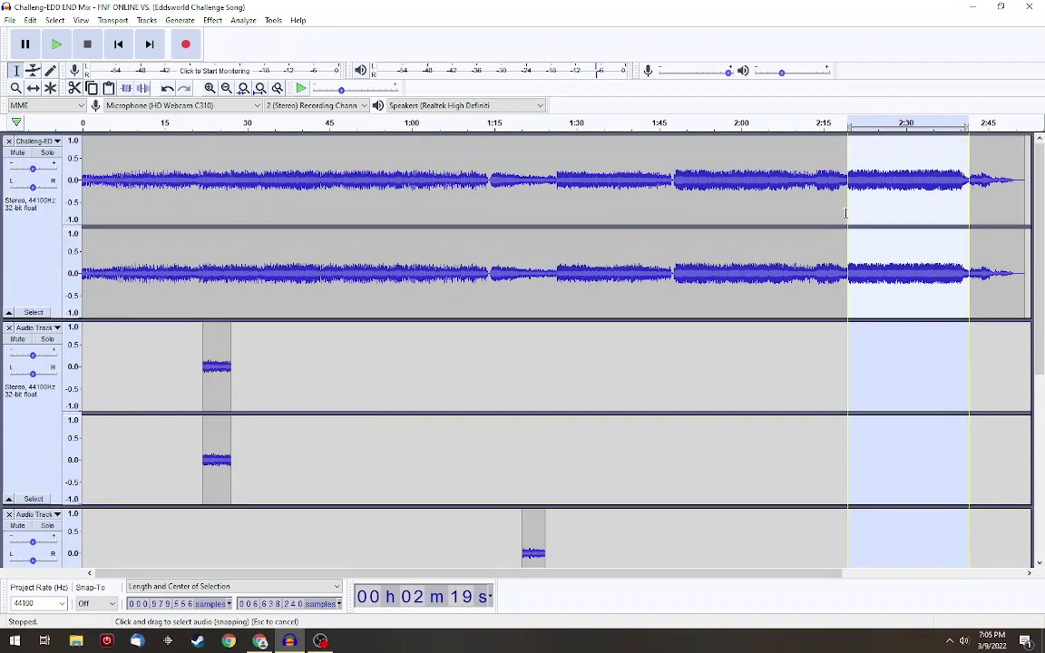
click(212, 20)
click(372, 53)
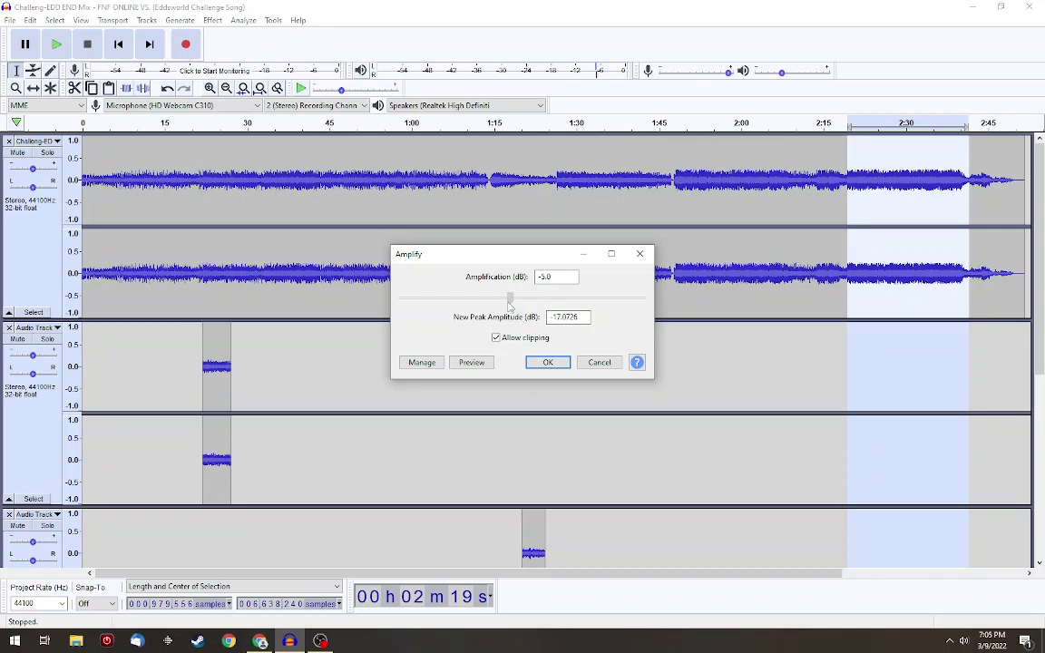
click(544, 363)
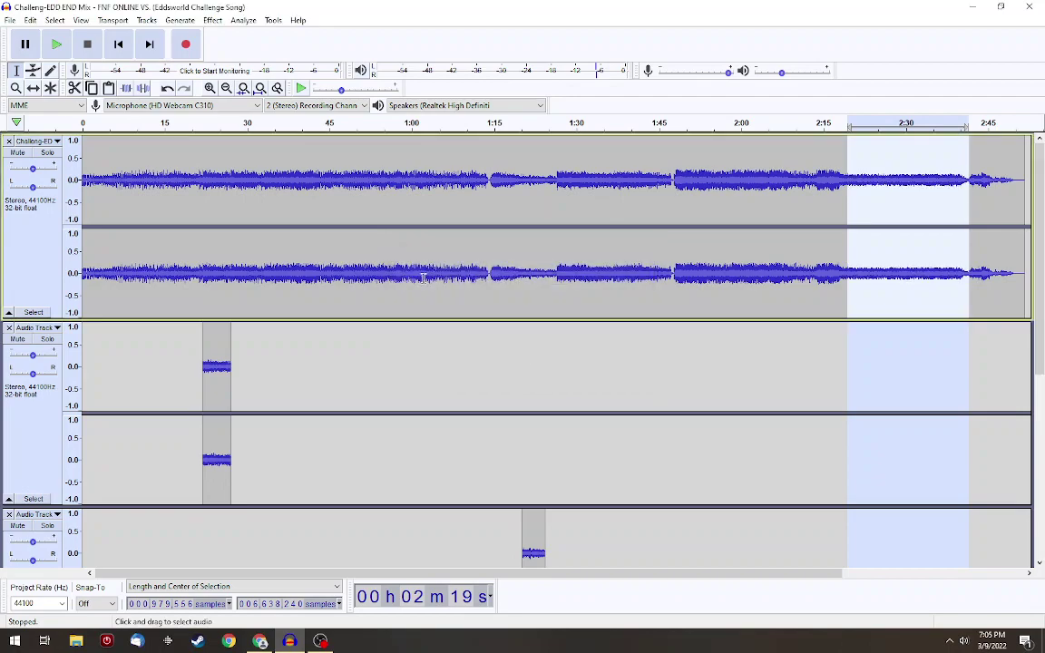
Play the mix from about 2:18 to 2:36
click(838, 190)
click(64, 51)
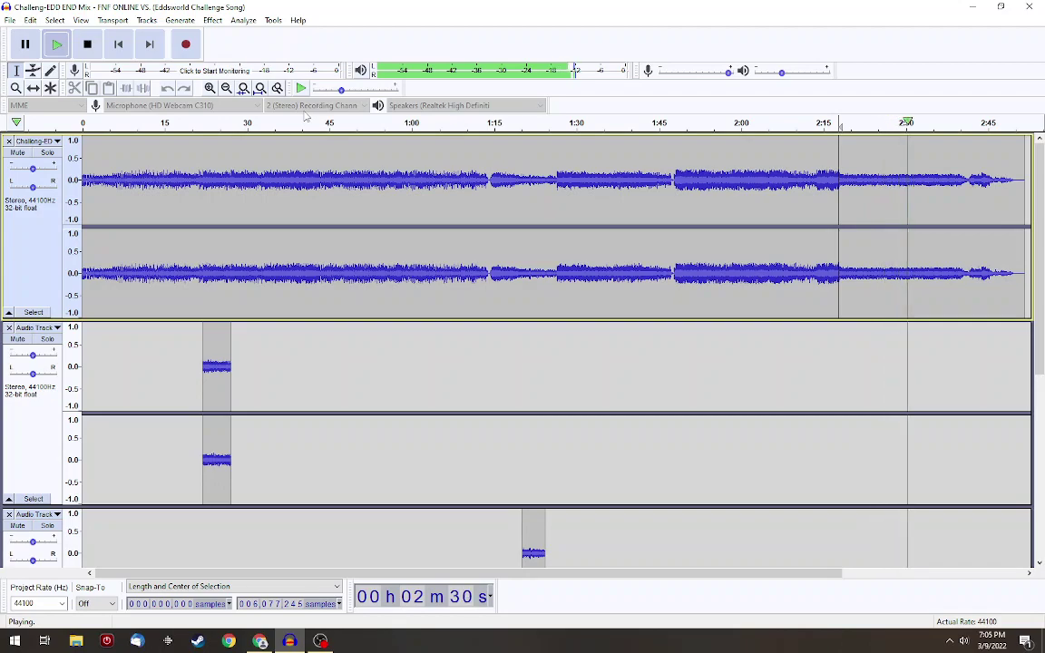
scroll(803, 357, down, 6)
scroll(846, 352, up, 5)
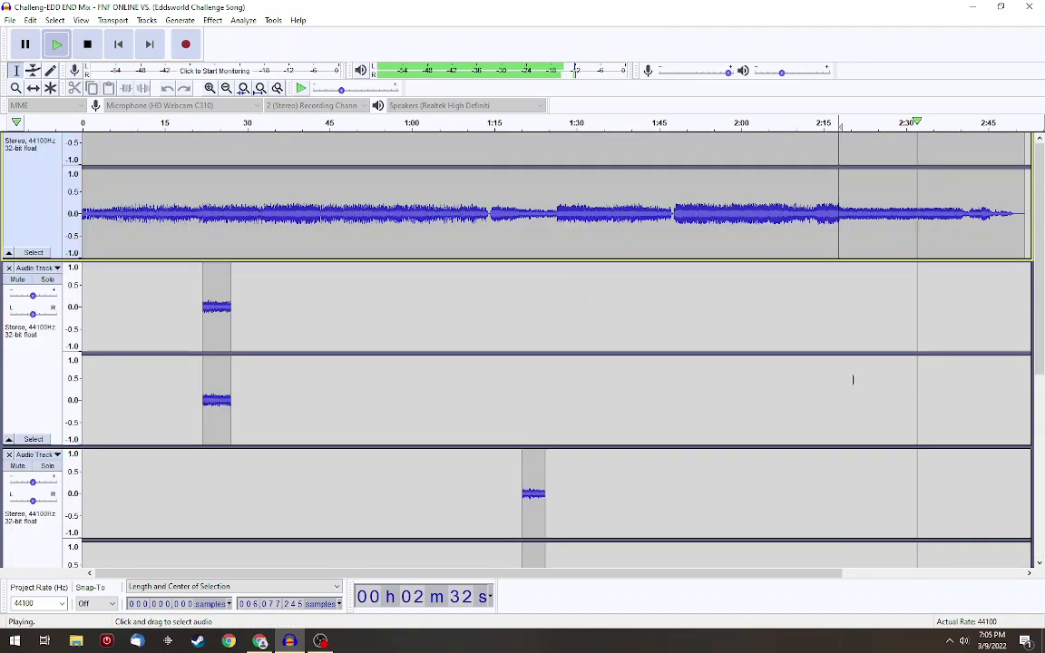
scroll(853, 379, up, 2)
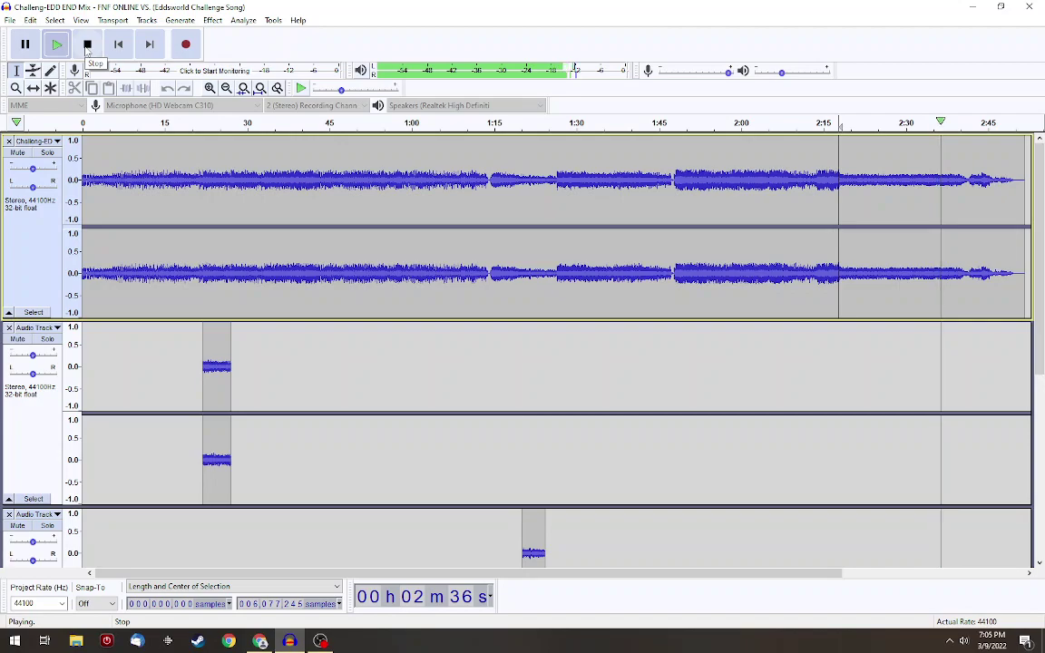
click(87, 43)
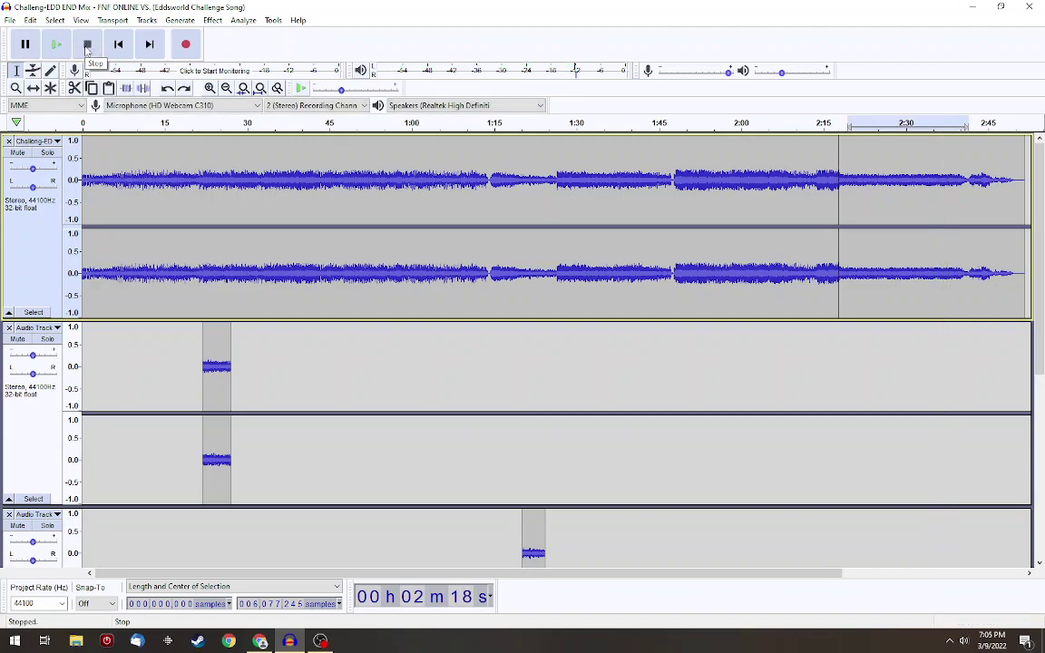
Undo the last amplification, apply a milder Amplify reduction to the 2:19 to 2:42 section on all tracks, and play the result
drag(848, 181, 969, 181)
click(213, 20)
click(381, 52)
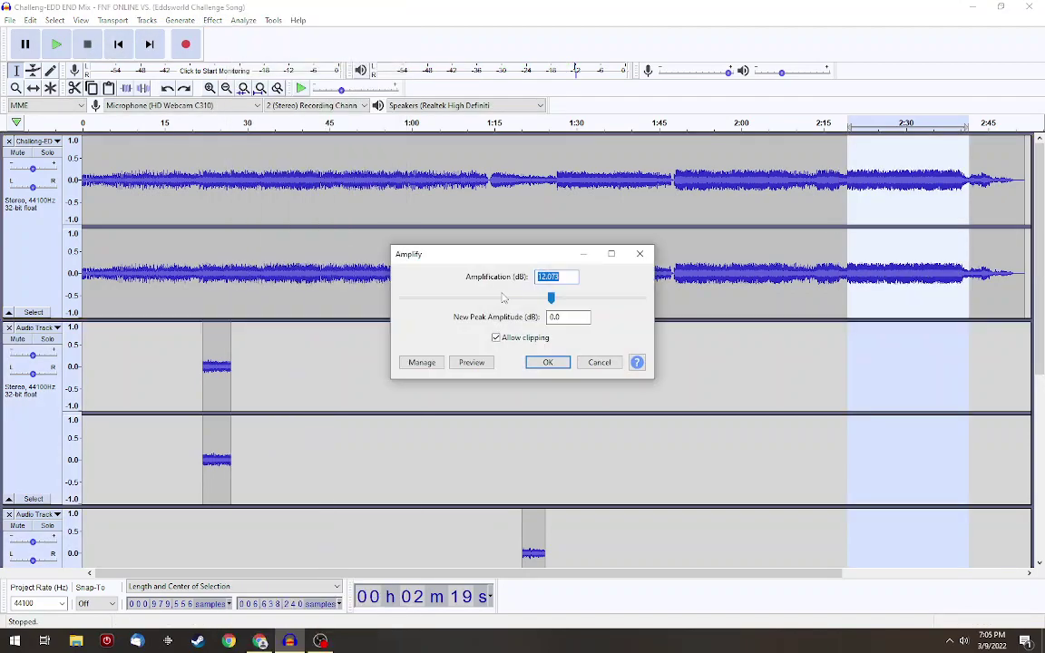
click(548, 363)
key(space)
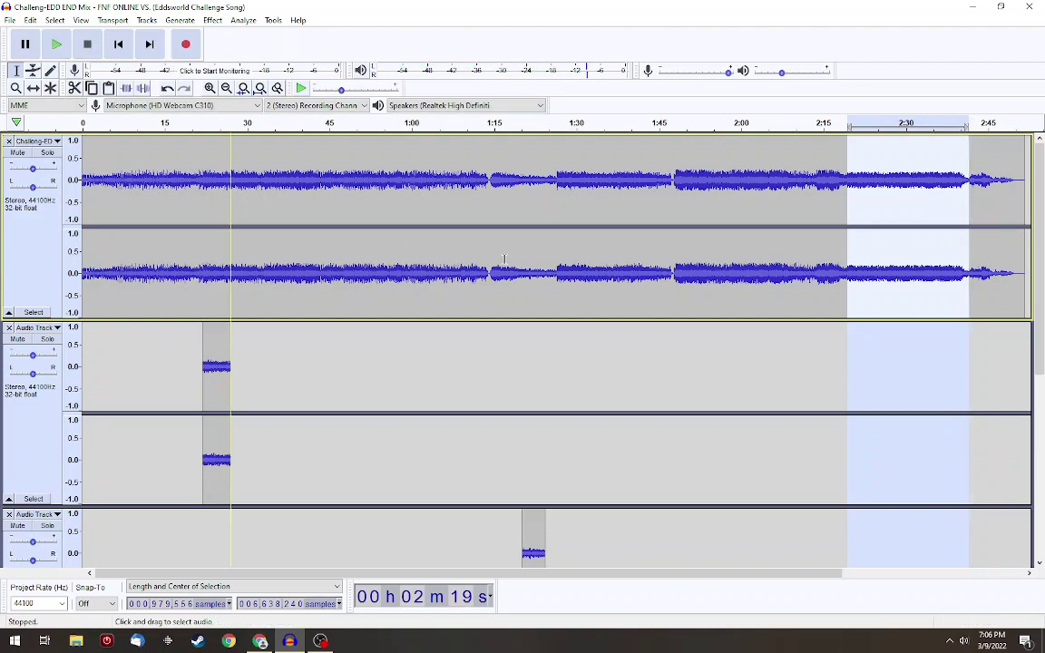
Clear the time selection and place the playback cursor at the start of the main song track
scroll(739, 438, down, 5)
scroll(748, 438, up, 4)
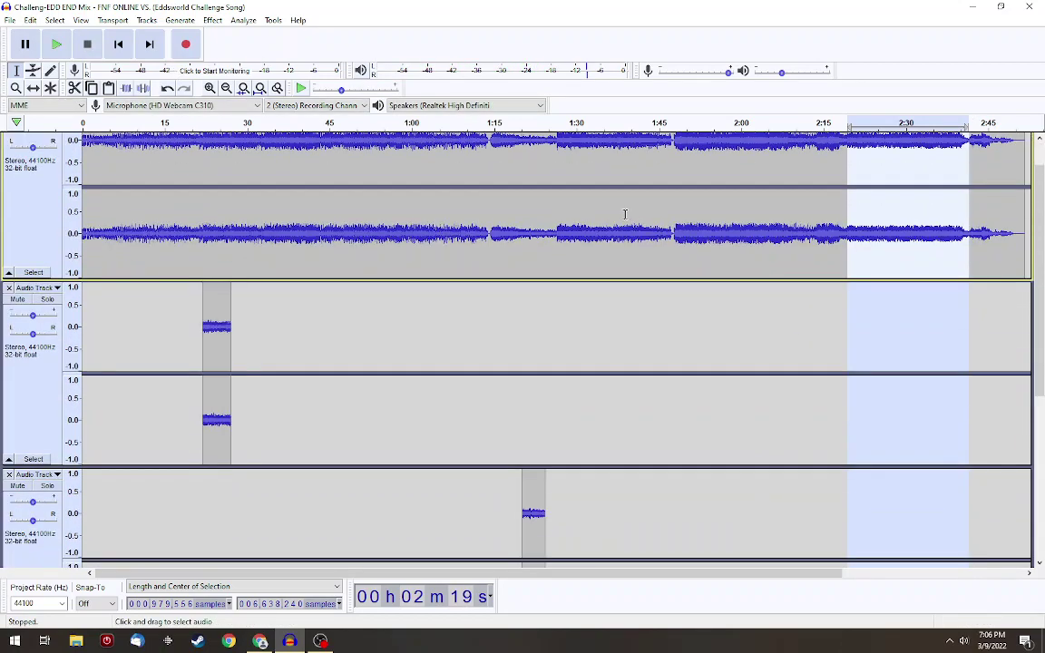
scroll(81, 200, up, 1)
scroll(82, 200, down, 1)
scroll(82, 199, up, 1)
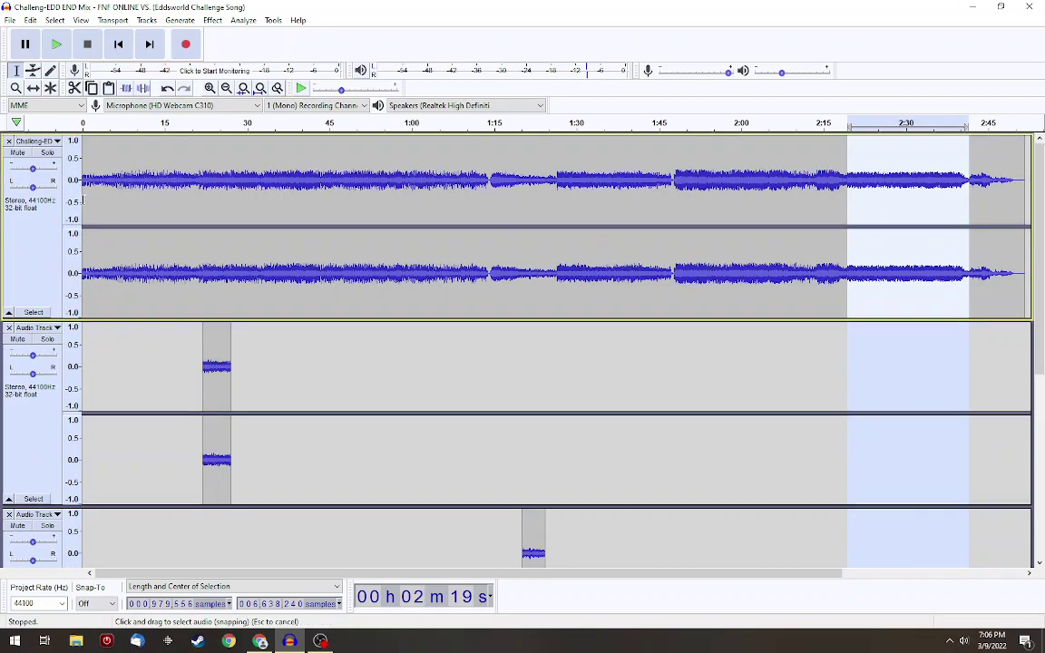
click(81, 200)
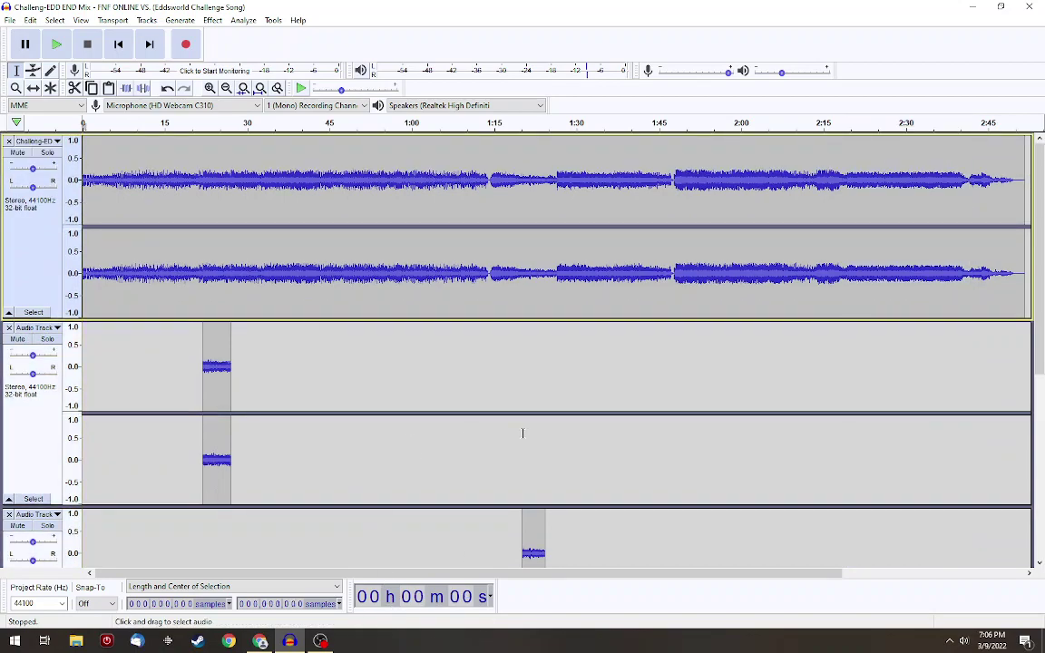